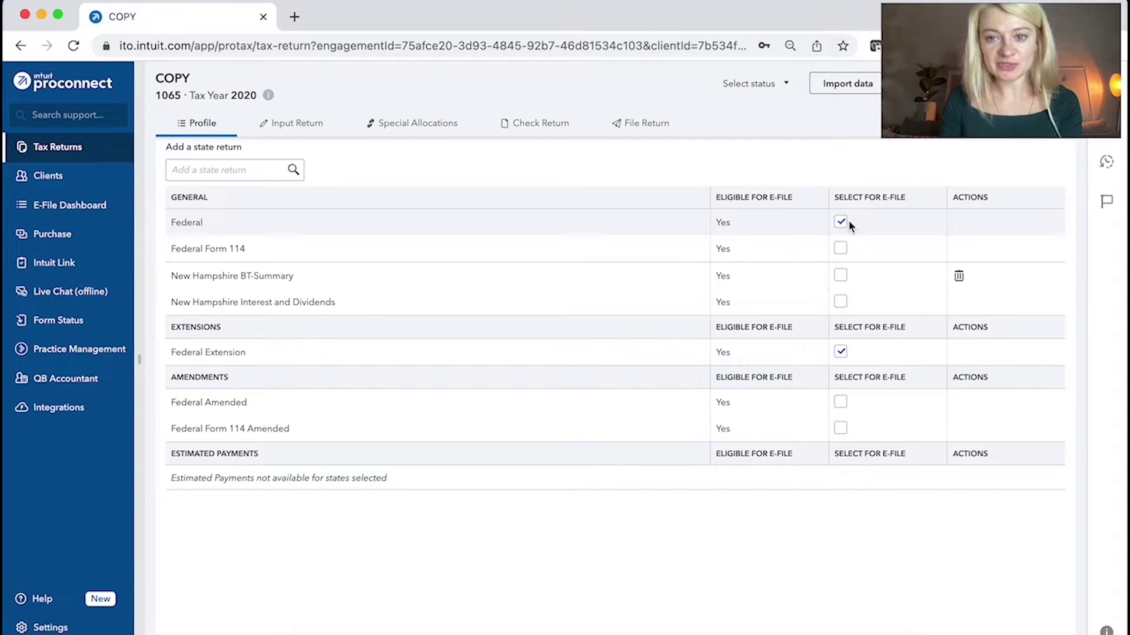
Step: Add the CA California state return and select California and California Extension for e-file
left_click(294, 169)
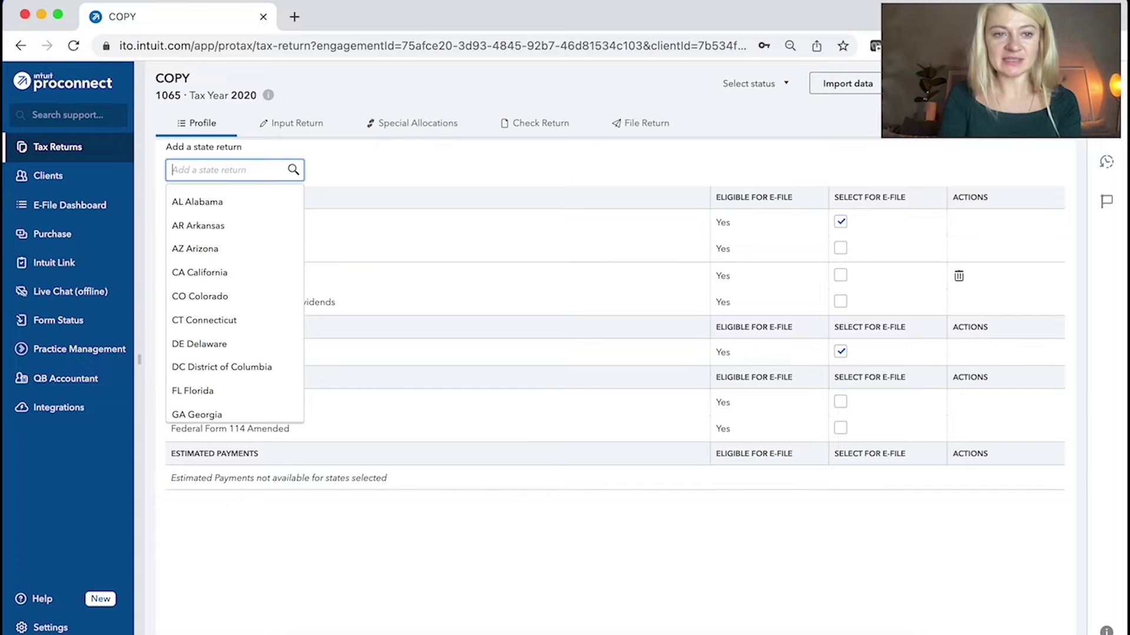
type("ca")
left_click(233, 199)
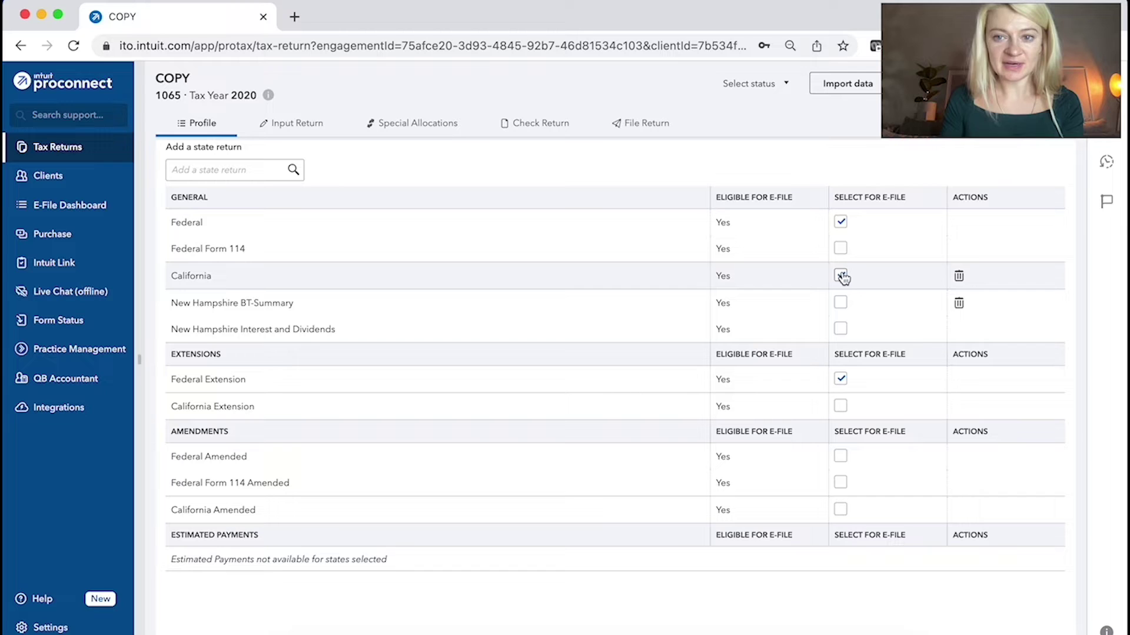
left_click(841, 276)
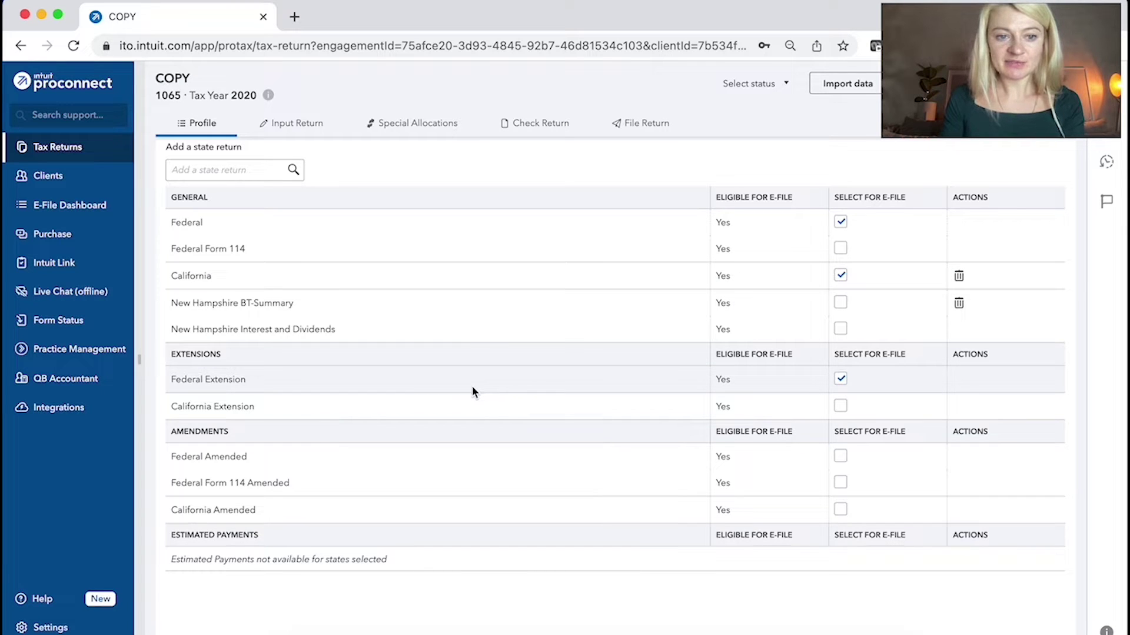
left_click(839, 409)
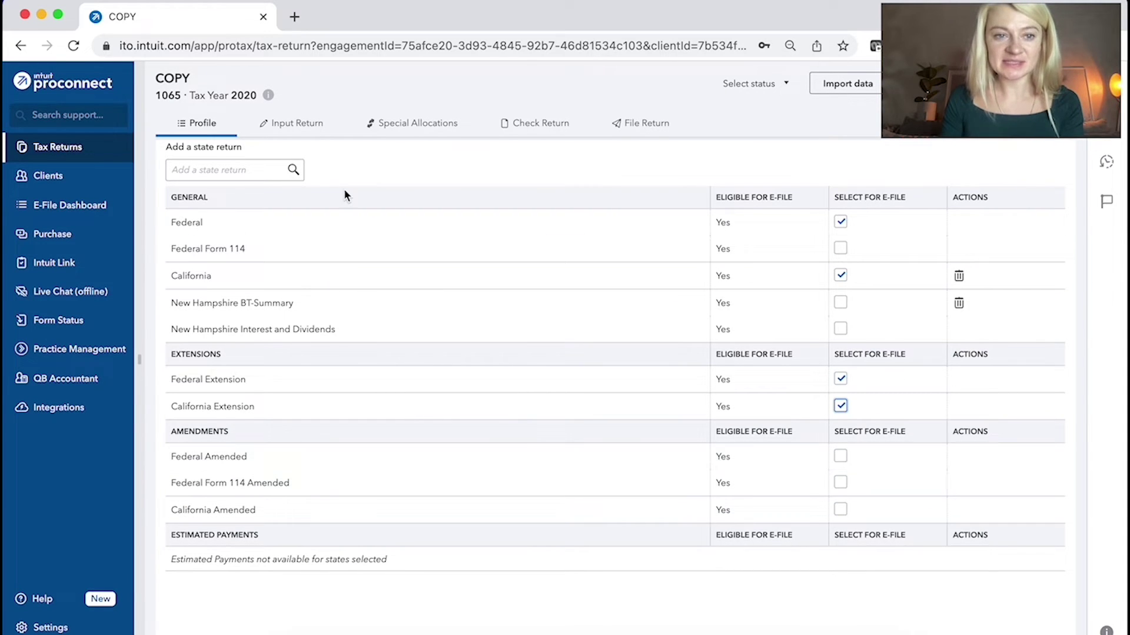
Step: Switch to Input Return and browse the General section's Client Information screen
left_click(314, 125)
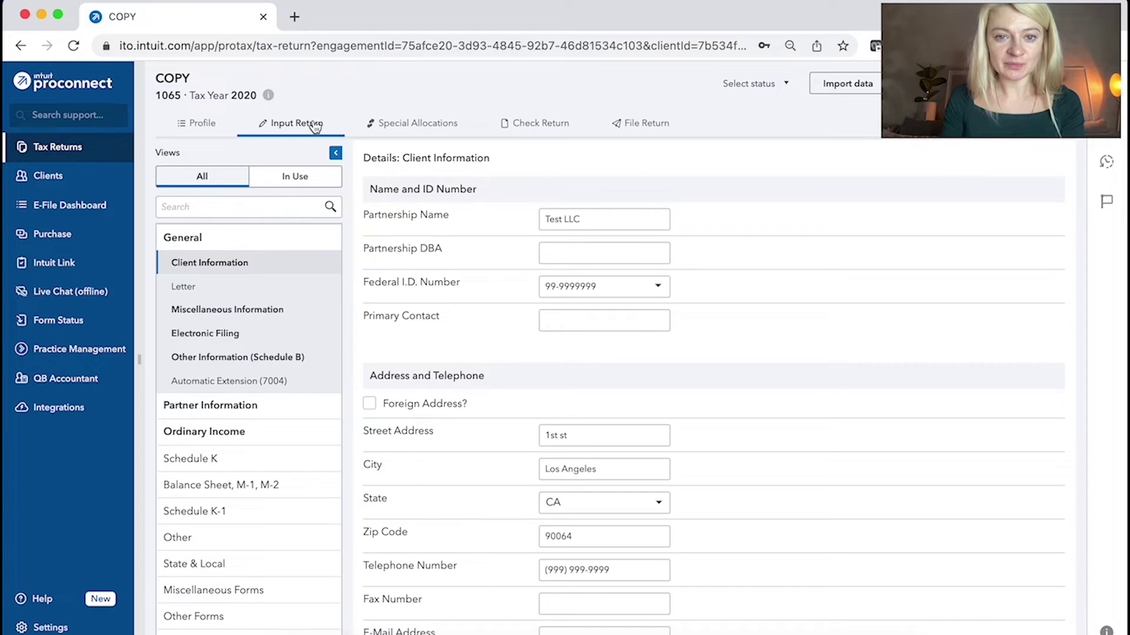
left_click(289, 244)
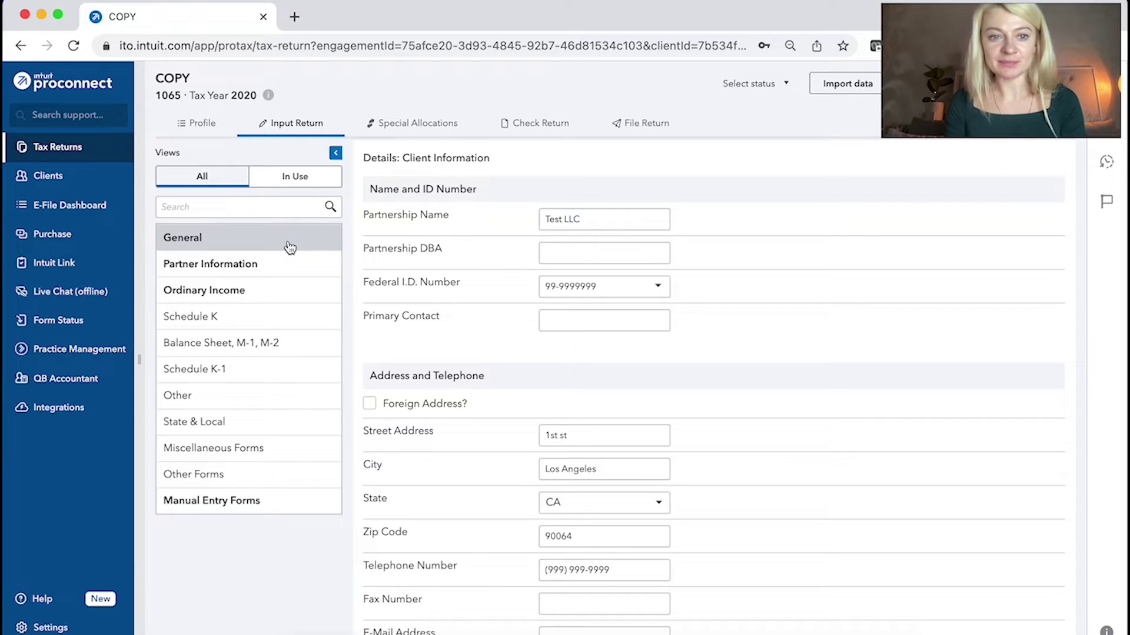
left_click(300, 244)
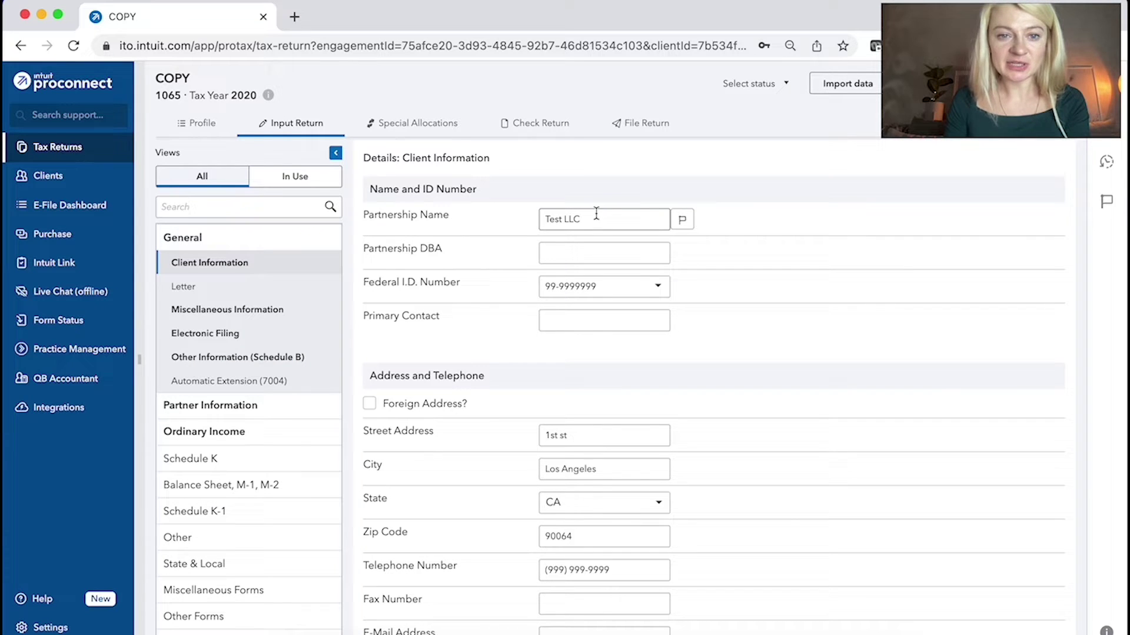
scroll(610, 218, "down", 2)
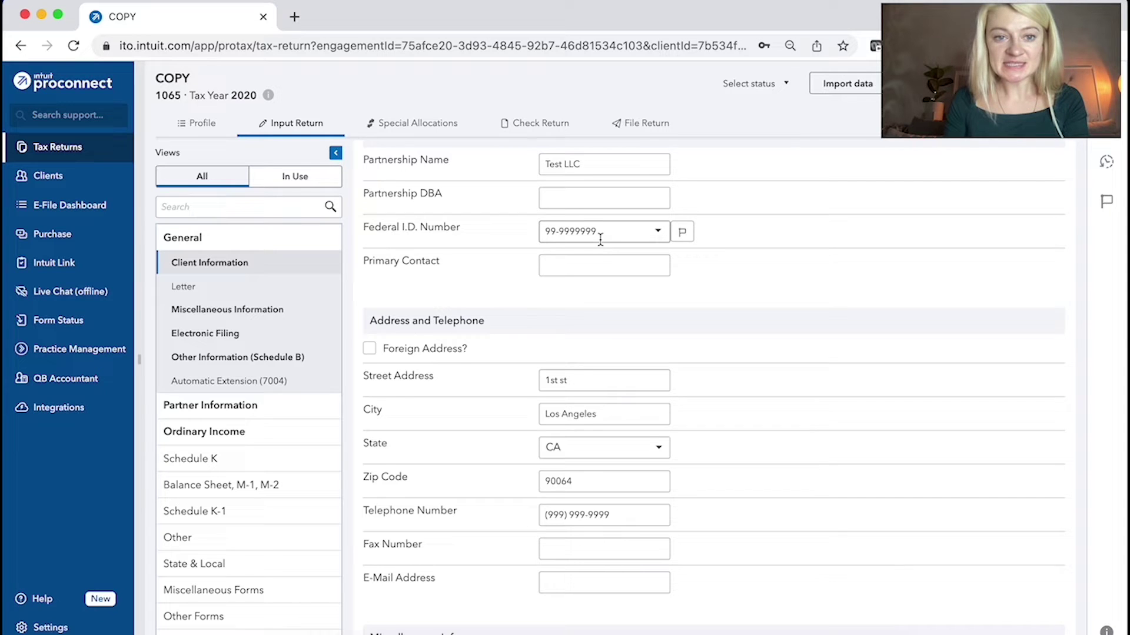
scroll(600, 239, "down", 5)
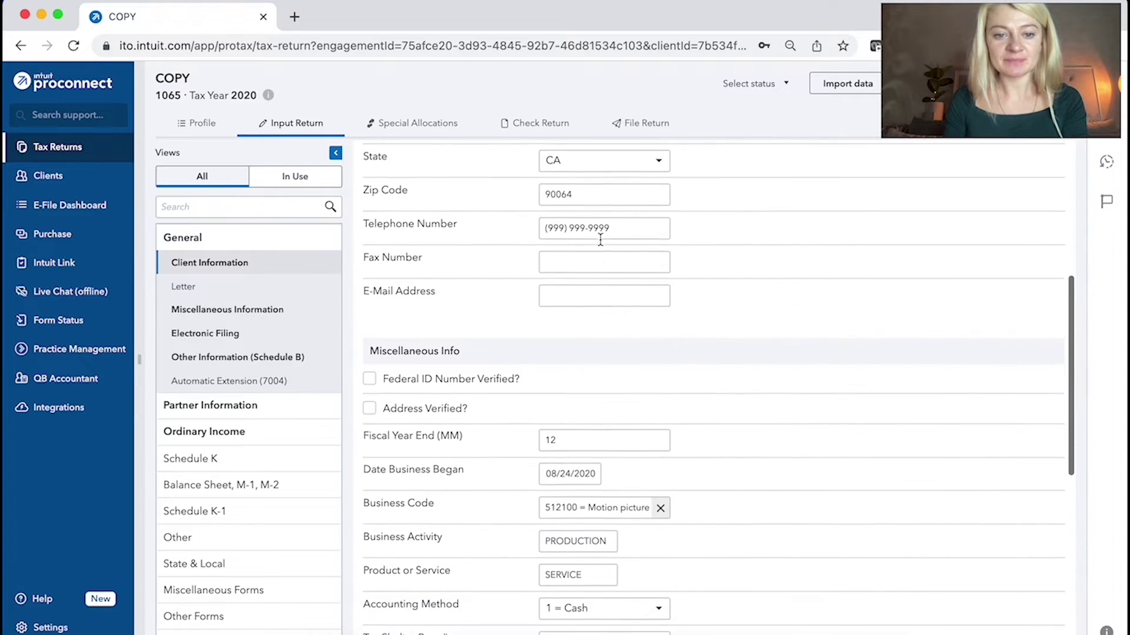
scroll(600, 242, "down", 3)
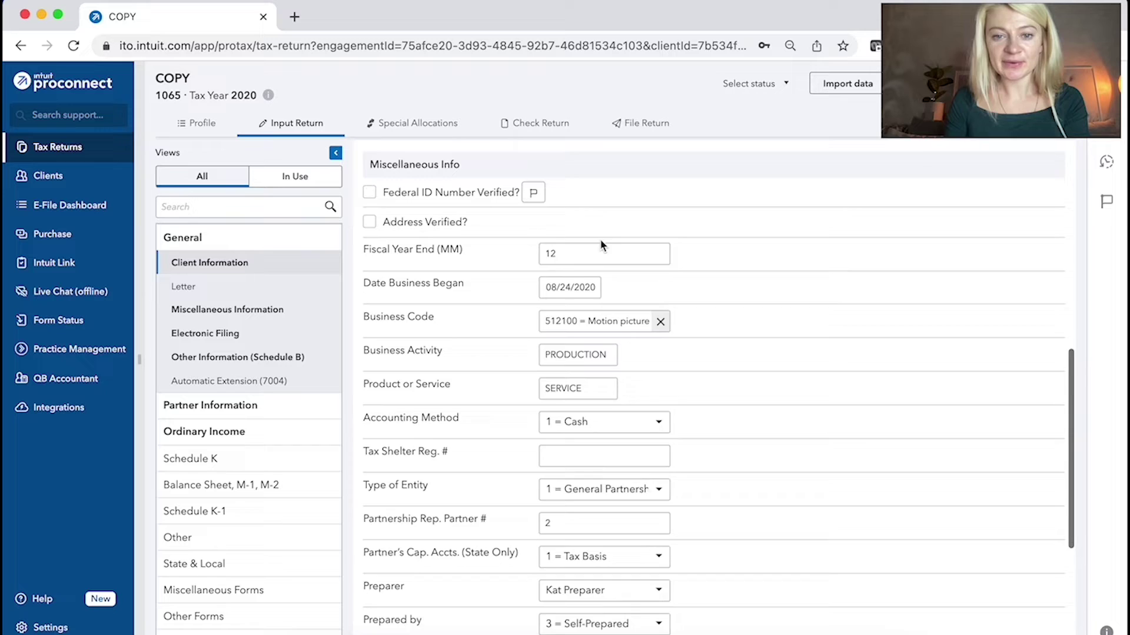
scroll(601, 244, "down", 5)
scroll(601, 244, "up", 10)
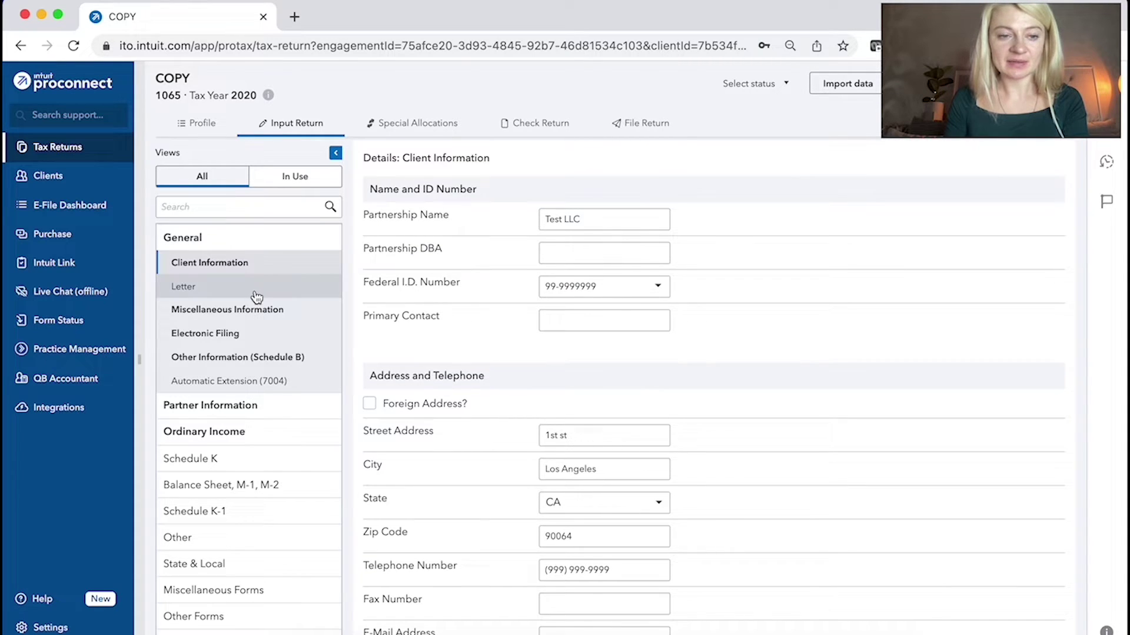
Step: Step through the Letter, Miscellaneous Information, Electronic Filing, Schedule B and Automatic Extension (7004) screens
left_click(256, 293)
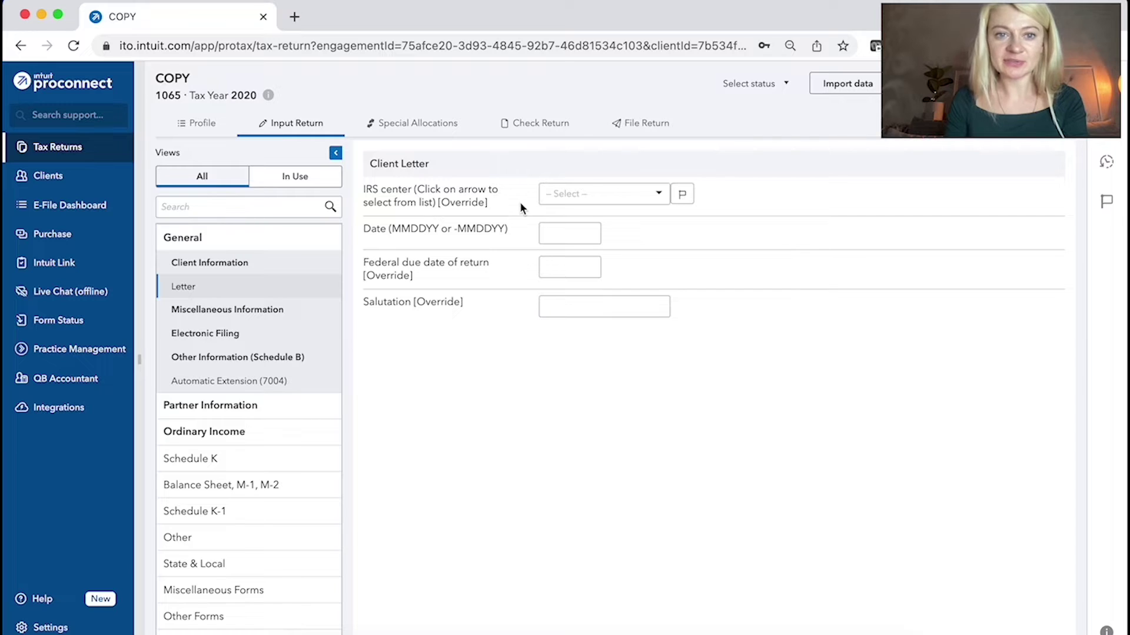
left_click(311, 323)
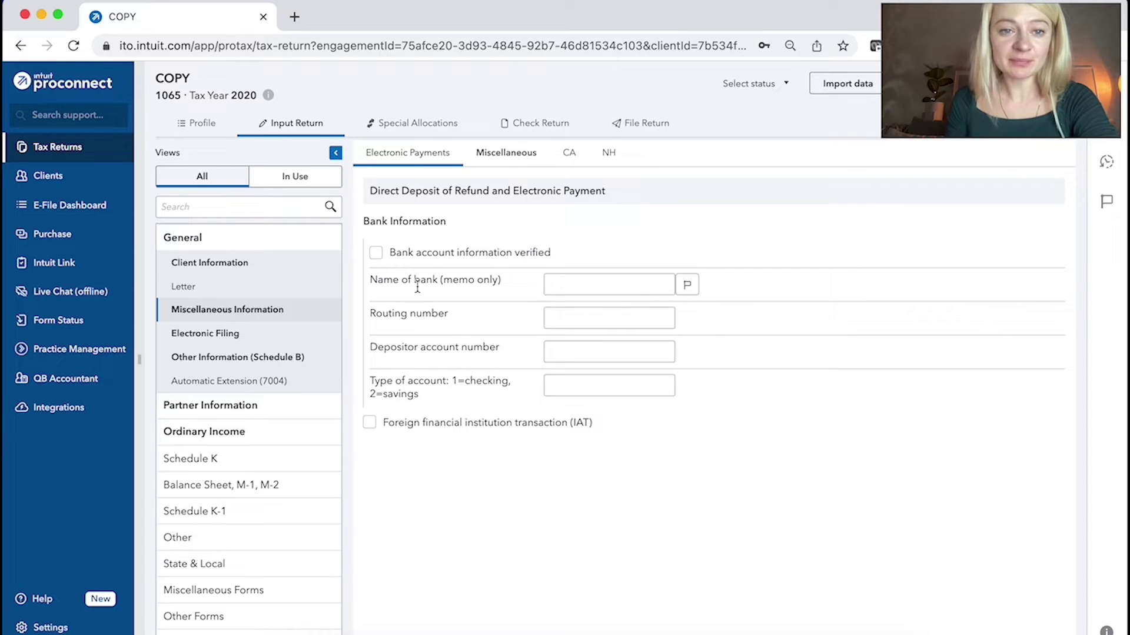
left_click(285, 335)
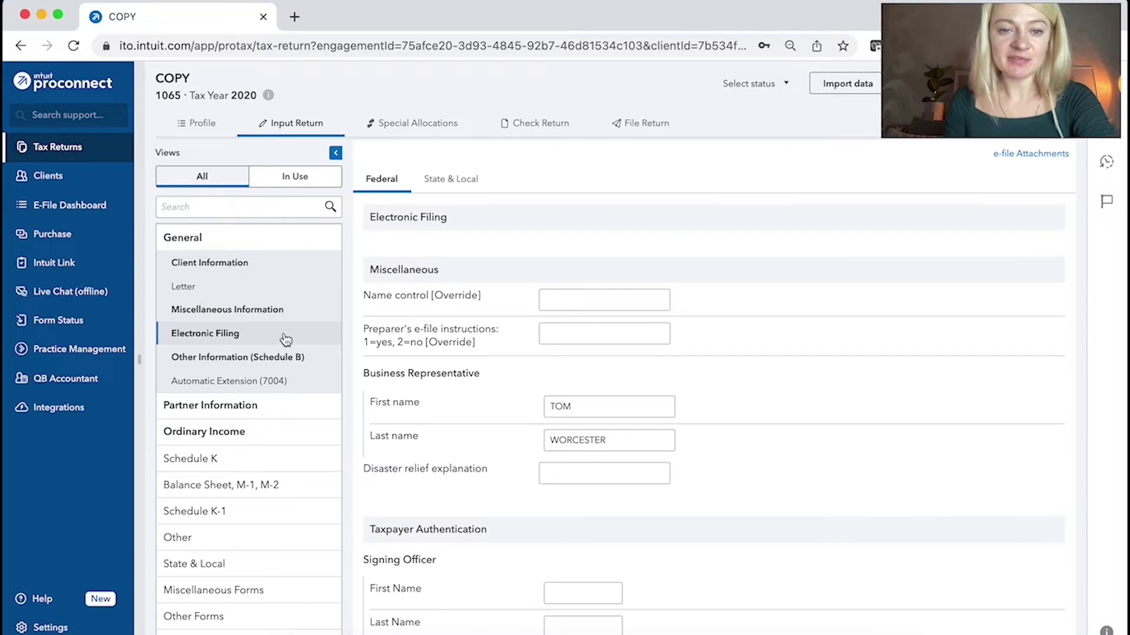
scroll(524, 290, "down", 4)
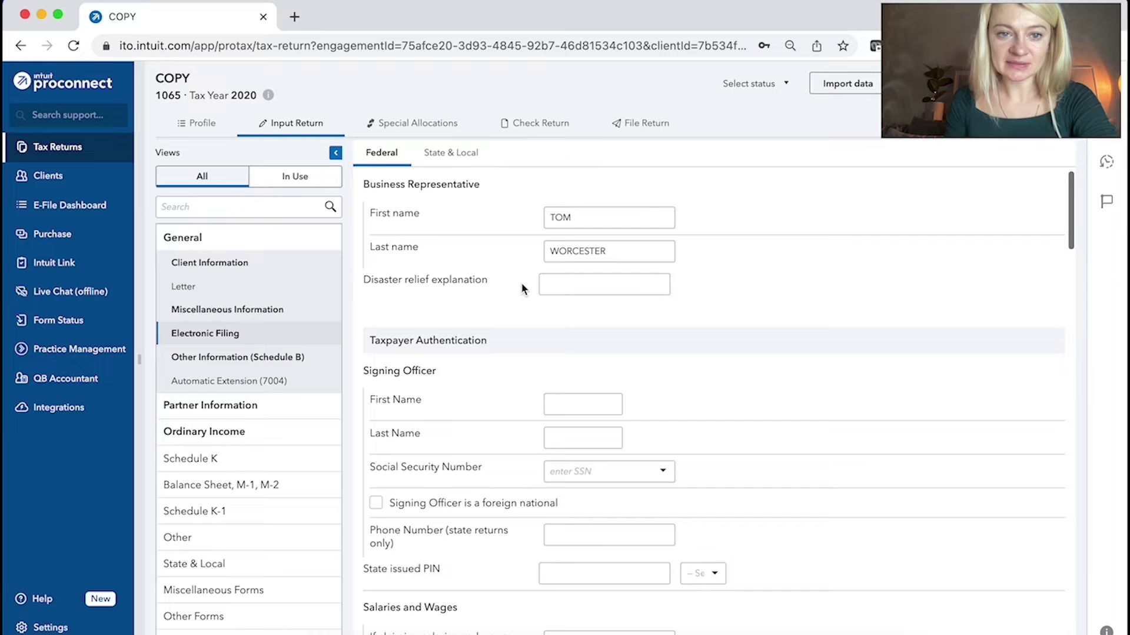
scroll(522, 289, "down", 7)
left_click(247, 359)
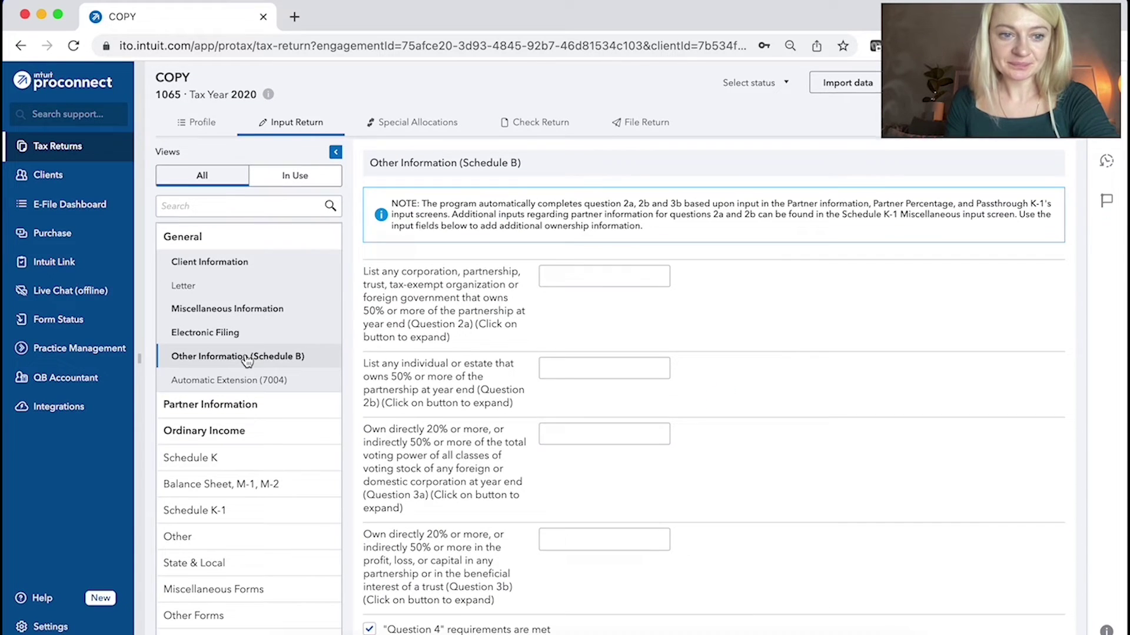
left_click(246, 383)
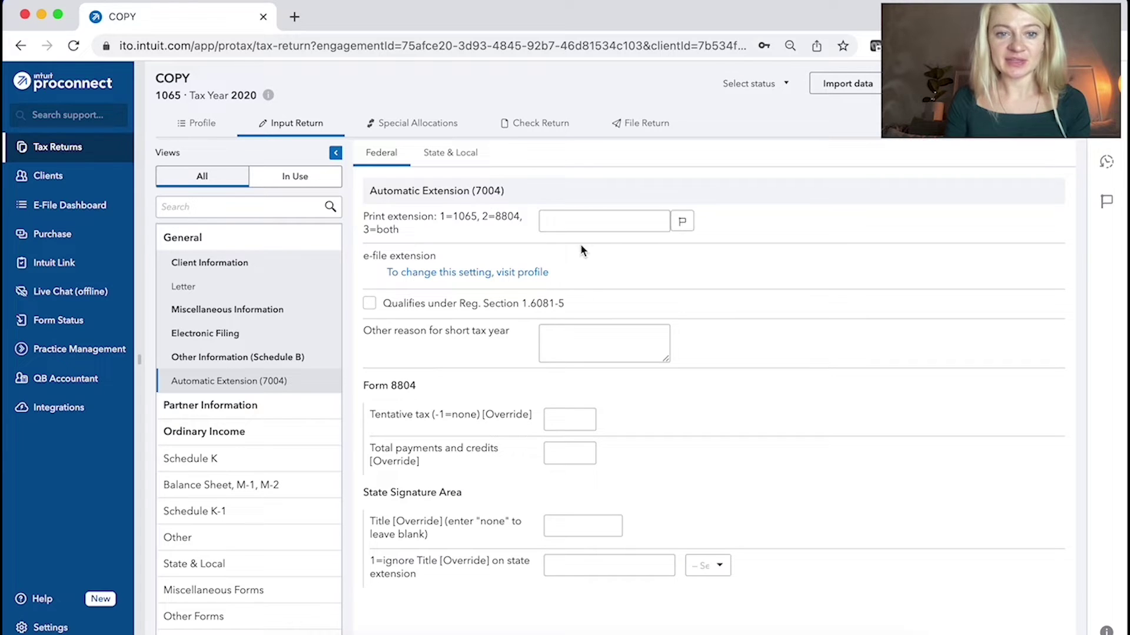
Step: Review Partner Information: partner details, the 50/50 partner percentages and the change in ownership screen
left_click(265, 239)
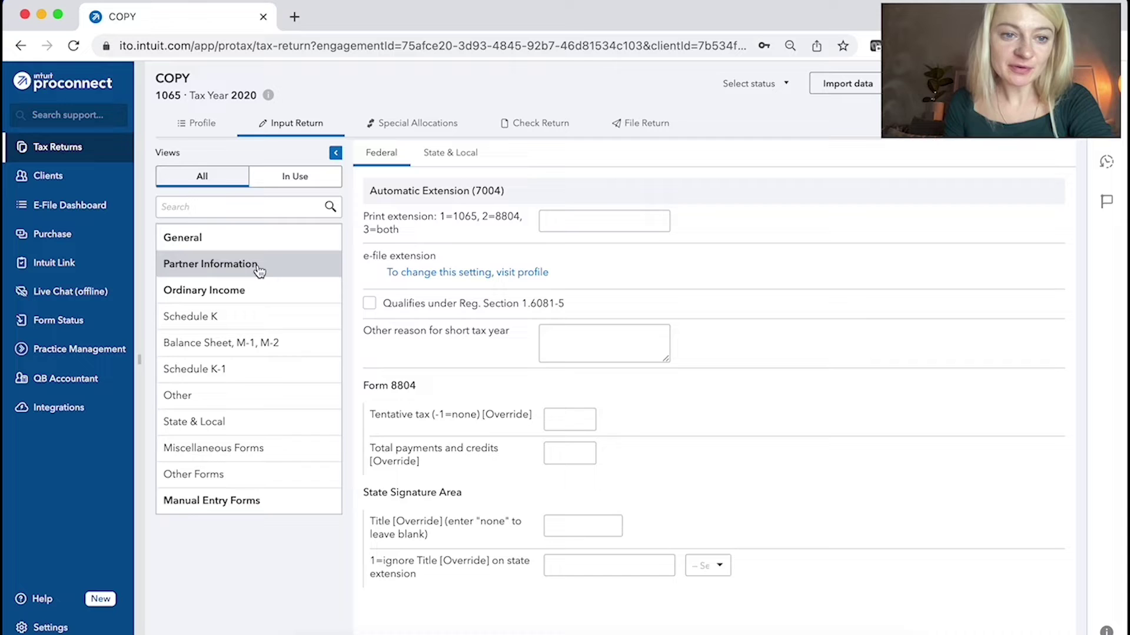
left_click(254, 263)
left_click(261, 291)
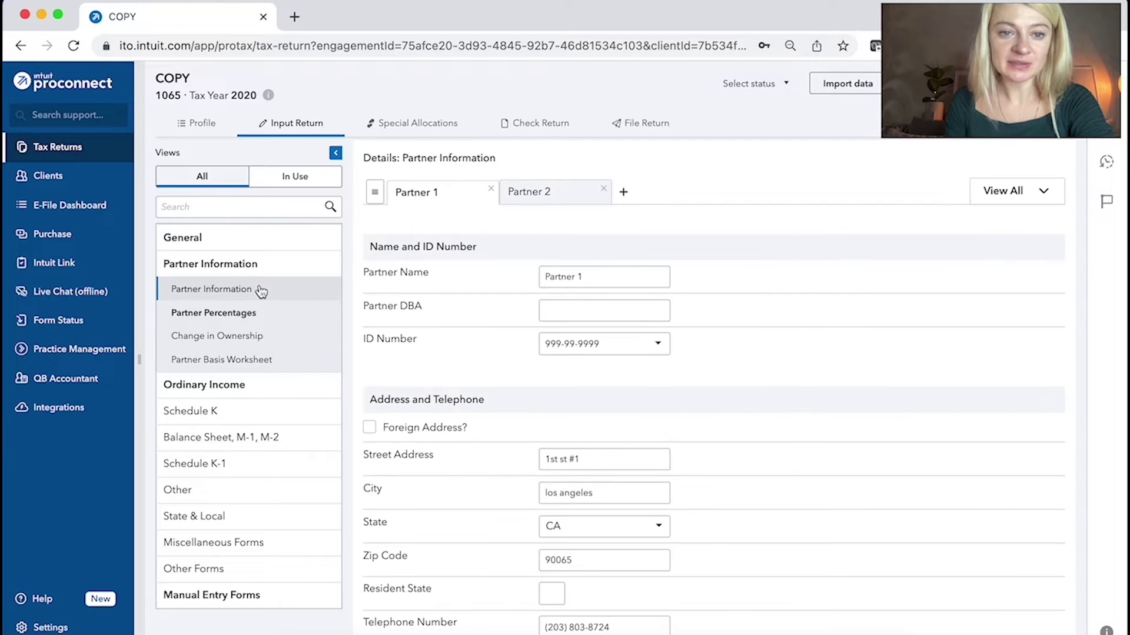
scroll(558, 293, "down", 1)
scroll(558, 299, "down", 5)
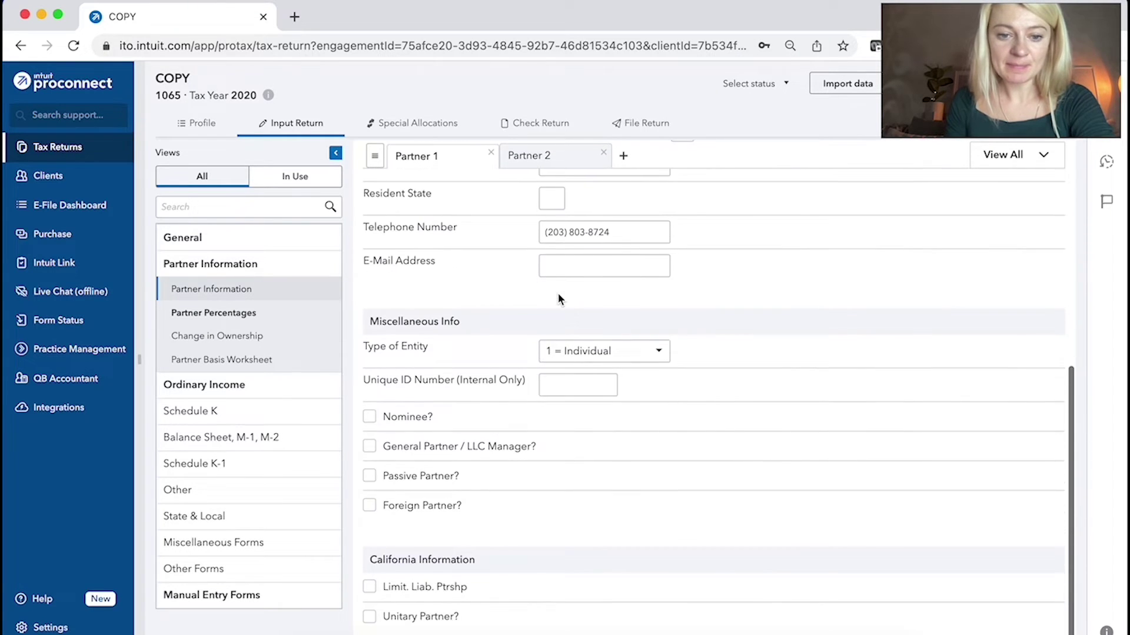
scroll(558, 299, "up", 7)
left_click(249, 313)
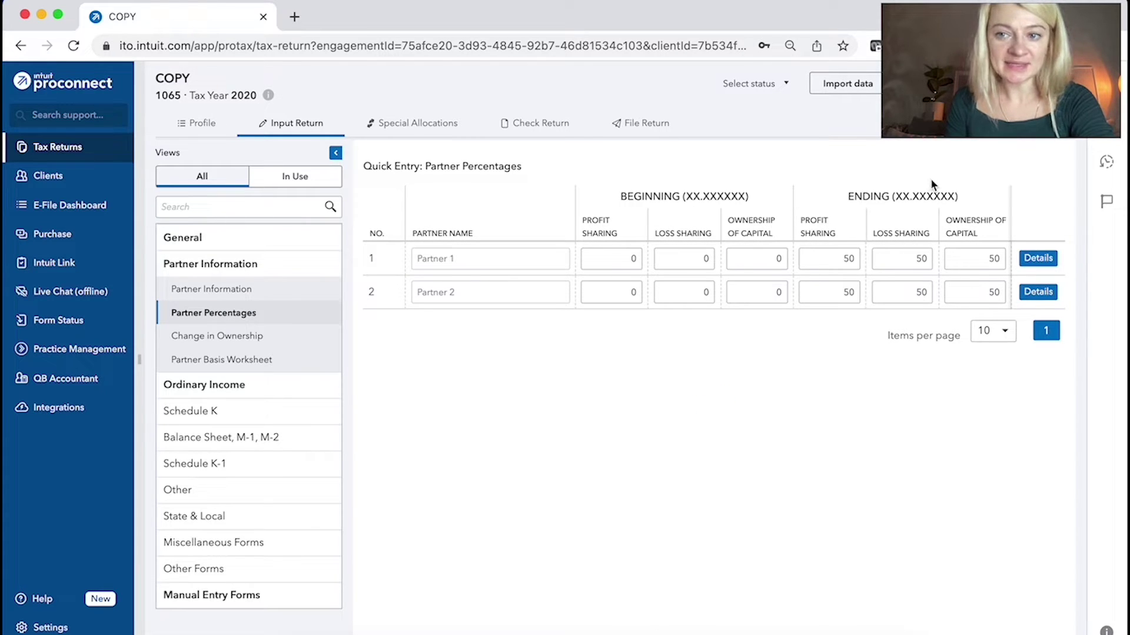
left_click(228, 345)
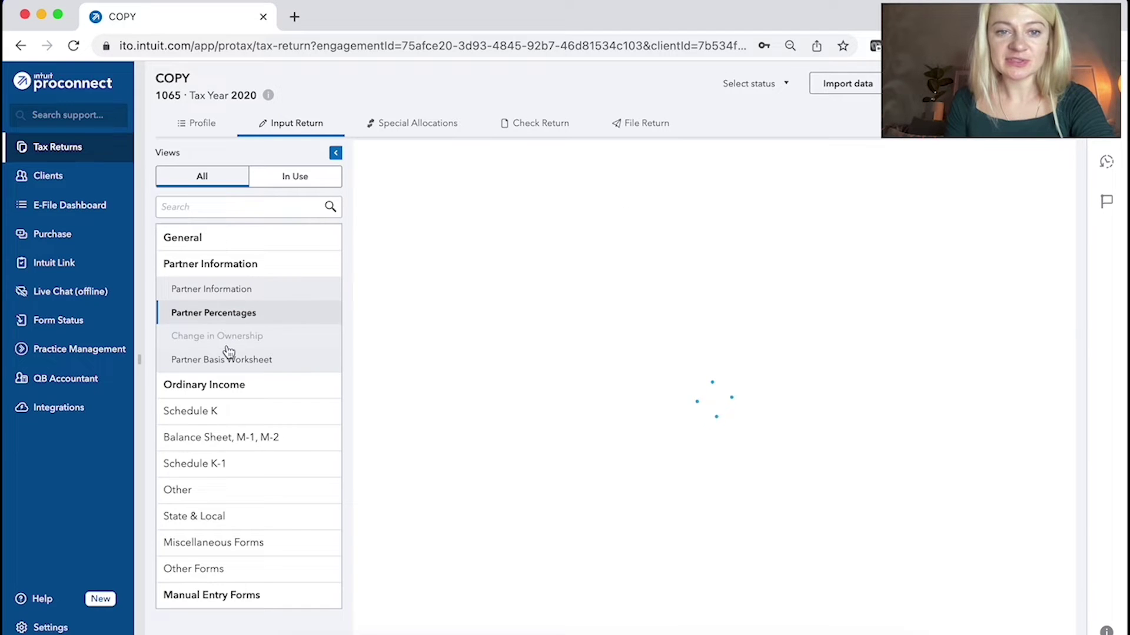
left_click(568, 387)
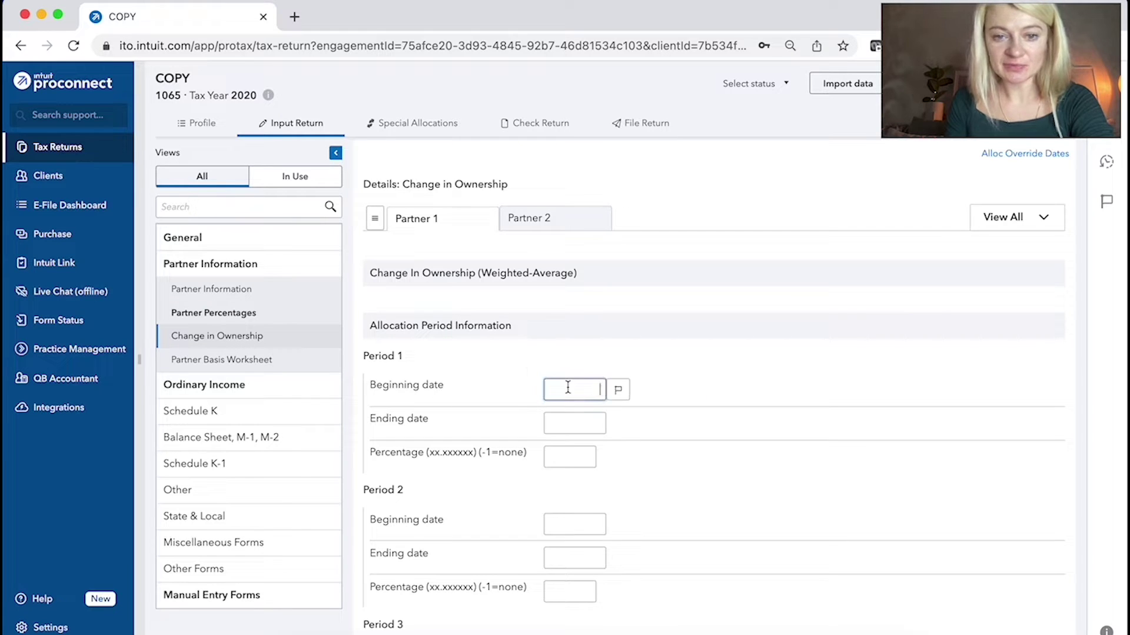
scroll(567, 387, "down", 4)
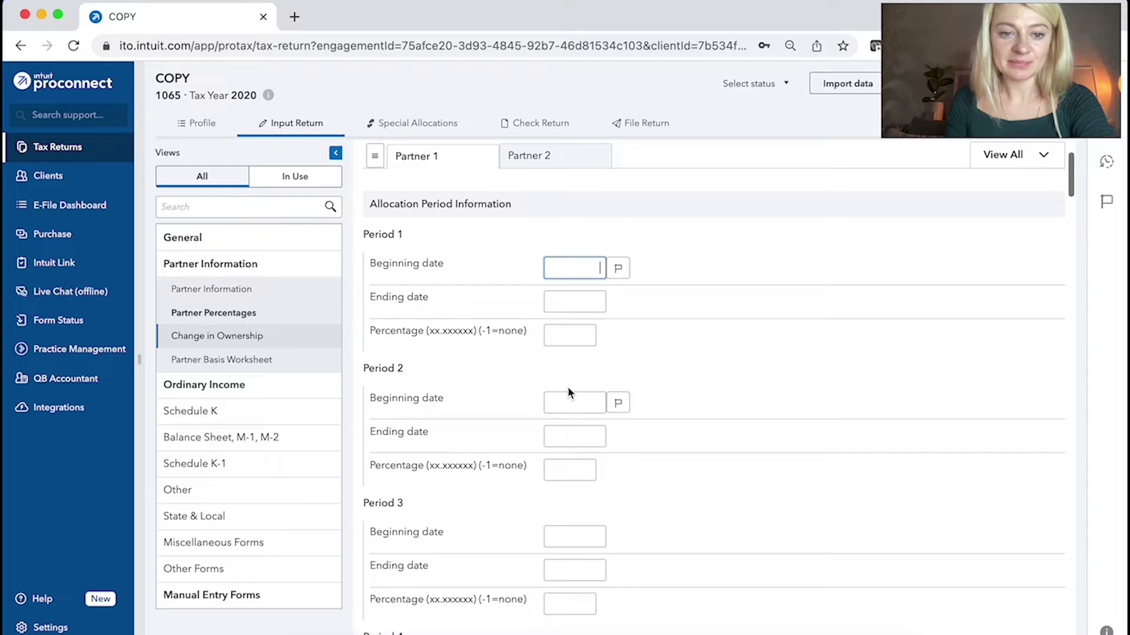
Step: Expand Ordinary Income and review the Income screen and Cost of Goods Sold (1125-A)
left_click(232, 388)
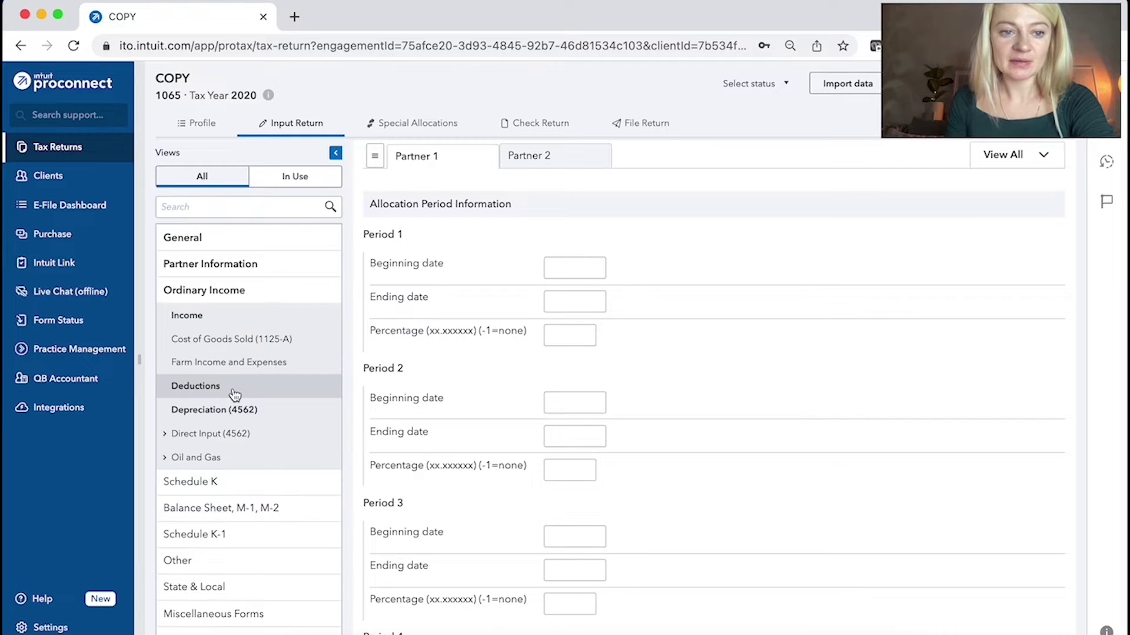
left_click(285, 322)
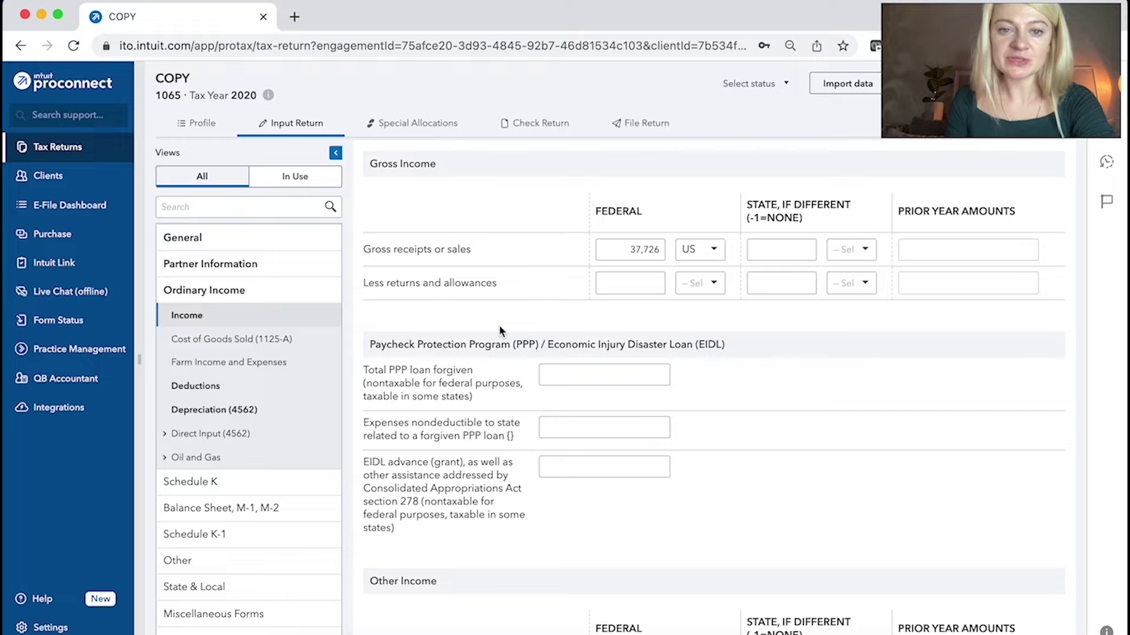
scroll(499, 324, "down", 2)
scroll(531, 208, "up", 2)
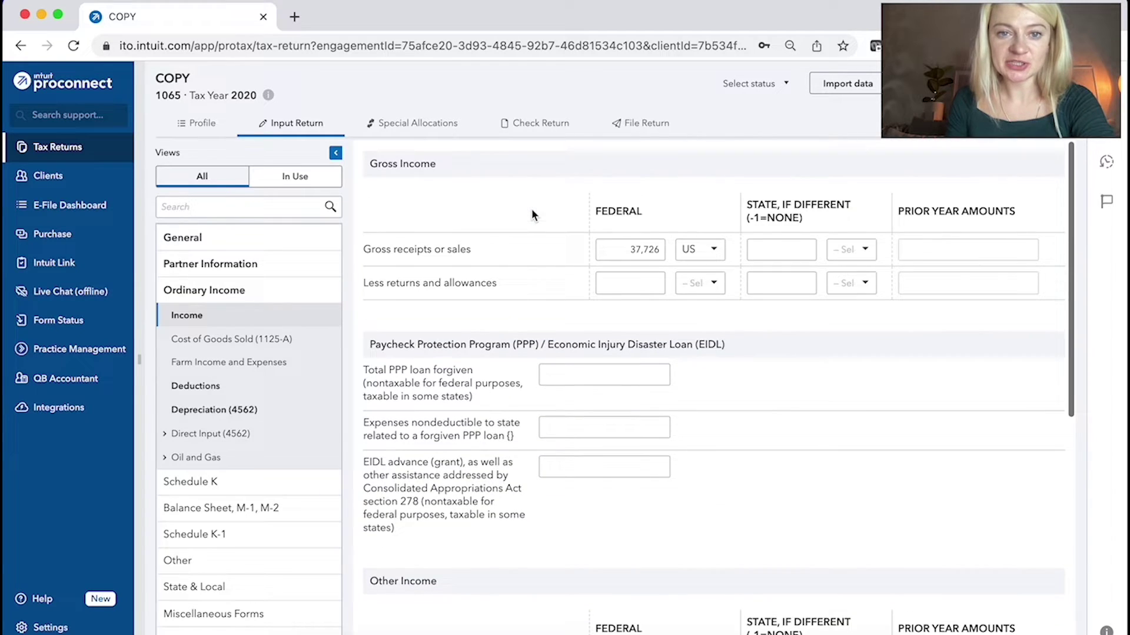
scroll(531, 208, "down", 8)
scroll(489, 299, "up", 6)
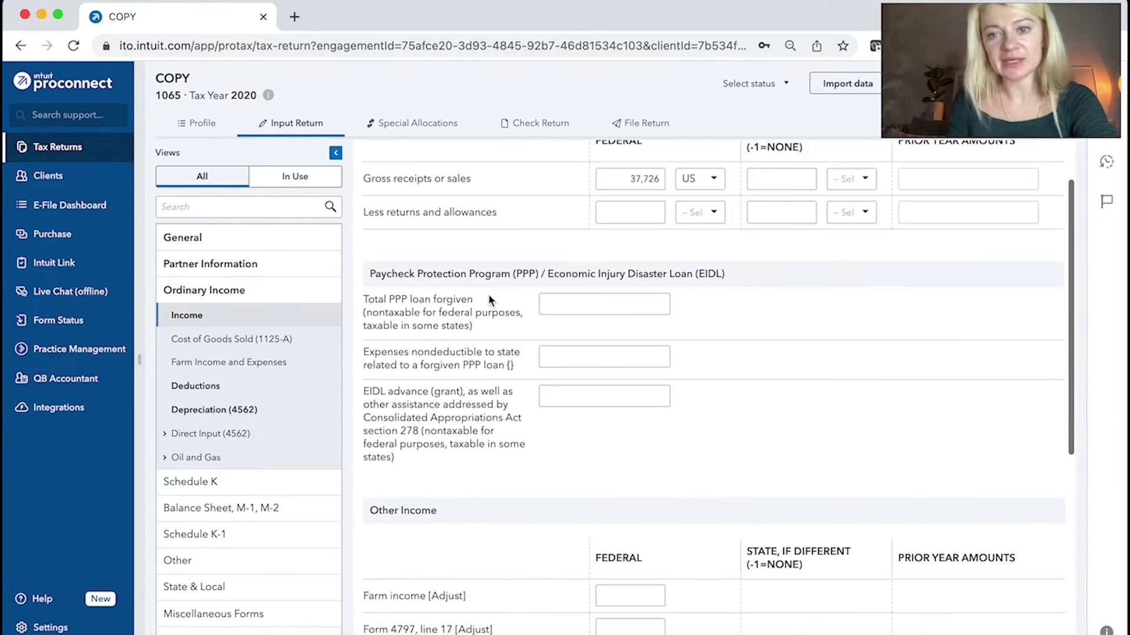
scroll(489, 300, "up", 3)
left_click(293, 343)
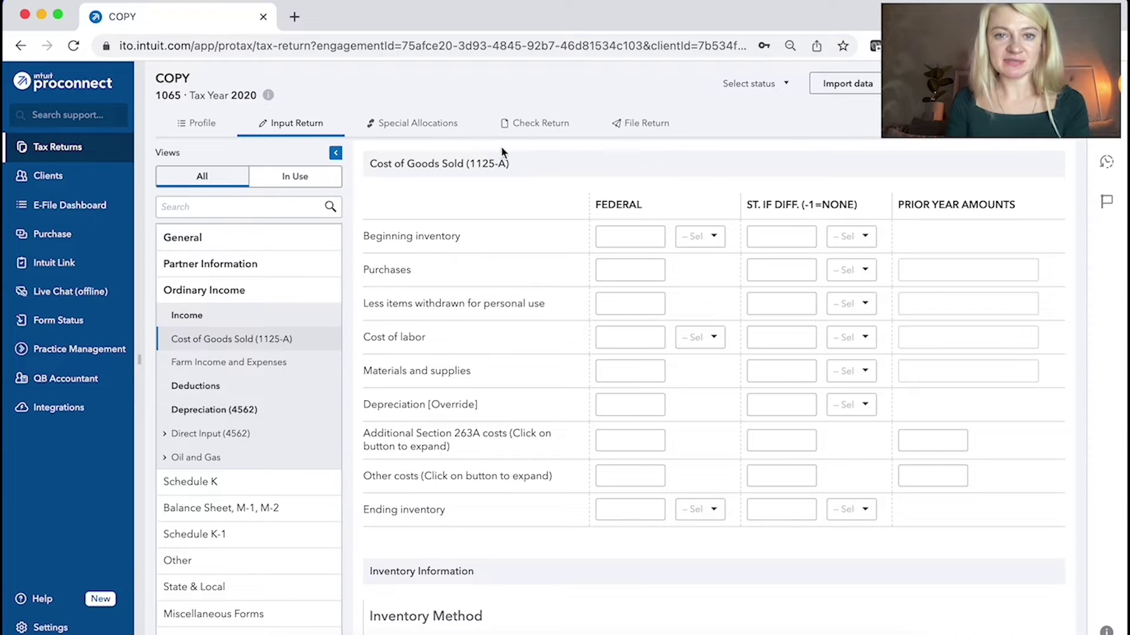
Step: In Check Return, preview Forms > US > Form 1065, then go back to Input Return
left_click(540, 123)
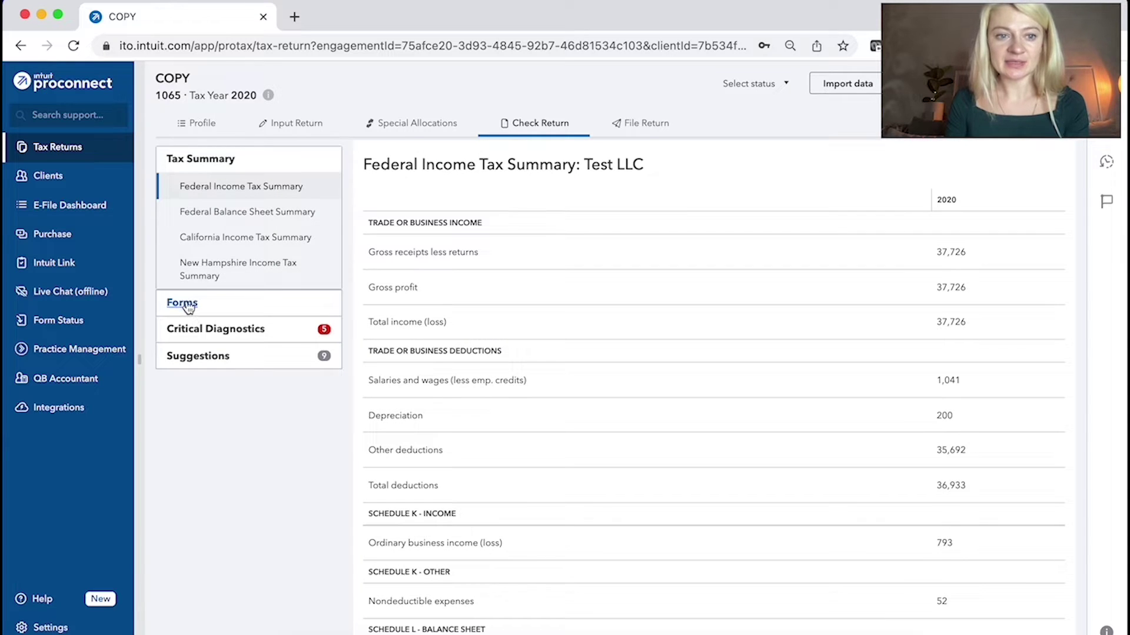
left_click(189, 307)
left_click(210, 285)
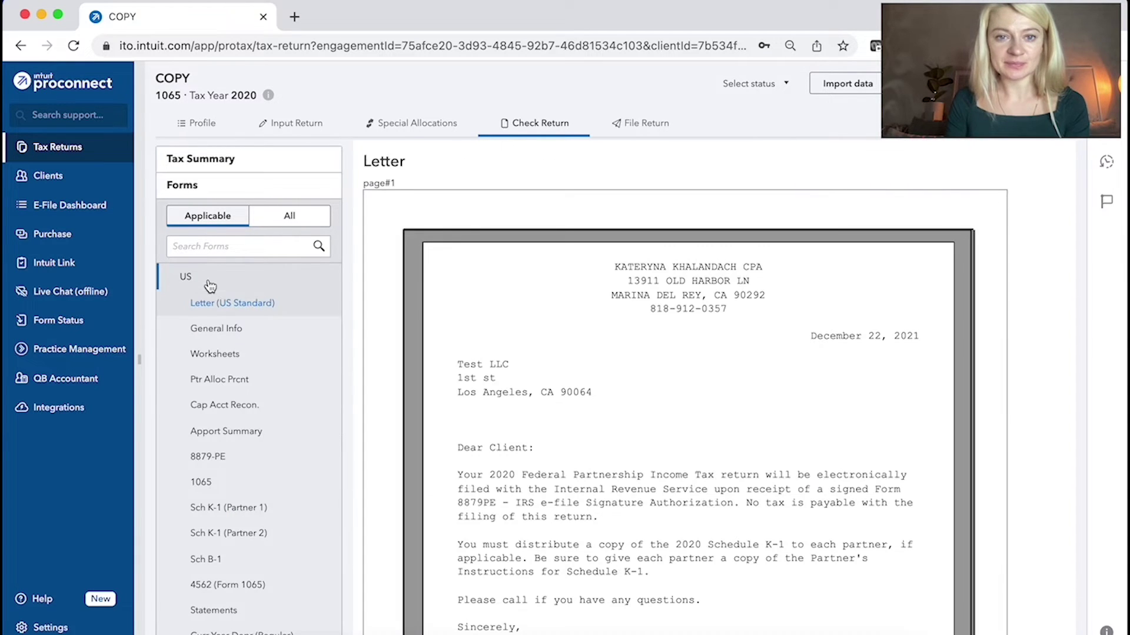
left_click(224, 485)
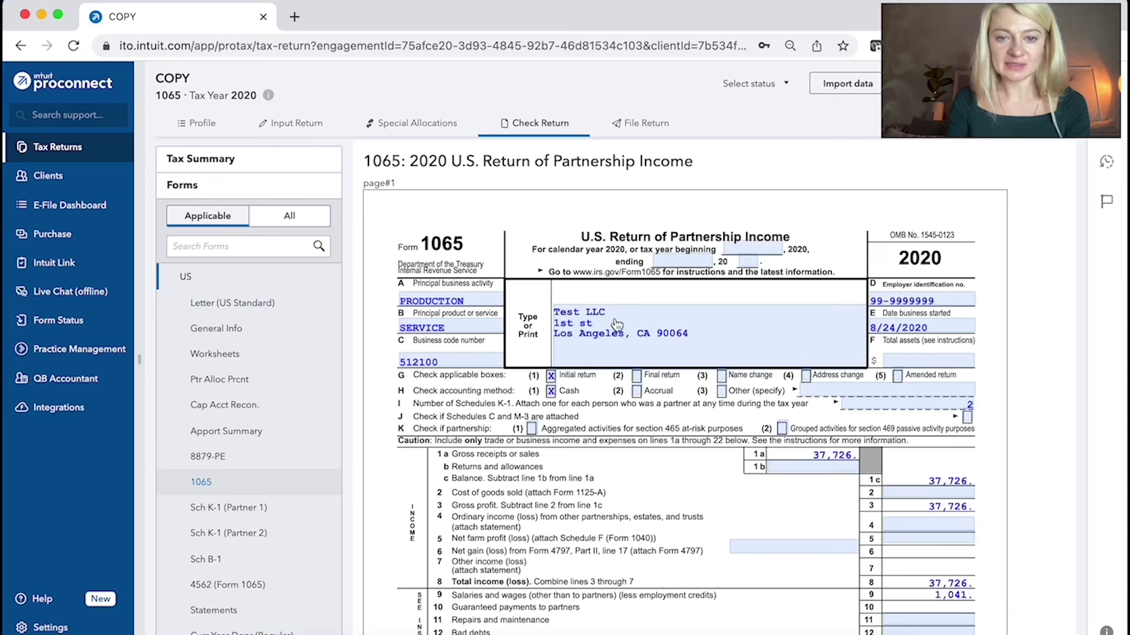
scroll(648, 347, "down", 2)
scroll(700, 364, "down", 2)
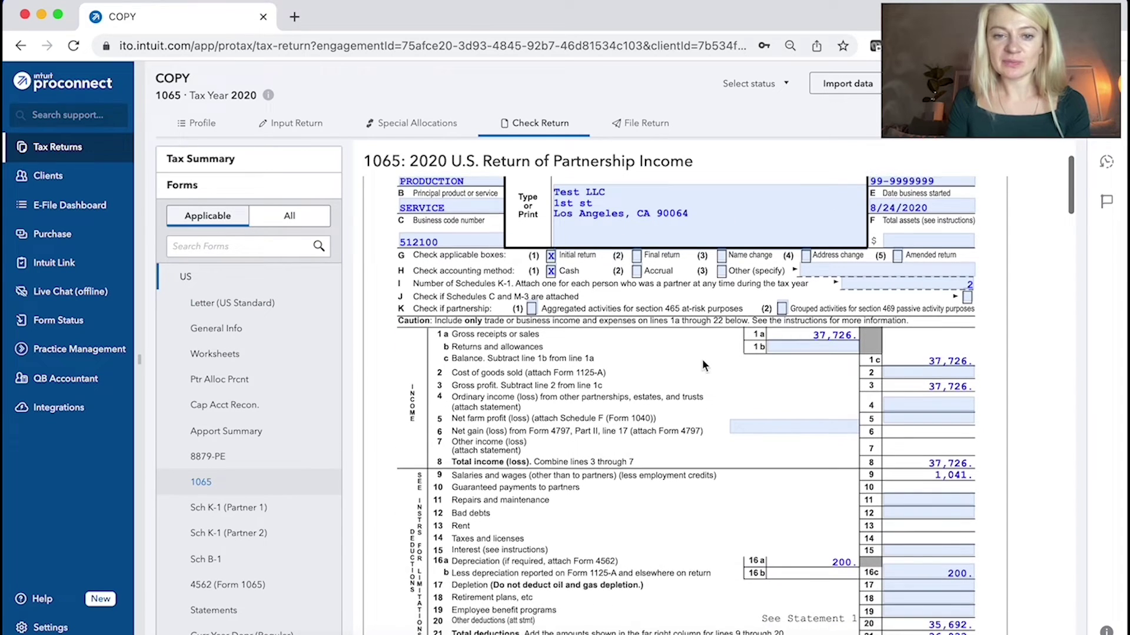
scroll(649, 366, "down", 5)
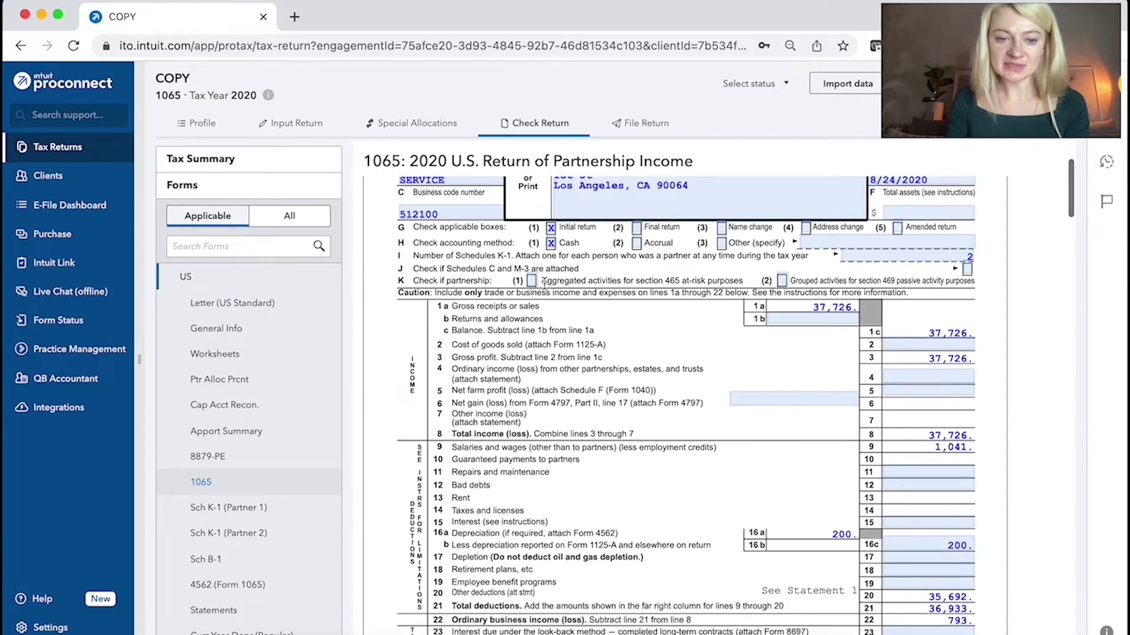
scroll(469, 453, "down", 10)
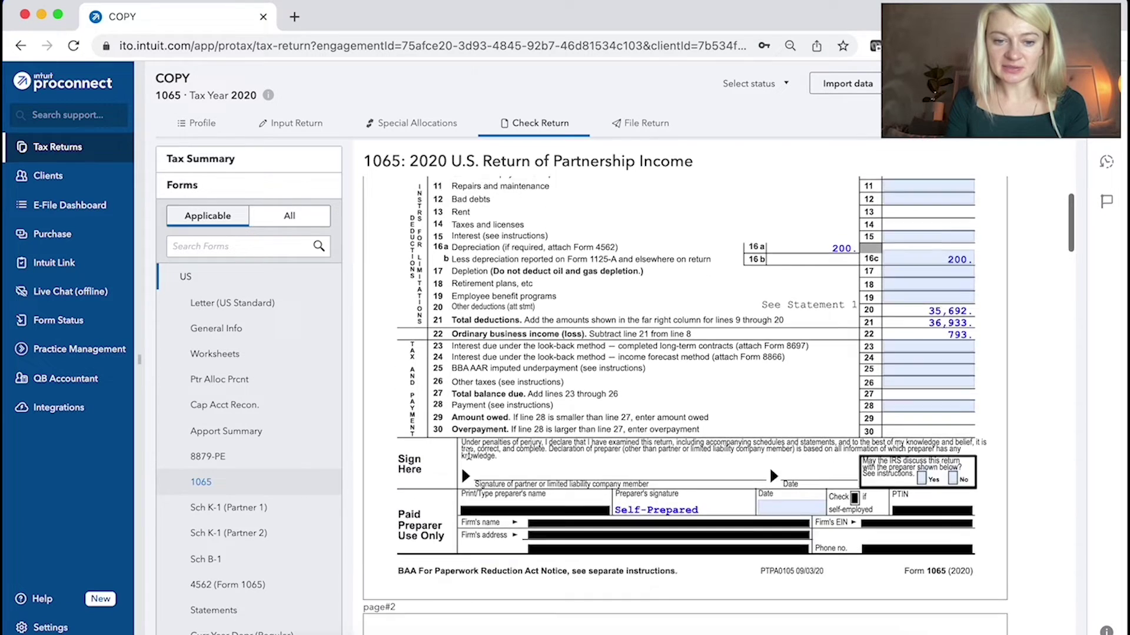
left_click(288, 126)
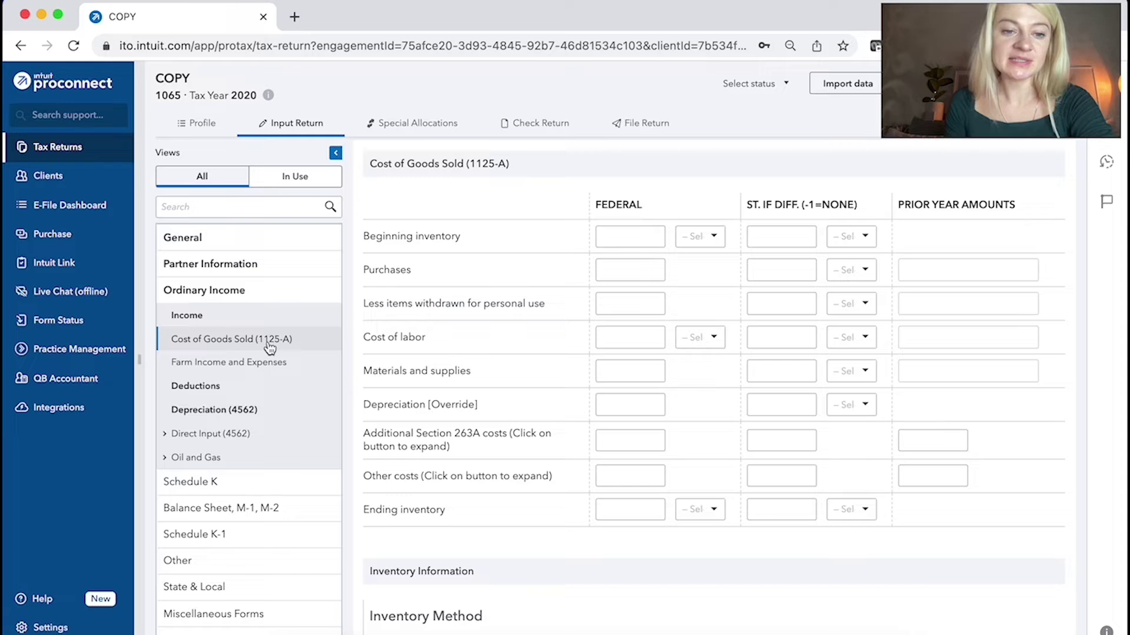
Step: Open Deductions, return to the Create With Carousel LLC input pages and expand Ordinary Income
left_click(200, 387)
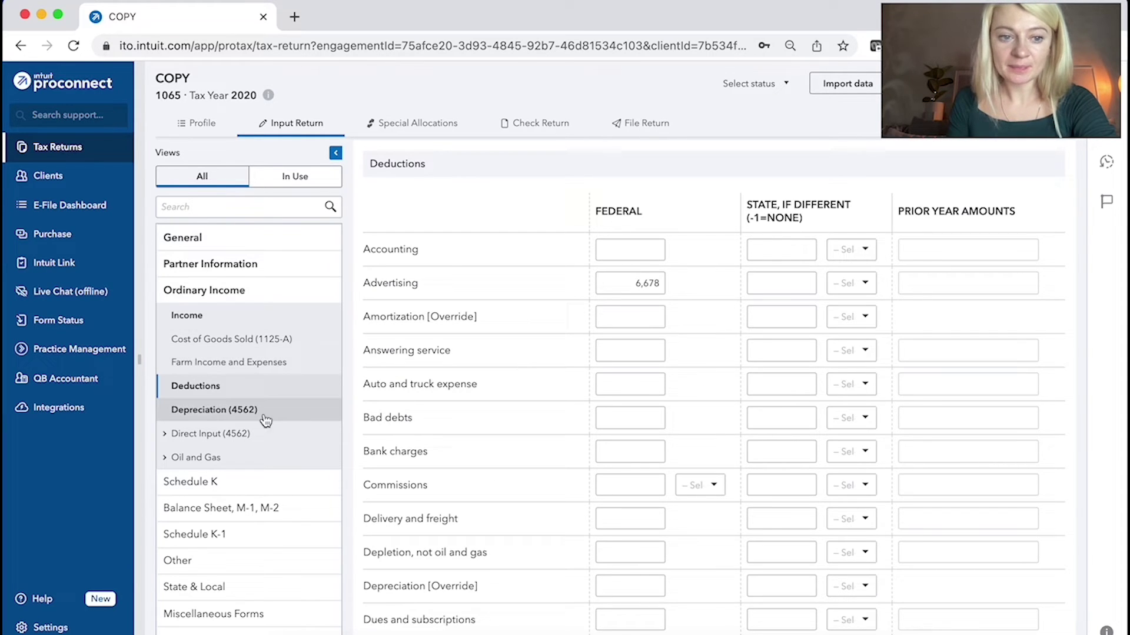
scroll(529, 363, "left", 5)
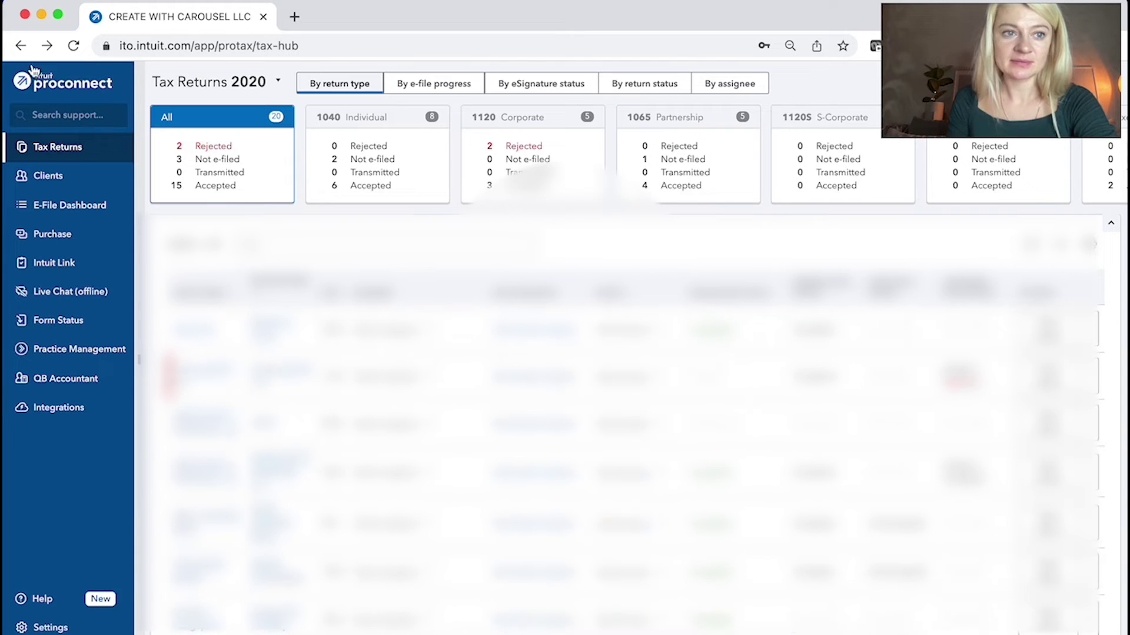
left_click(21, 46)
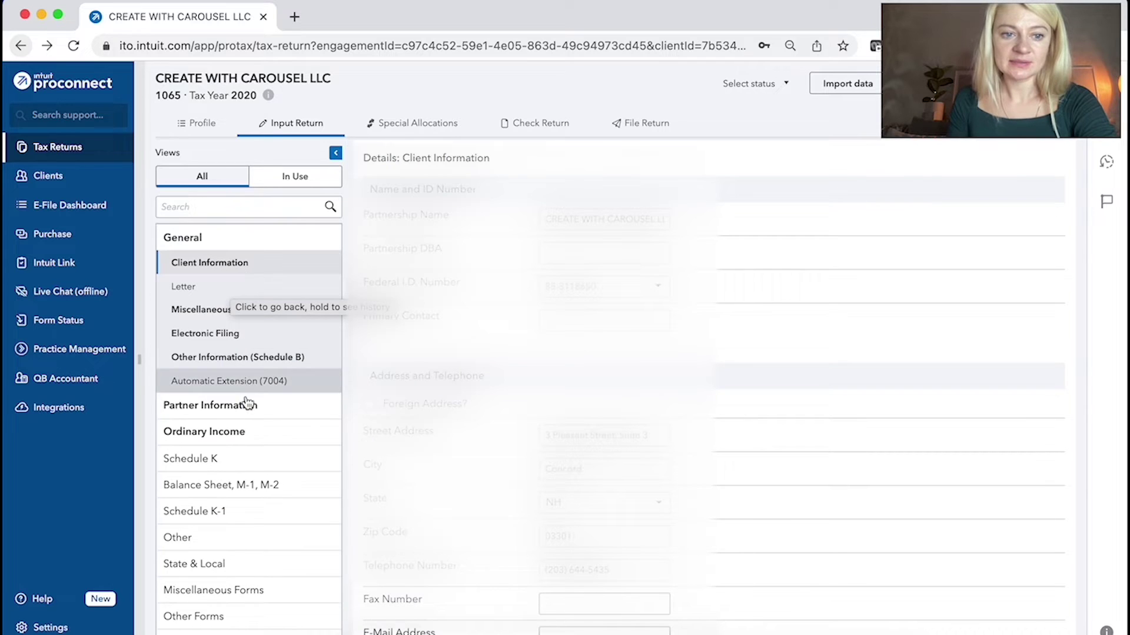
left_click(245, 431)
Step: Open Depreciation (4562) details for the Digital Assets asset, keeping Form 1065 selected
left_click(265, 410)
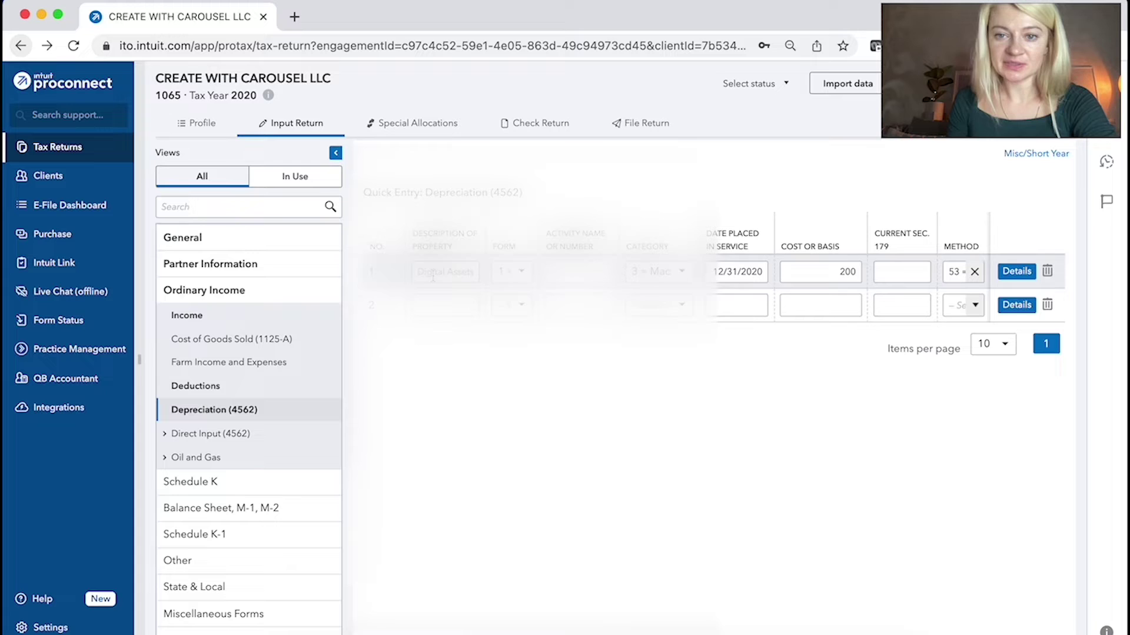
left_click(1016, 273)
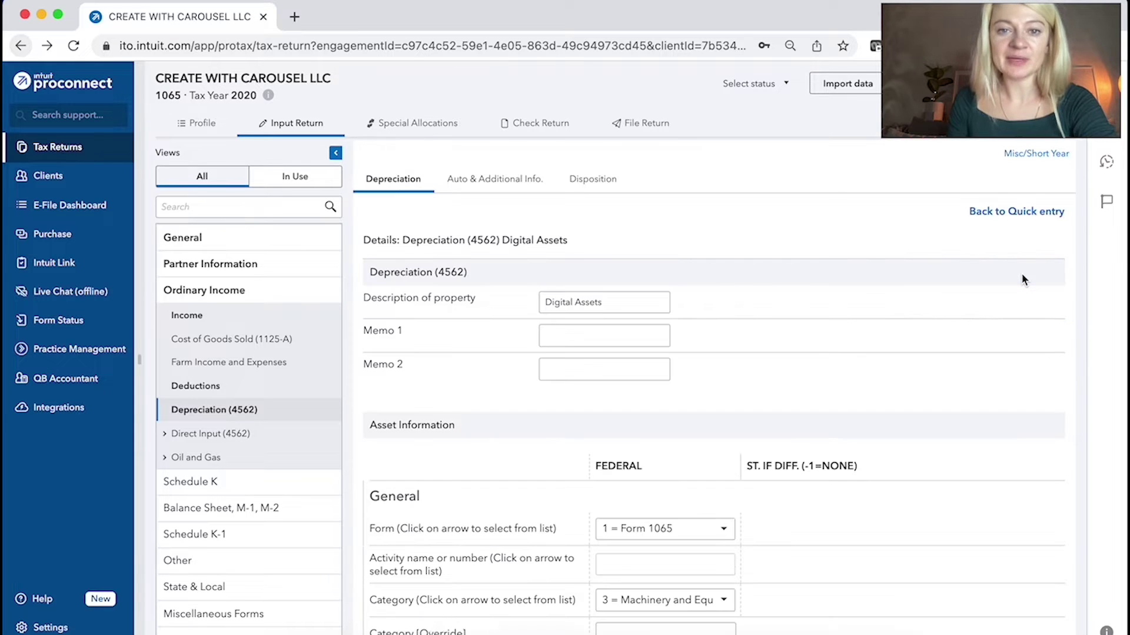
scroll(722, 309, "down", 3)
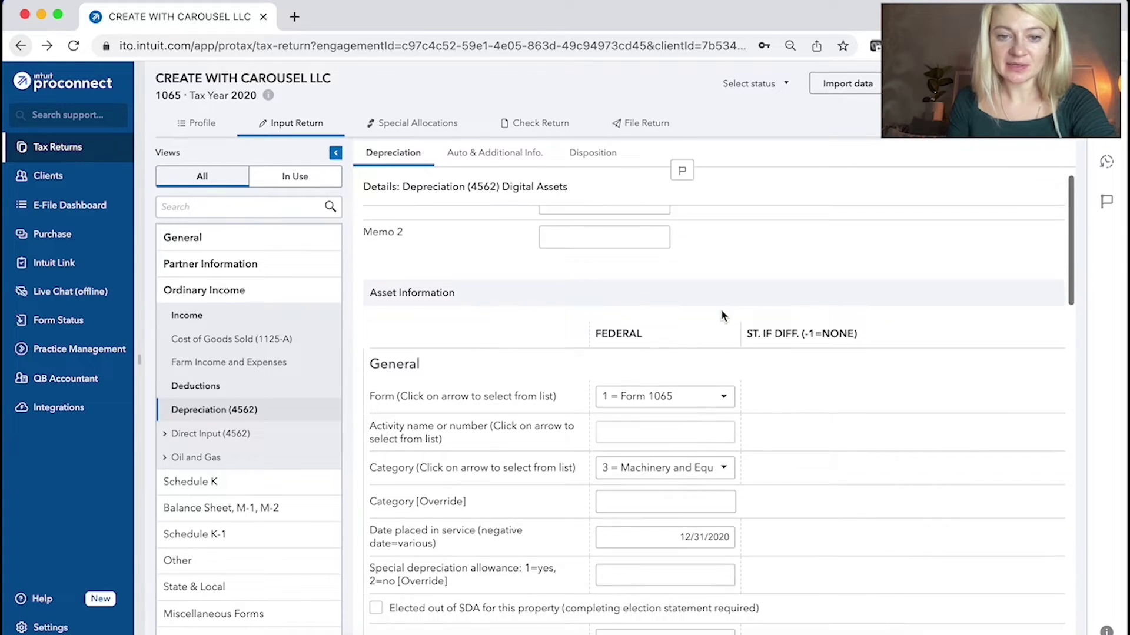
left_click(723, 352)
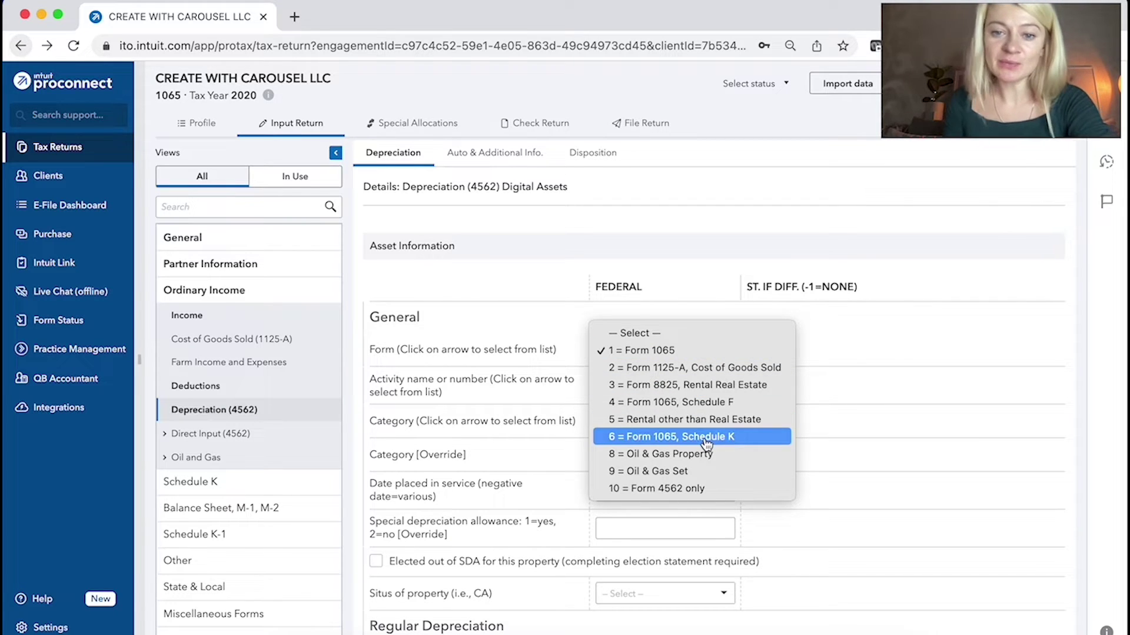
left_click(847, 340)
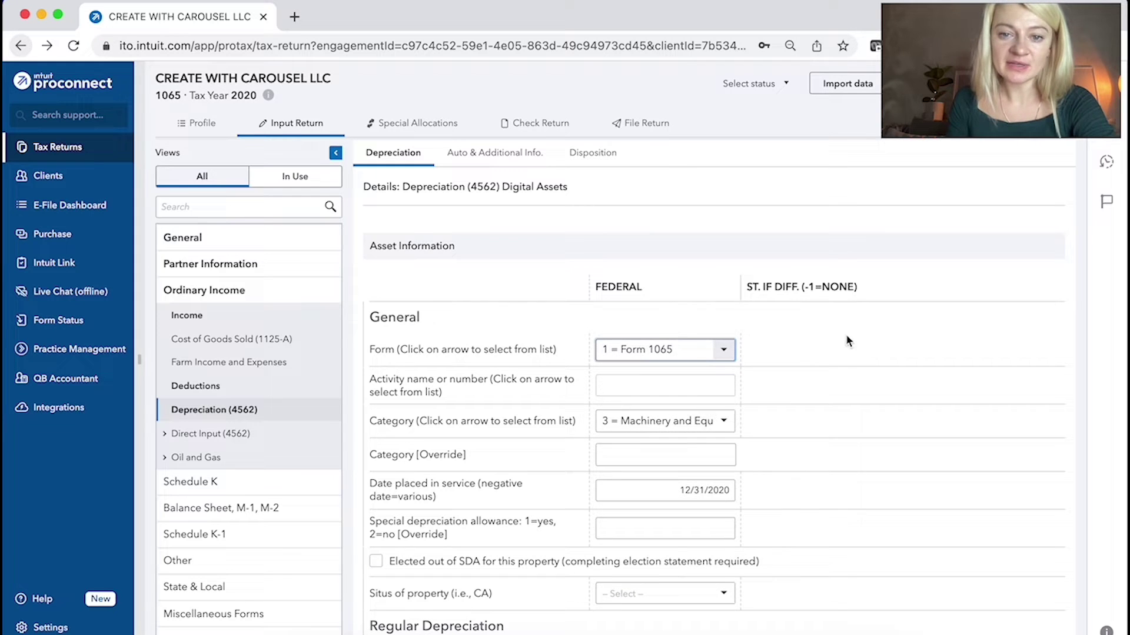
Step: Switch to the asset's Disposition tab to view its date sold and sale fields
scroll(756, 375, "down", 3)
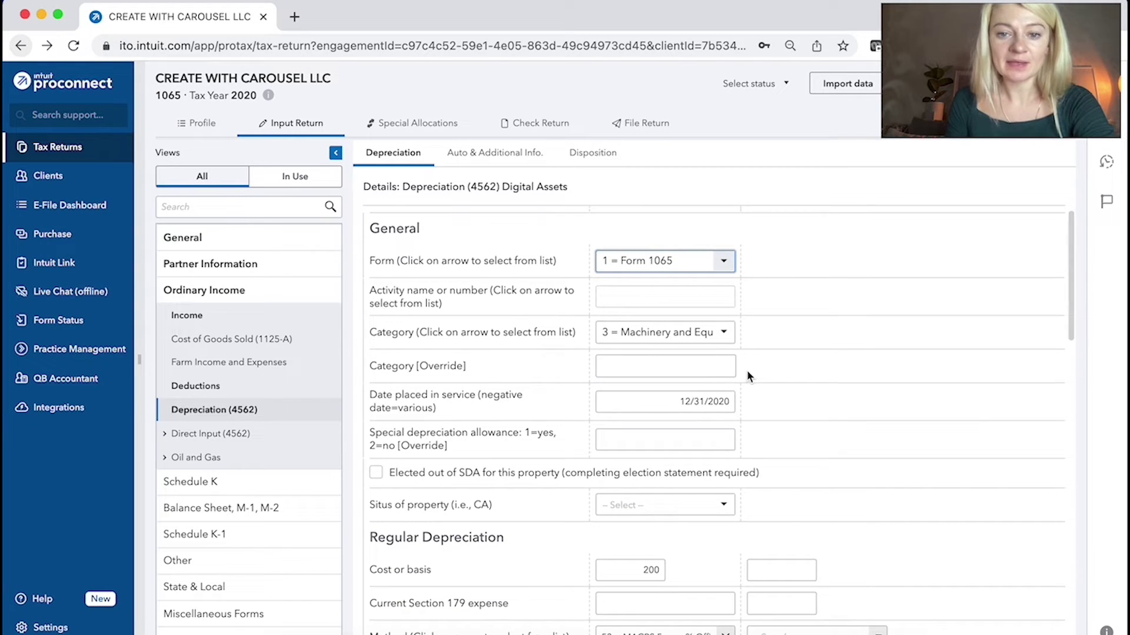
scroll(746, 369, "down", 12)
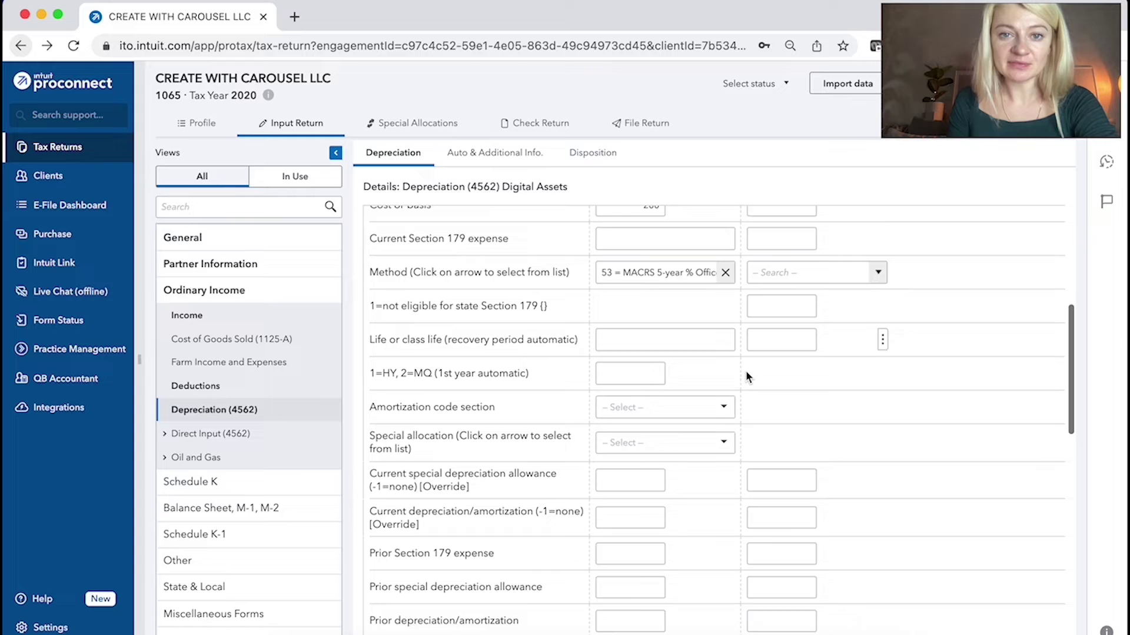
left_click(608, 162)
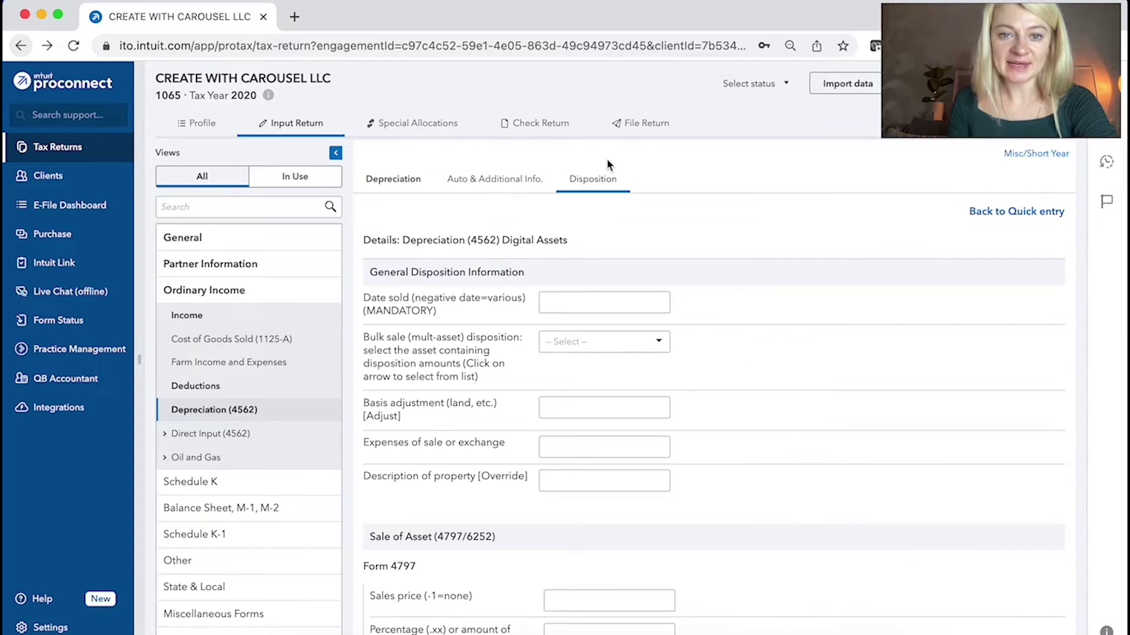
left_click(562, 305)
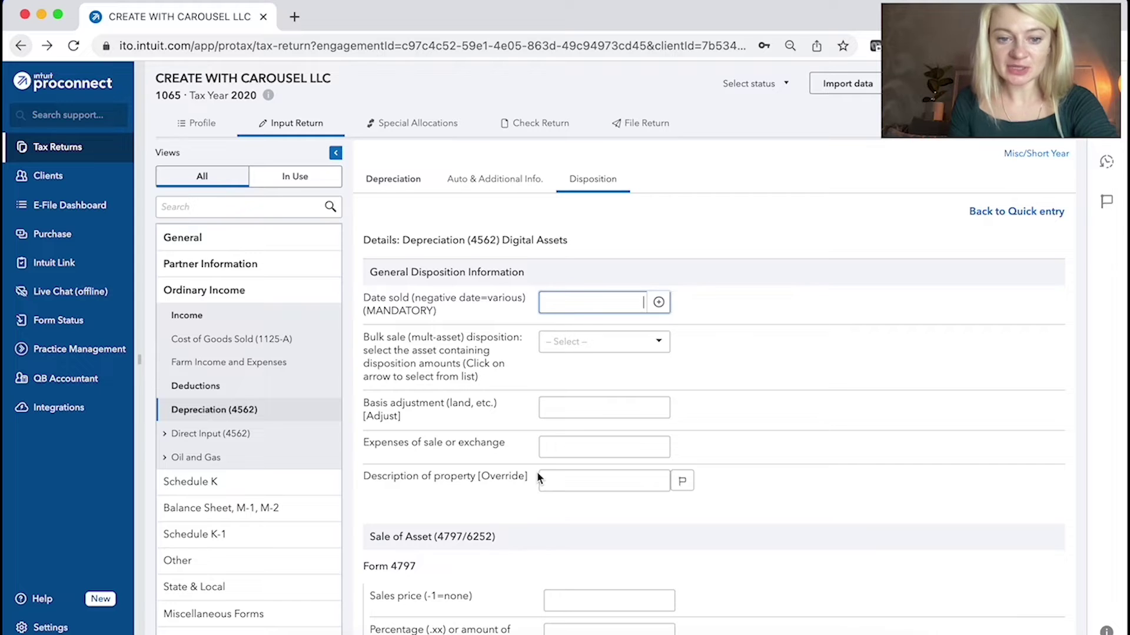
scroll(537, 474, "down", 8)
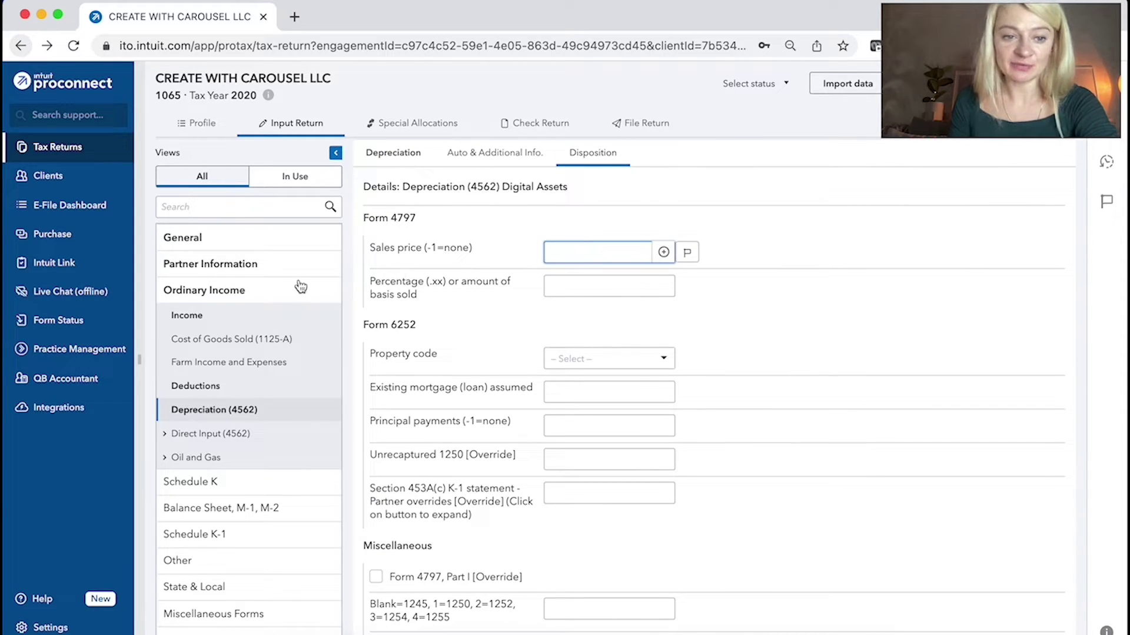
Step: Expand Schedule K and view Rental Real Estate, Other Schedule K Items and Passthrough K-1's pages
left_click(215, 479)
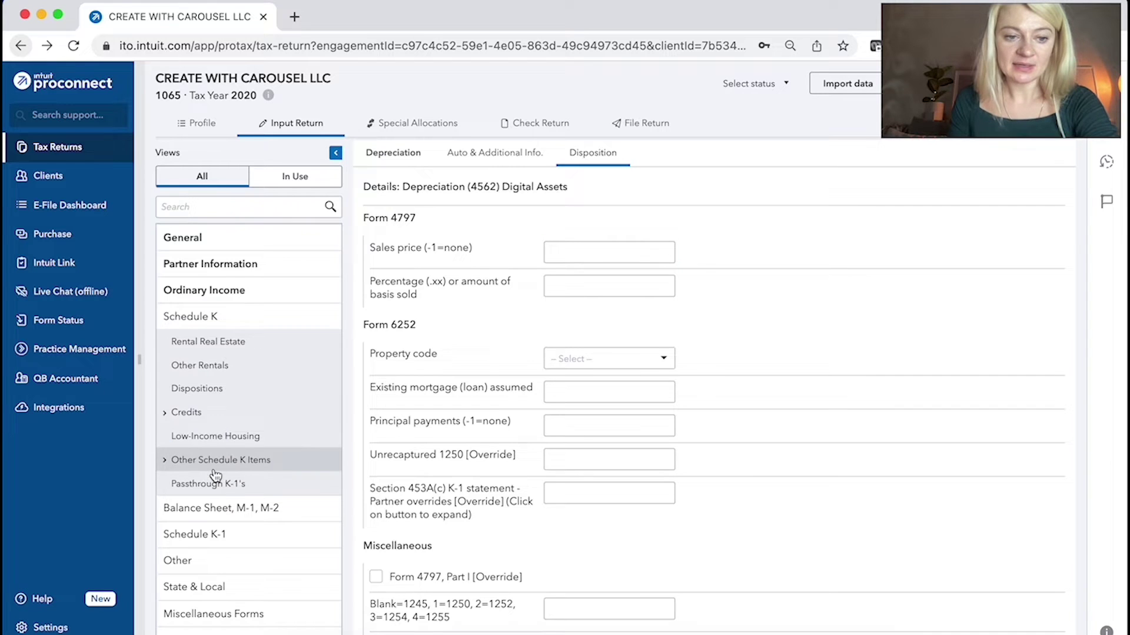
left_click(250, 345)
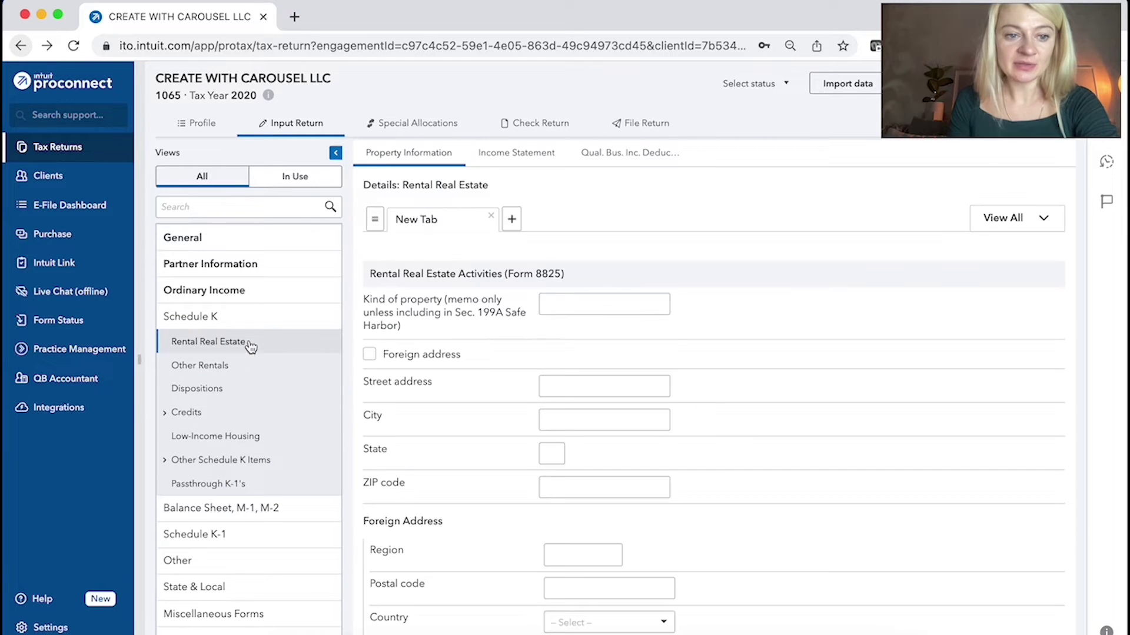
left_click(228, 460)
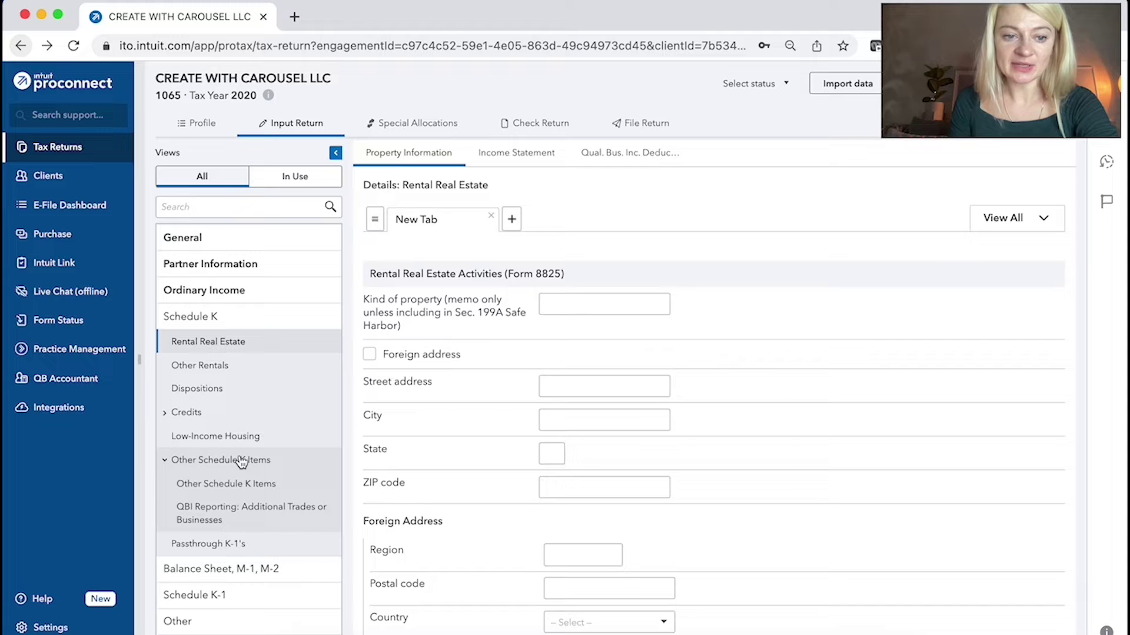
left_click(253, 483)
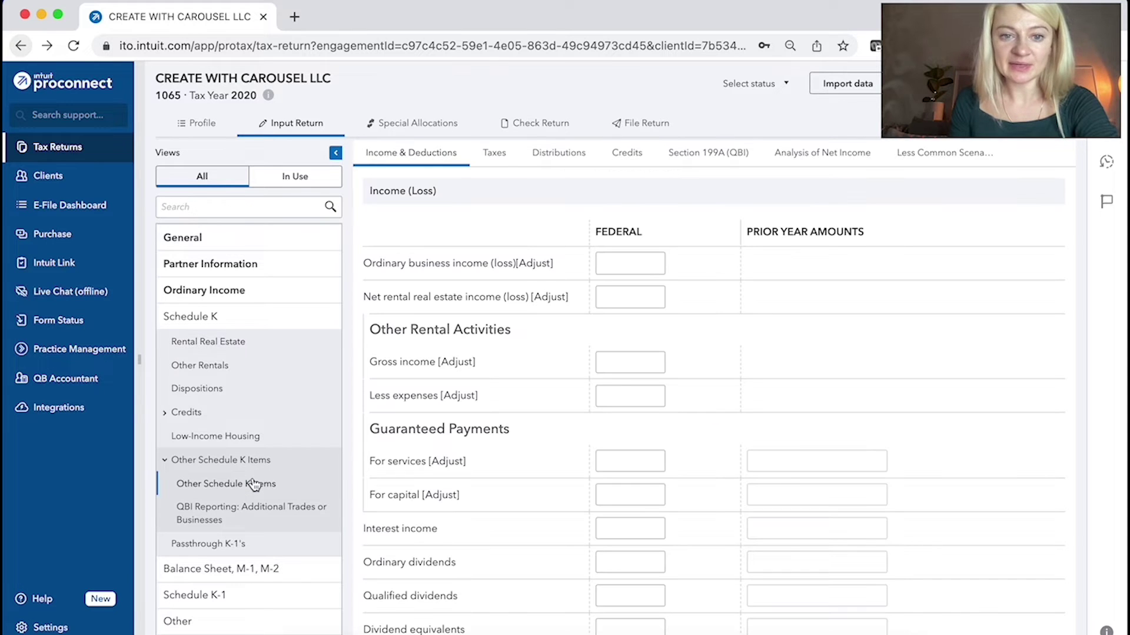
scroll(410, 442, "down", 5)
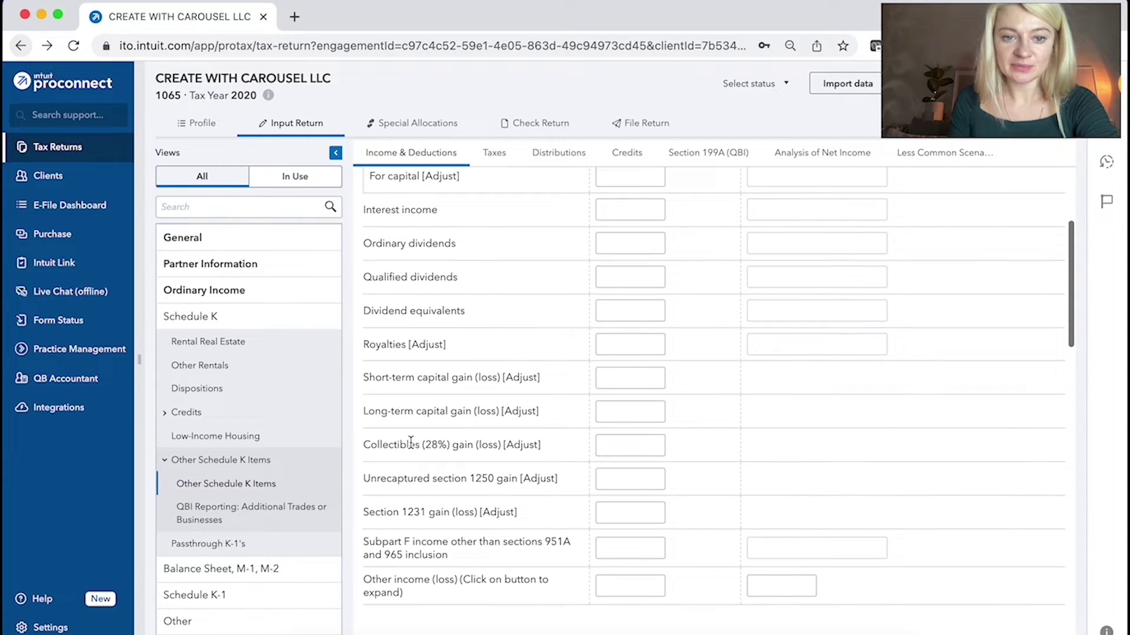
left_click(266, 546)
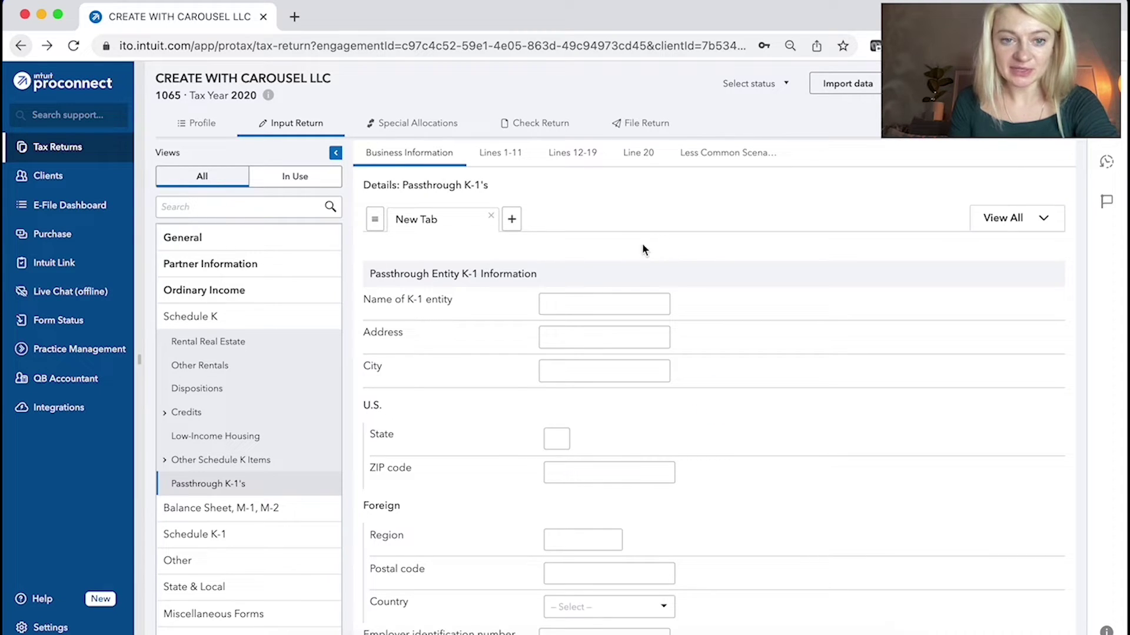
scroll(579, 297, "down", 3)
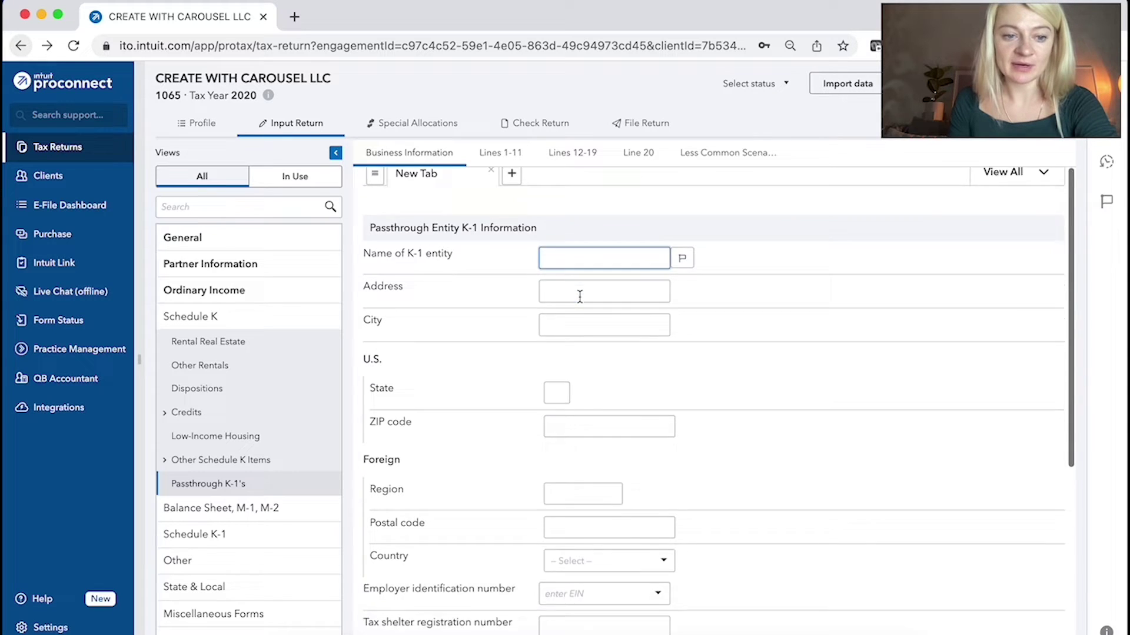
scroll(298, 400, "down", 1)
left_click(266, 485)
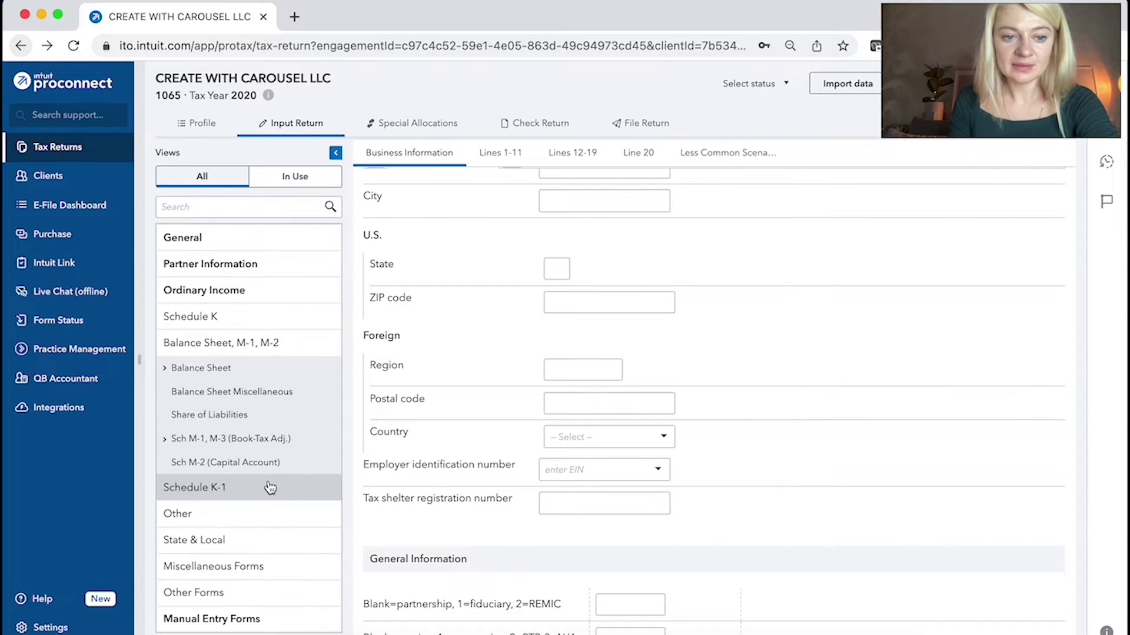
Step: Open the Balance Sheet screen, then the Schedule M-1 page, and scroll through its lines
left_click(271, 369)
left_click(266, 398)
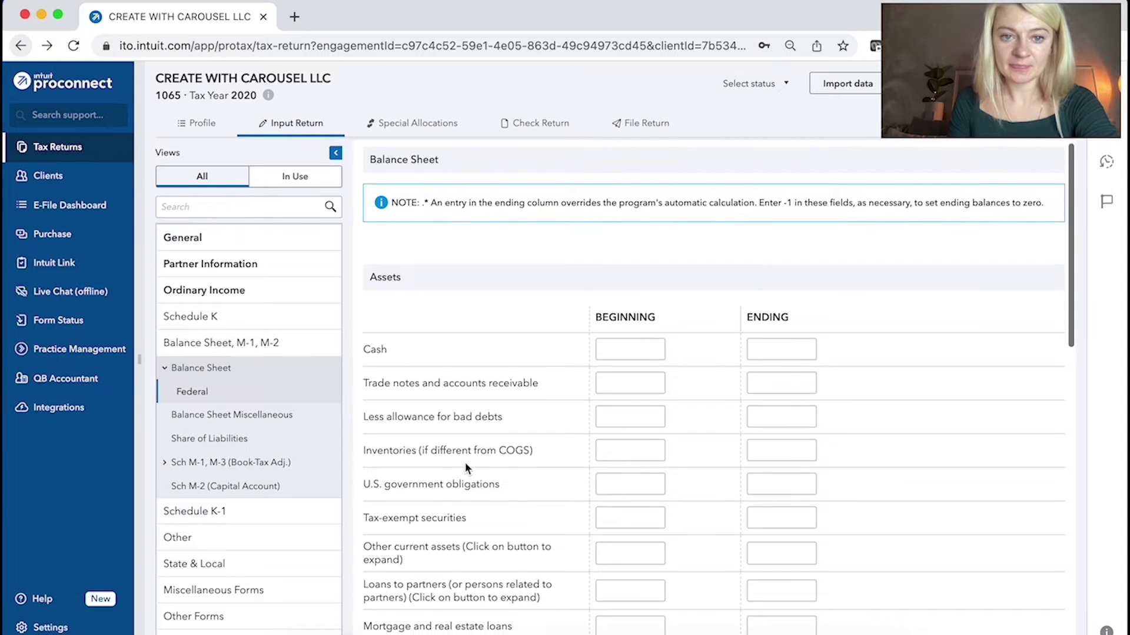
scroll(464, 461, "down", 5)
left_click(296, 461)
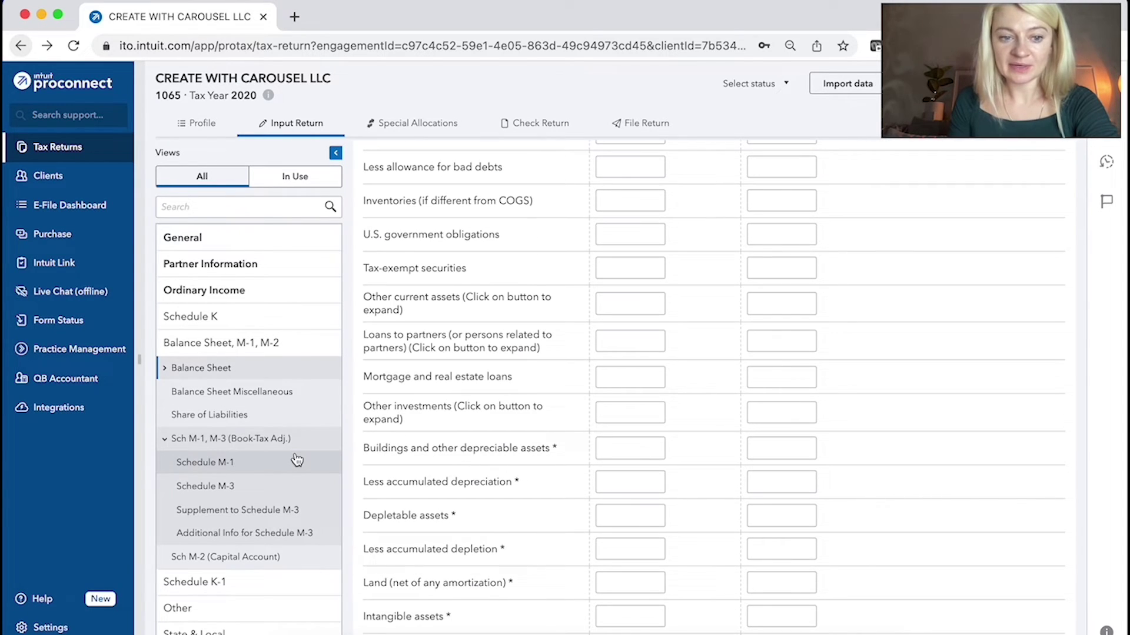
left_click(297, 459)
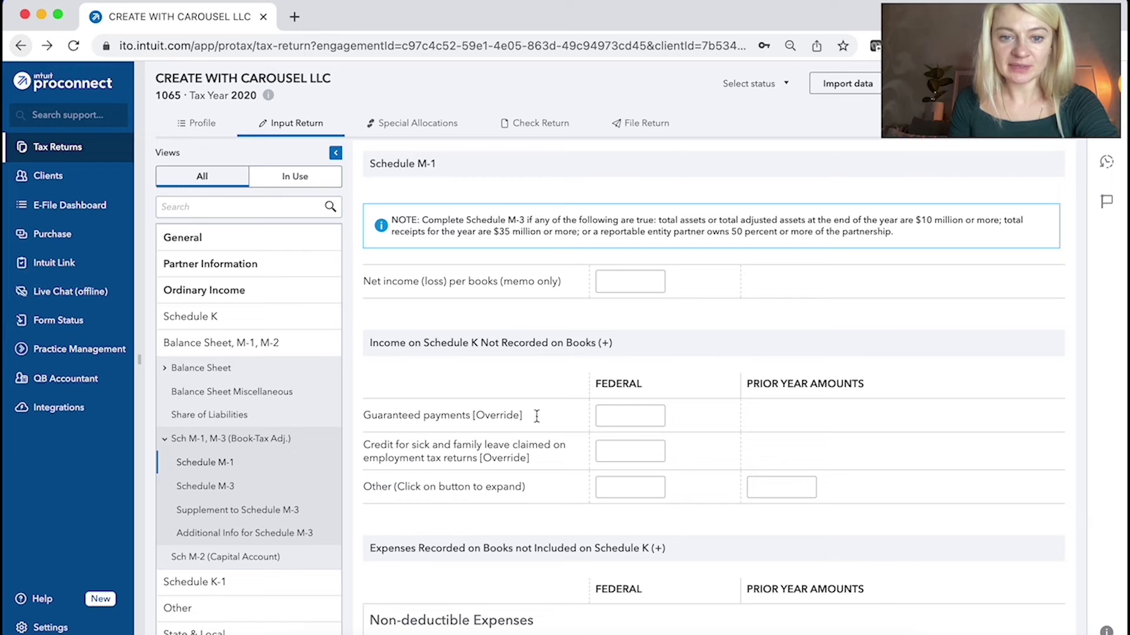
scroll(609, 410, "down", 4)
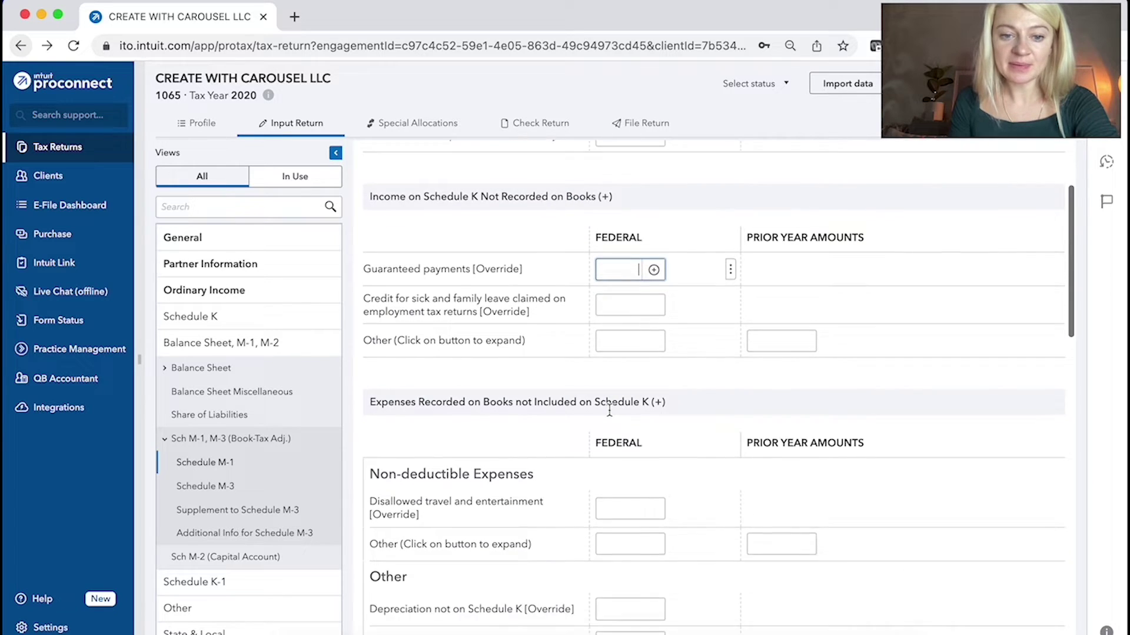
scroll(609, 409, "down", 5)
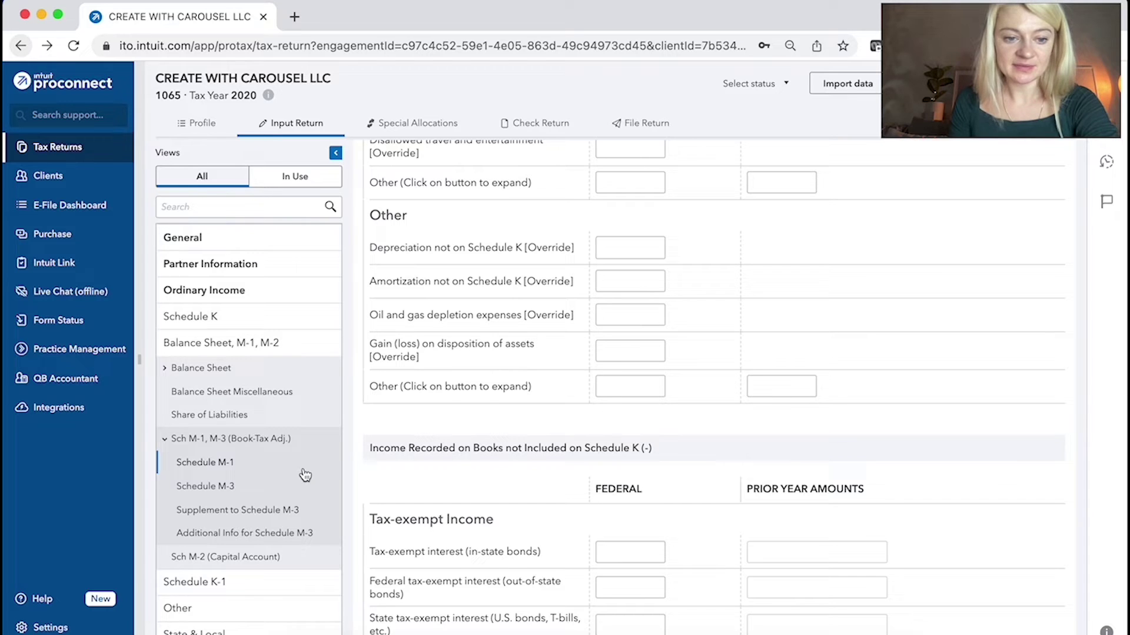
scroll(299, 474, "down", 3)
Step: Peek into the Schedule K-1, State & Local, Other Forms and Manual Entry Forms sections
left_click(246, 525)
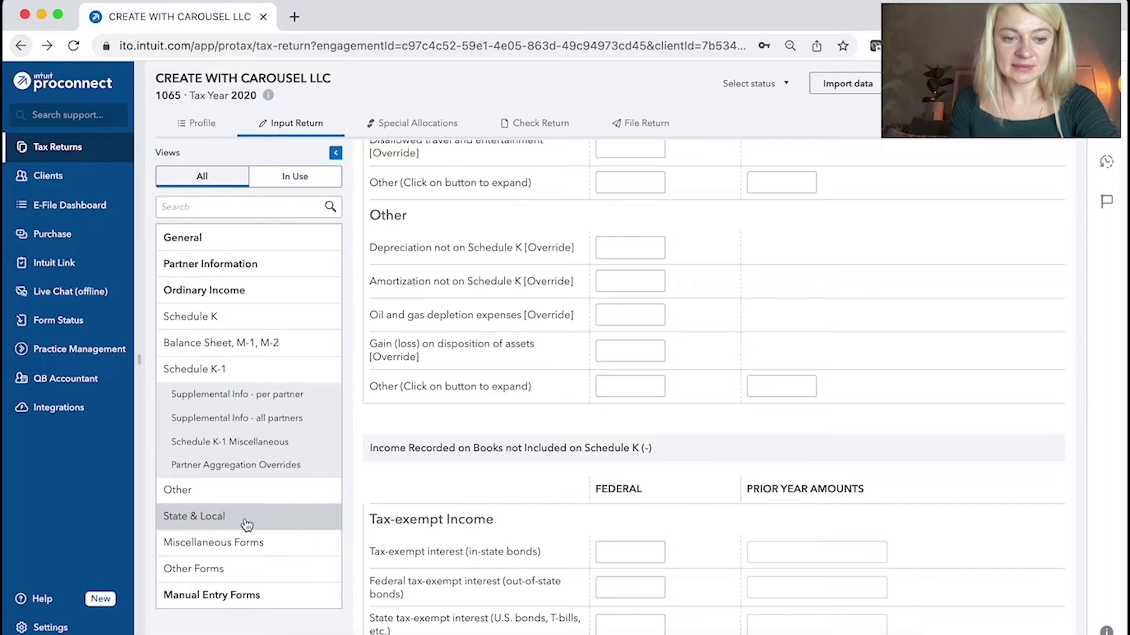
left_click(257, 377)
left_click(248, 421)
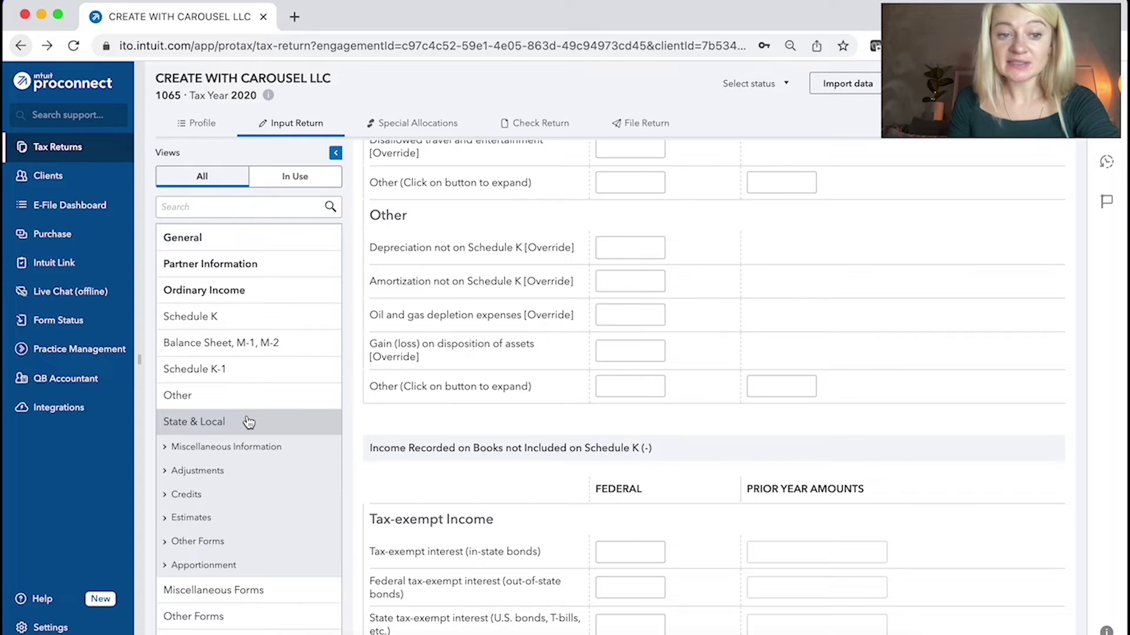
left_click(248, 422)
left_click(251, 473)
left_click(251, 473)
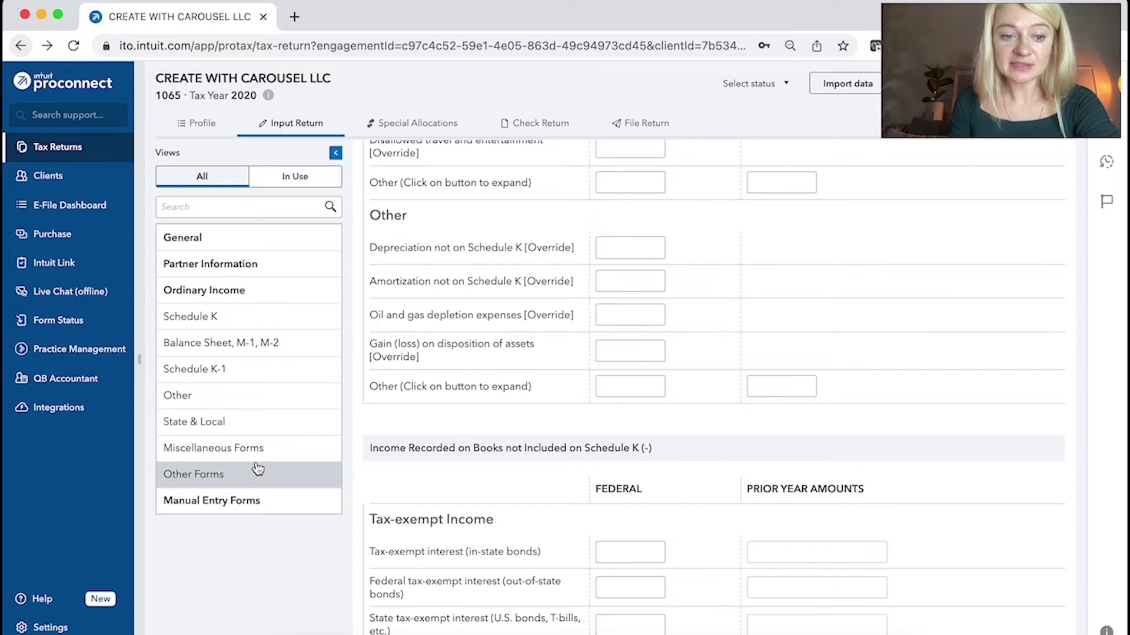
left_click(252, 505)
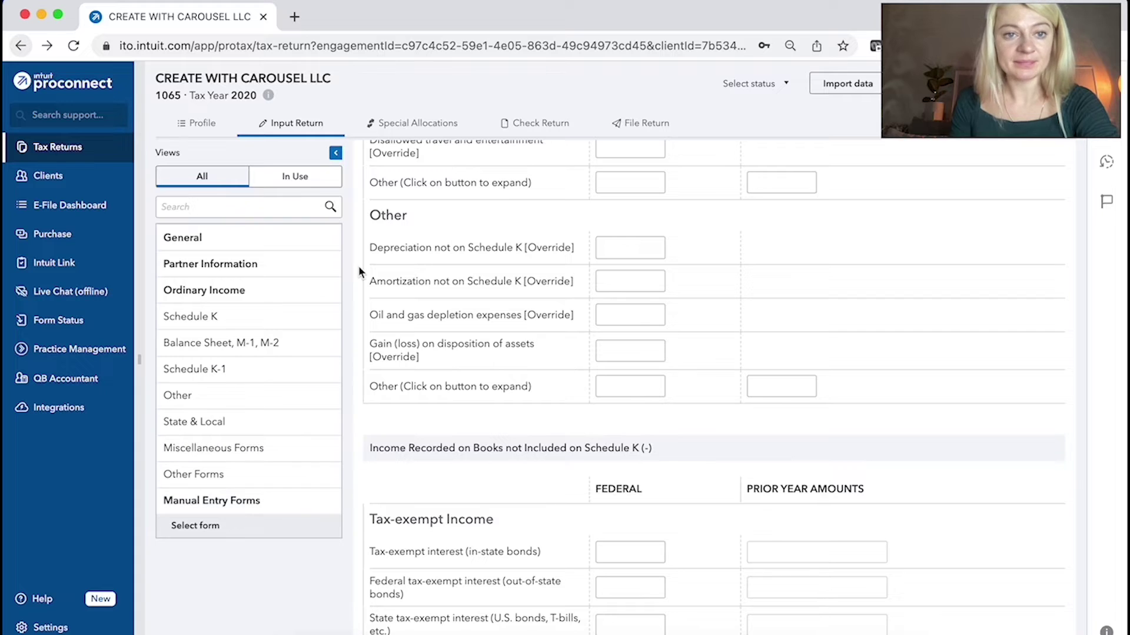
scroll(360, 272, "up", 10)
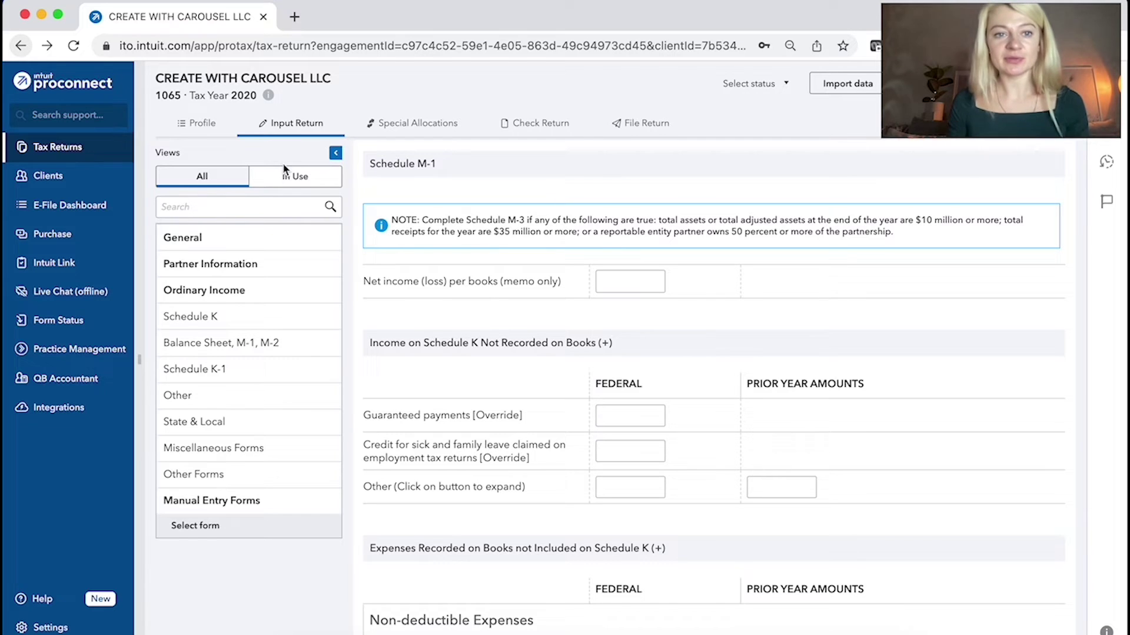
Step: Search fields for 'charita', open the 13a prior-year result, then list all 13 more results
left_click(244, 209)
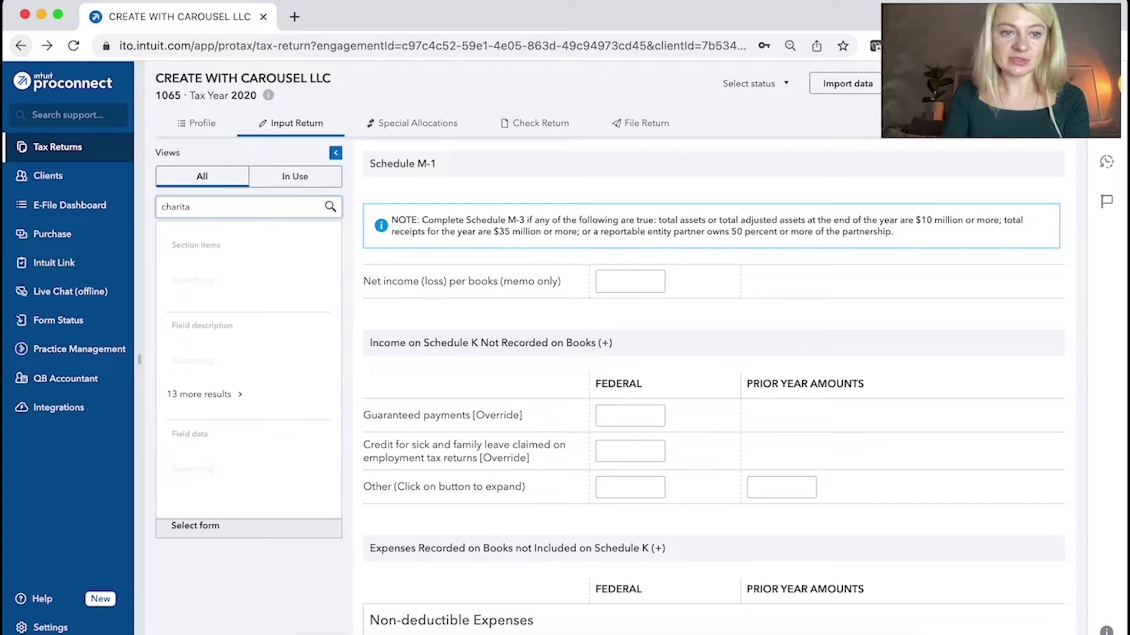
left_click(299, 362)
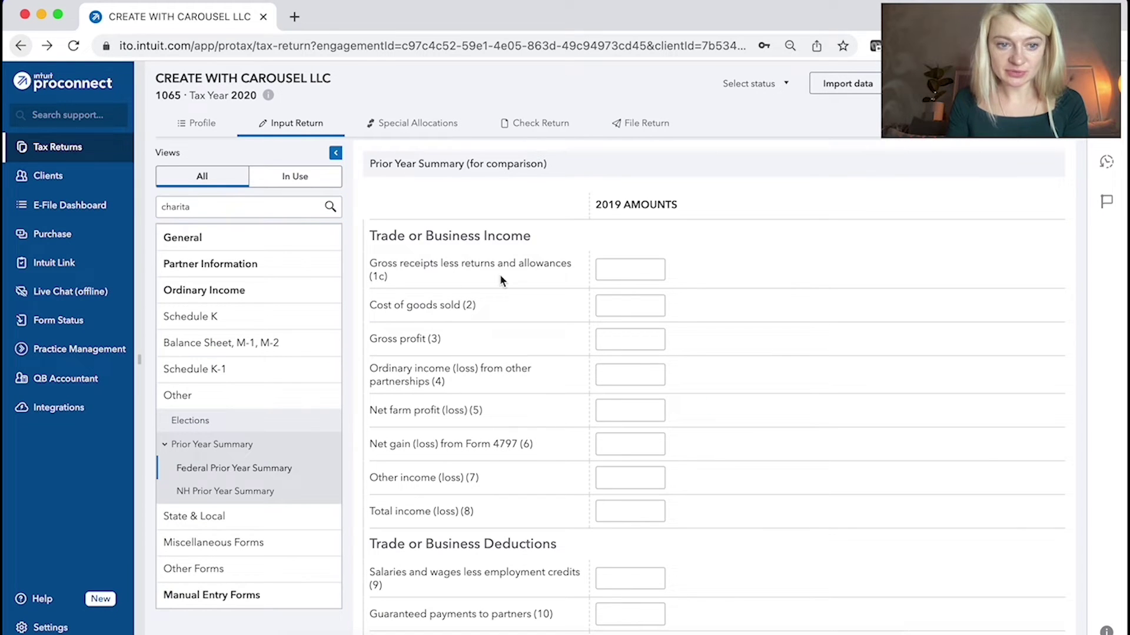
scroll(625, 302, "down", 3)
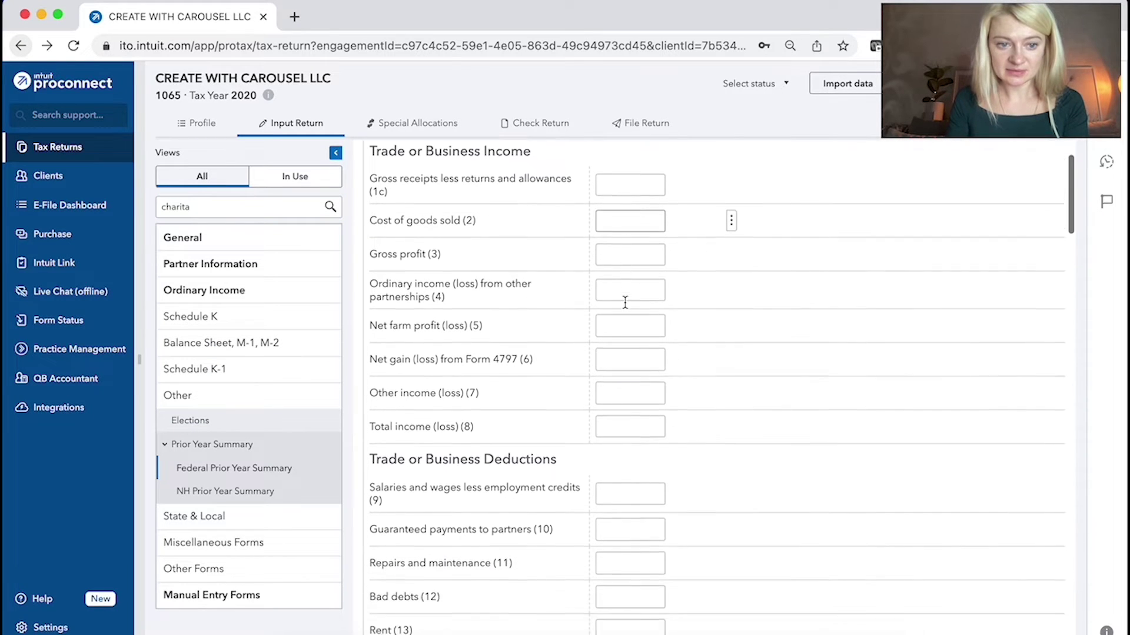
left_click(219, 207)
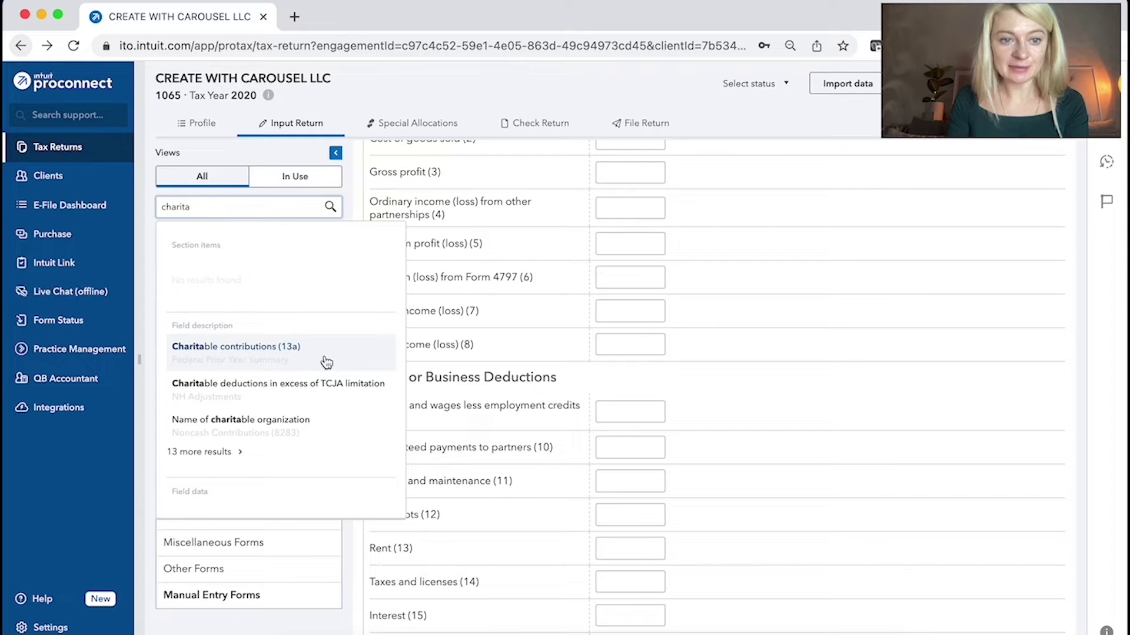
left_click(229, 452)
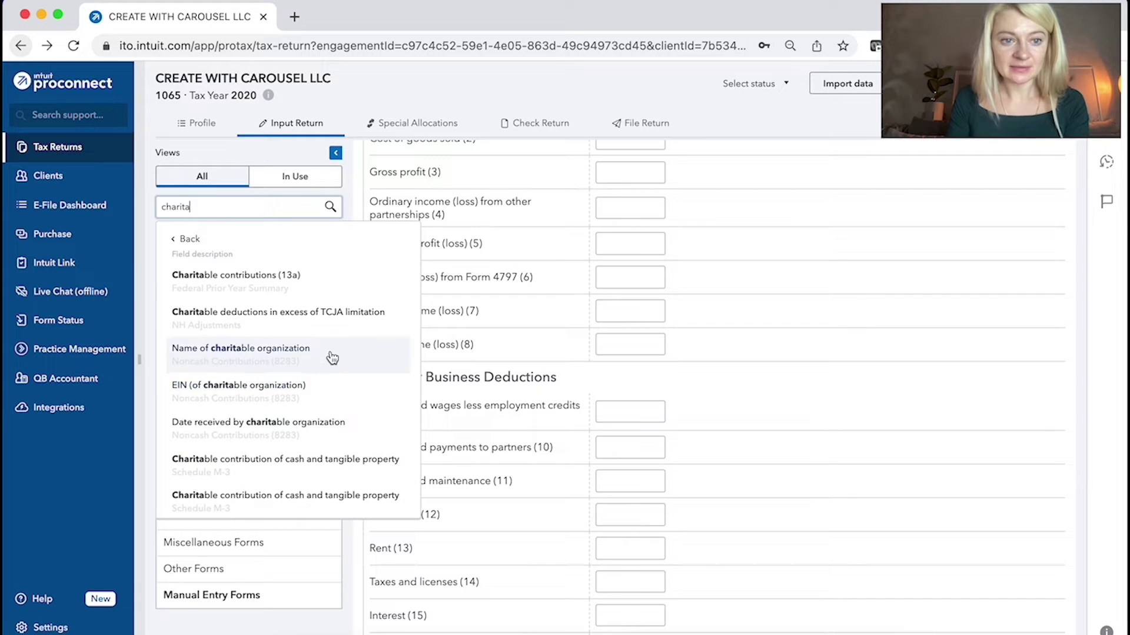
scroll(331, 358, "down", 3)
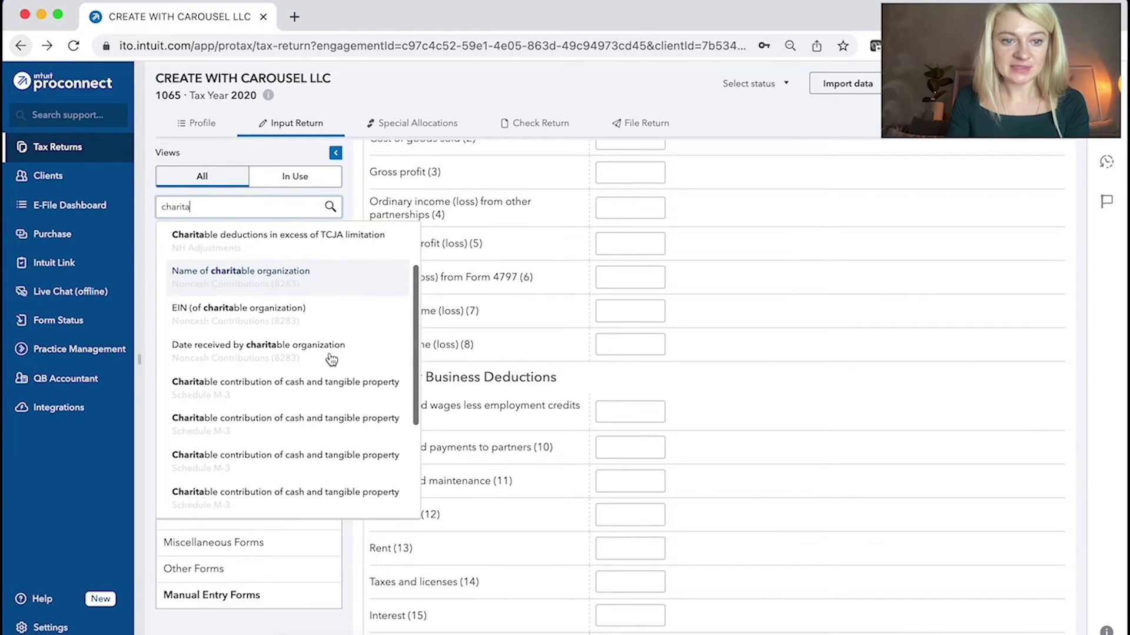
scroll(331, 359, "down", 2)
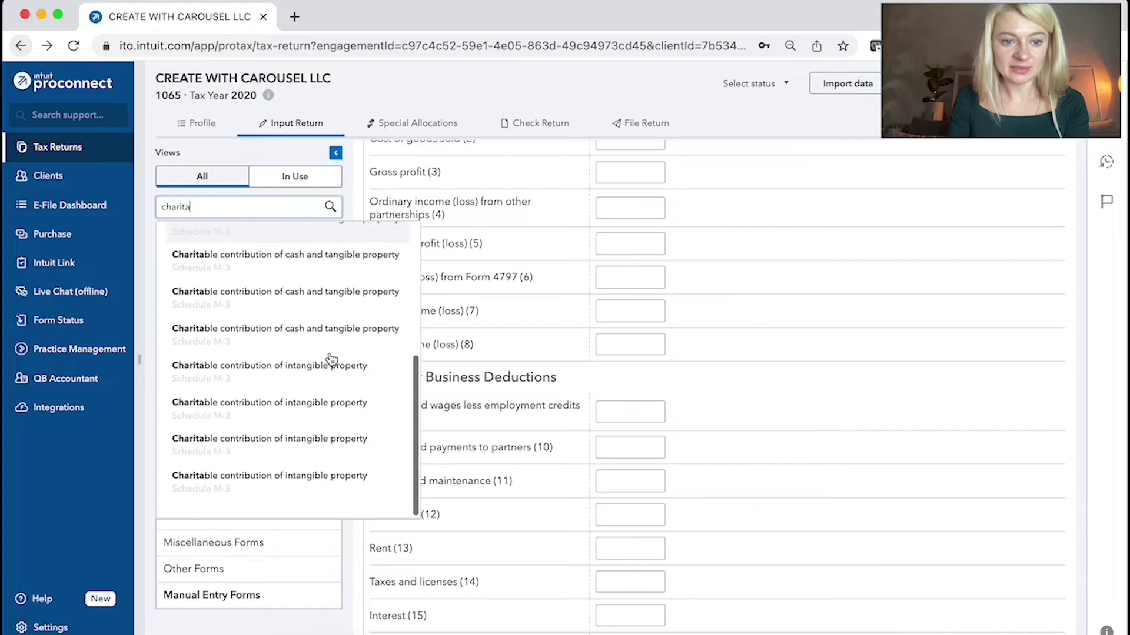
scroll(344, 345, "up", 1)
scroll(345, 345, "up", 2)
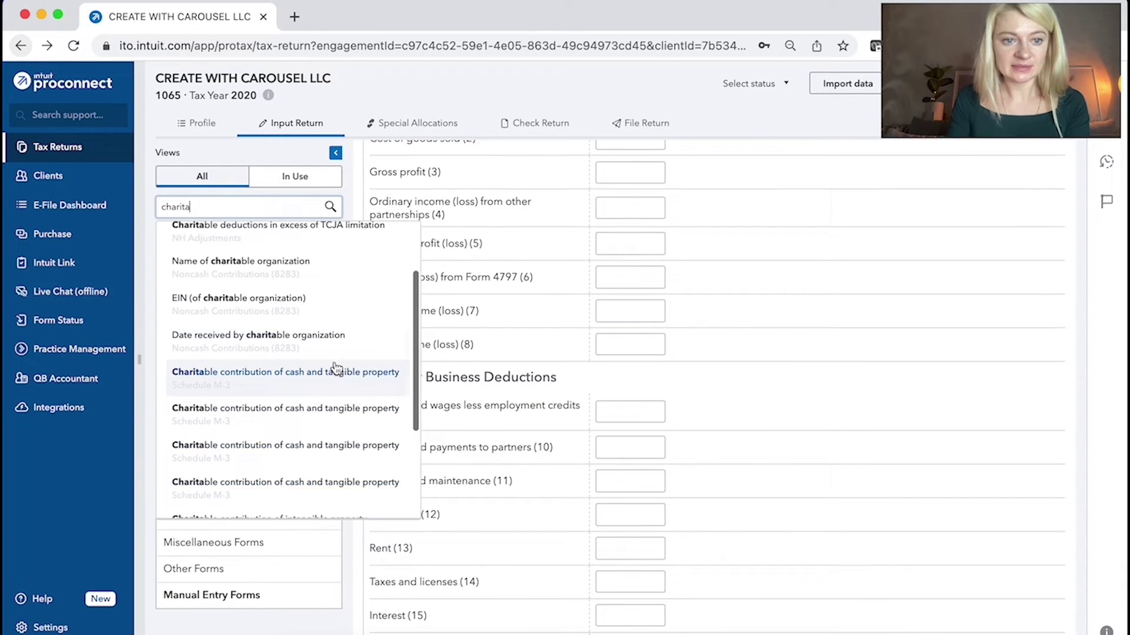
Step: Open Schedule M-3 General Information, enter 1 in force/suppress, then delete it leaving it blank
left_click(336, 376)
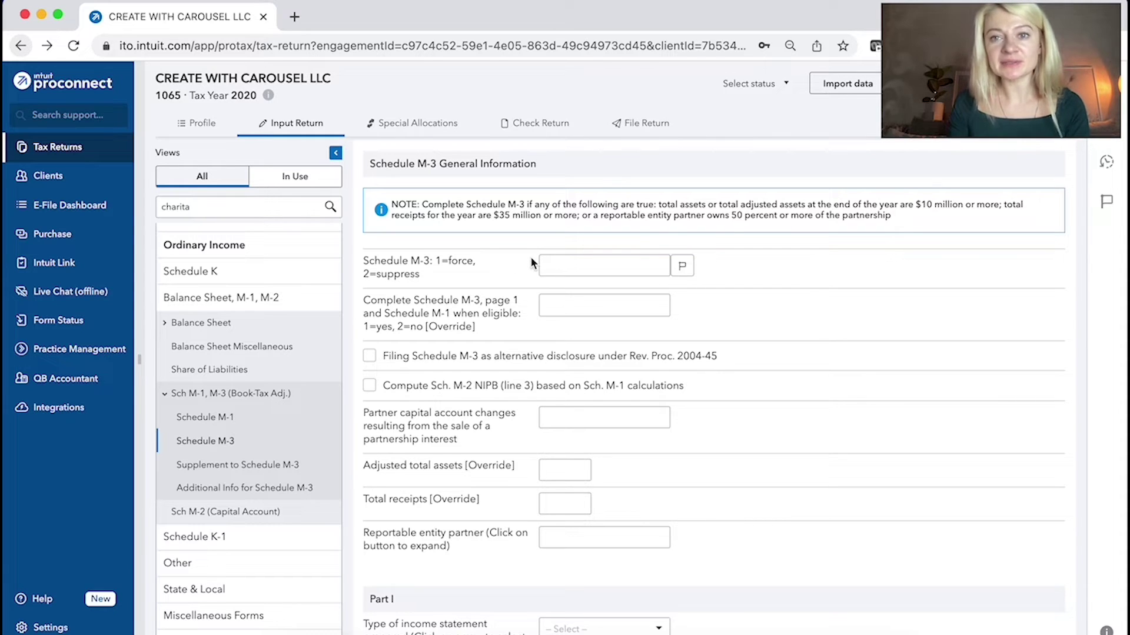
left_click(585, 269)
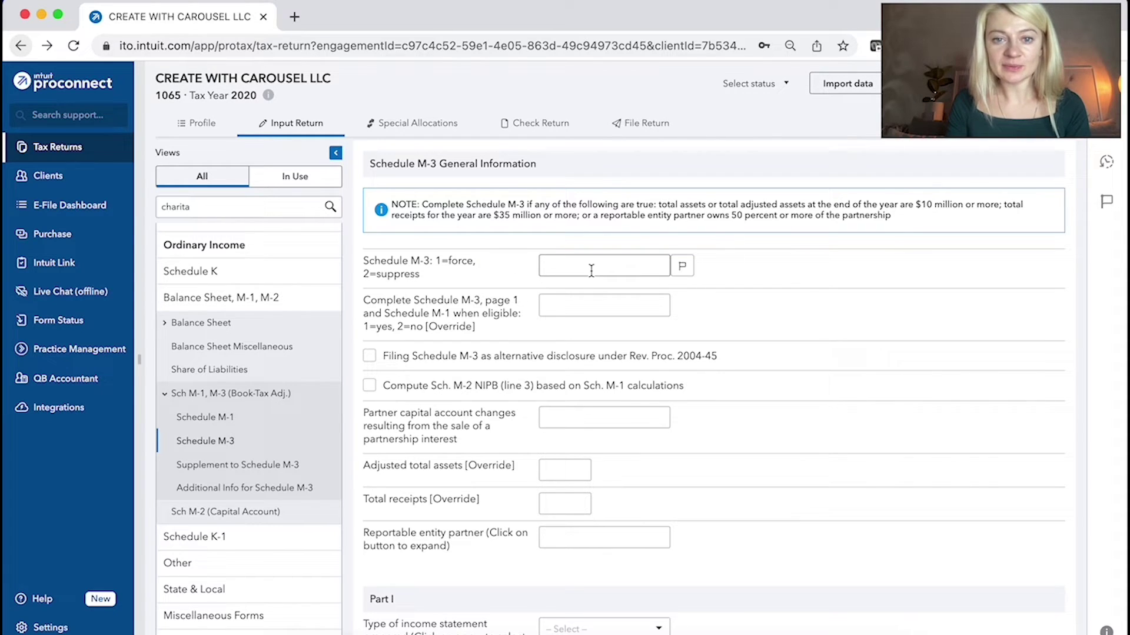
triple_click(378, 266)
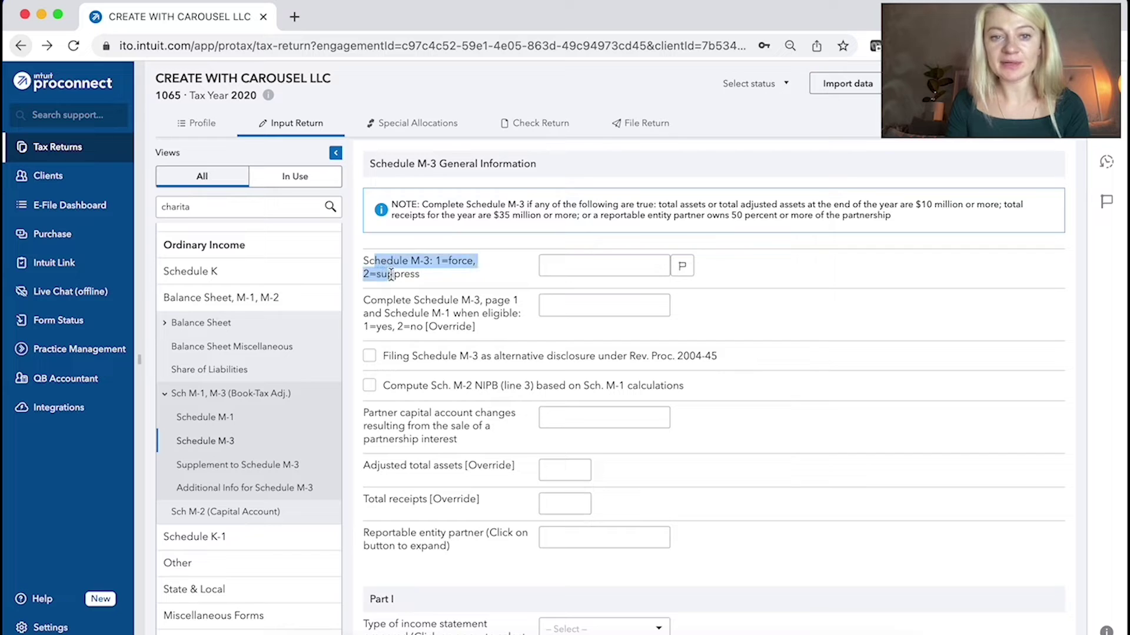
left_click(571, 262)
type("1")
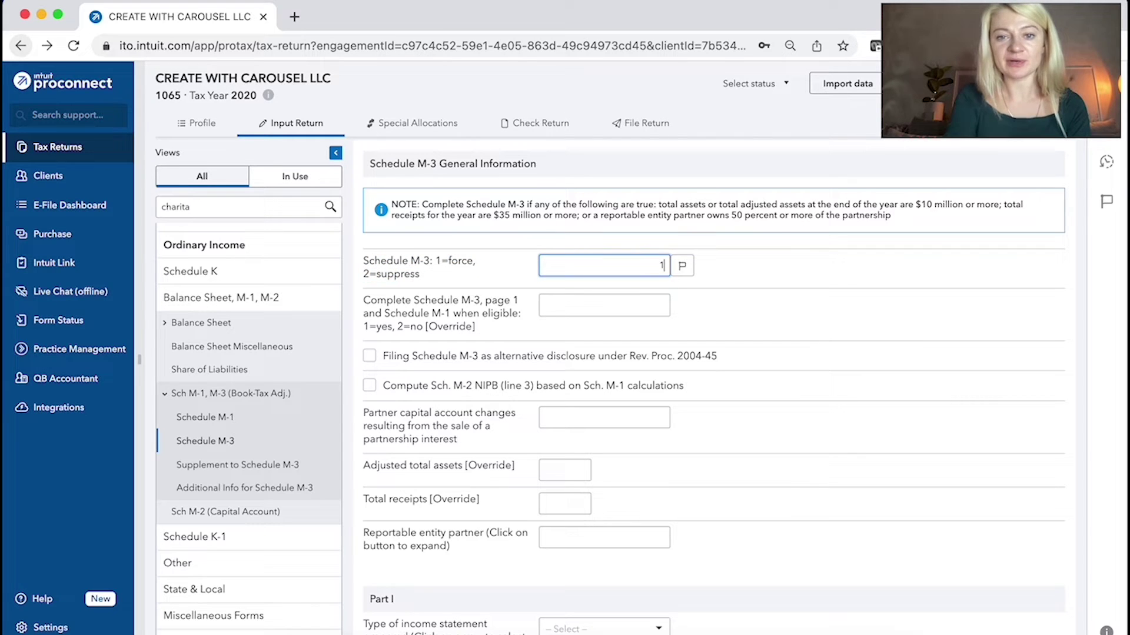
left_click_drag(436, 261, 481, 260)
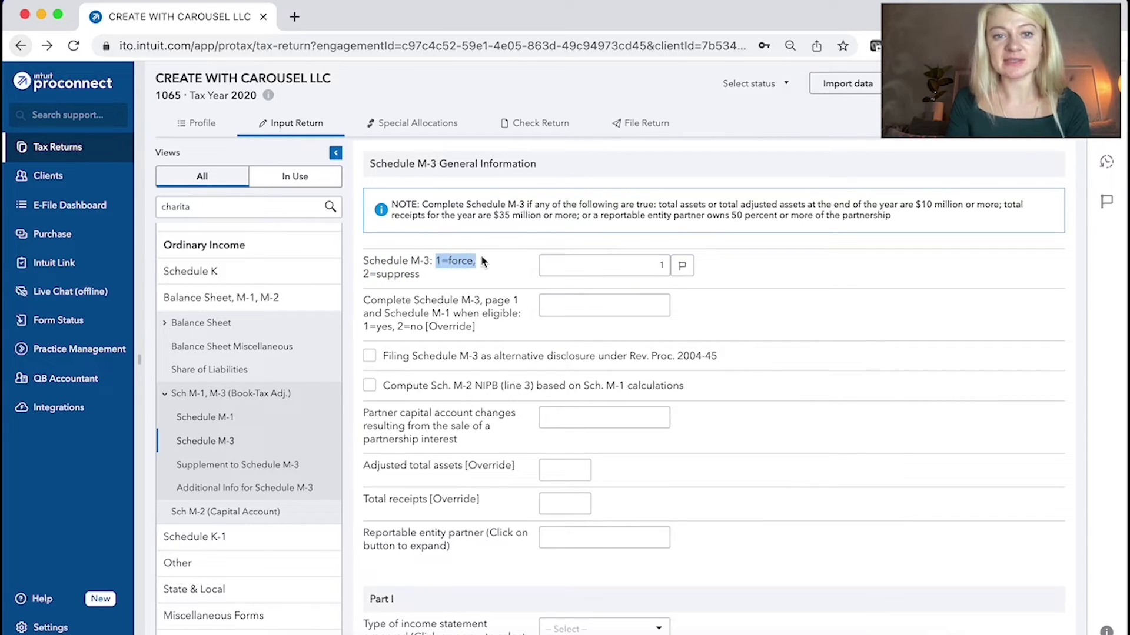
left_click(656, 266)
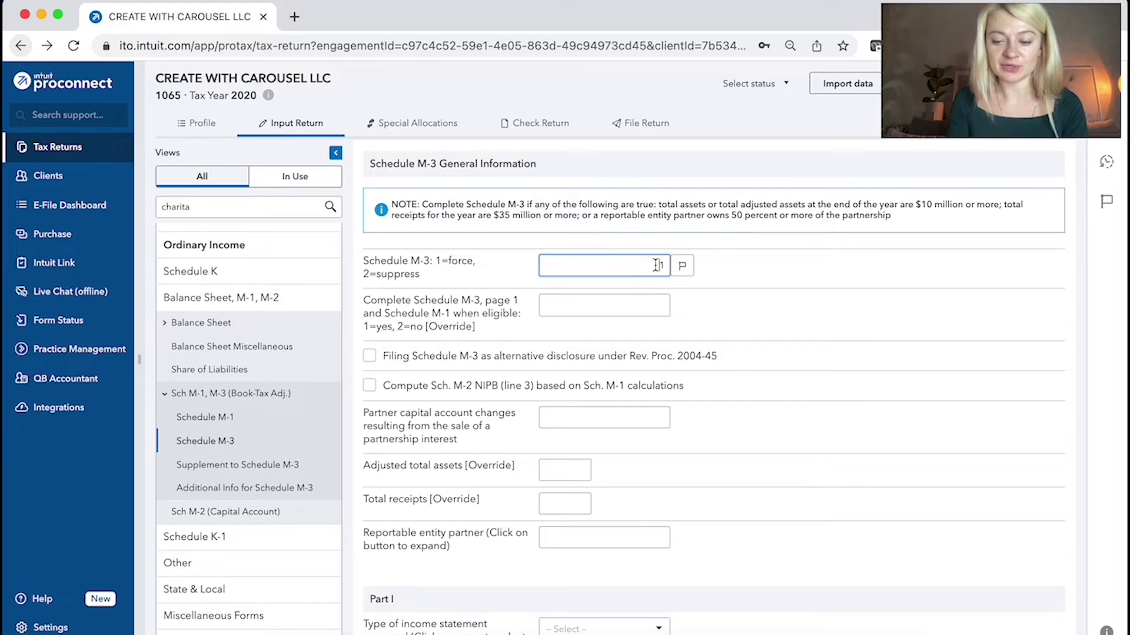
key("BackSpace")
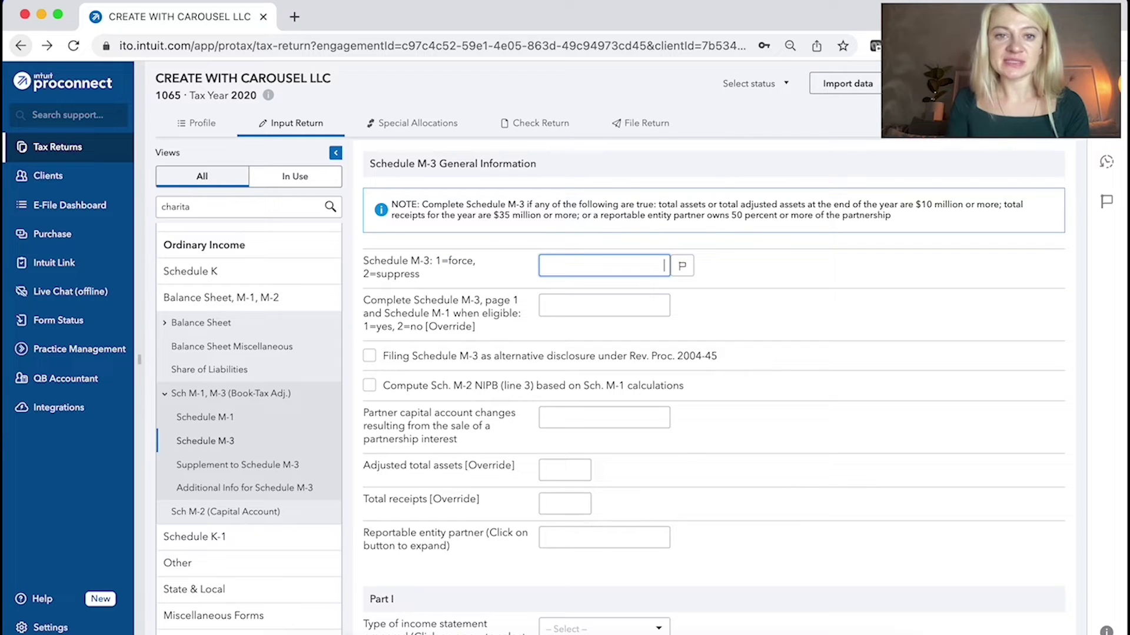
left_click(732, 126)
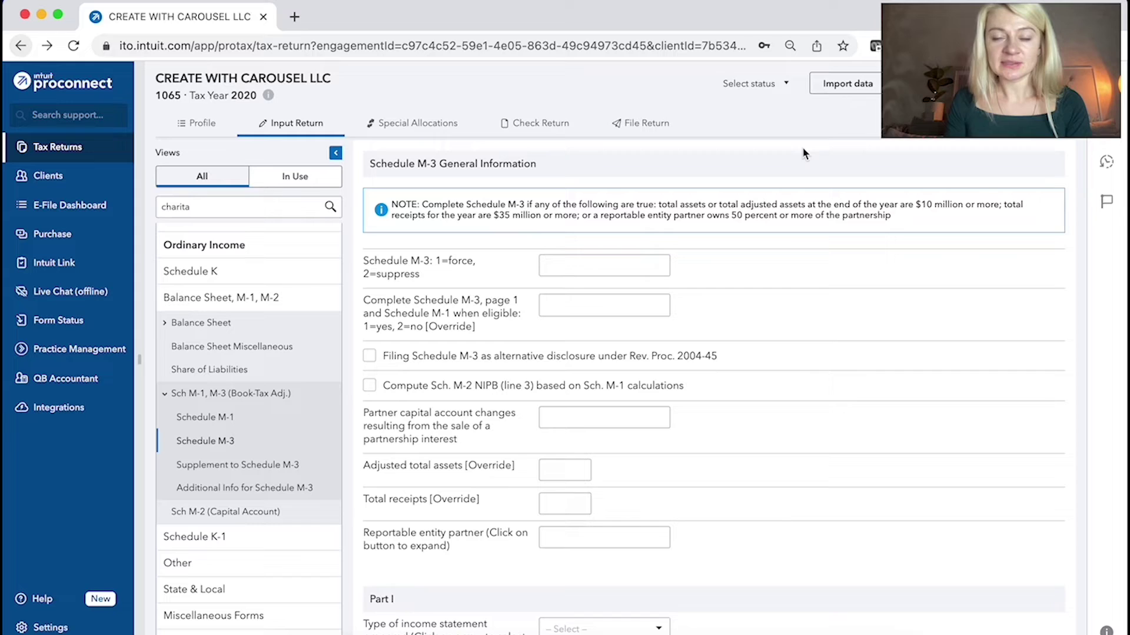
Step: Browse the Import data and Select status menus, open QuickBooks Online Accountant, then return to Schedule M-3
left_click_drag(991, 71, 122, 73)
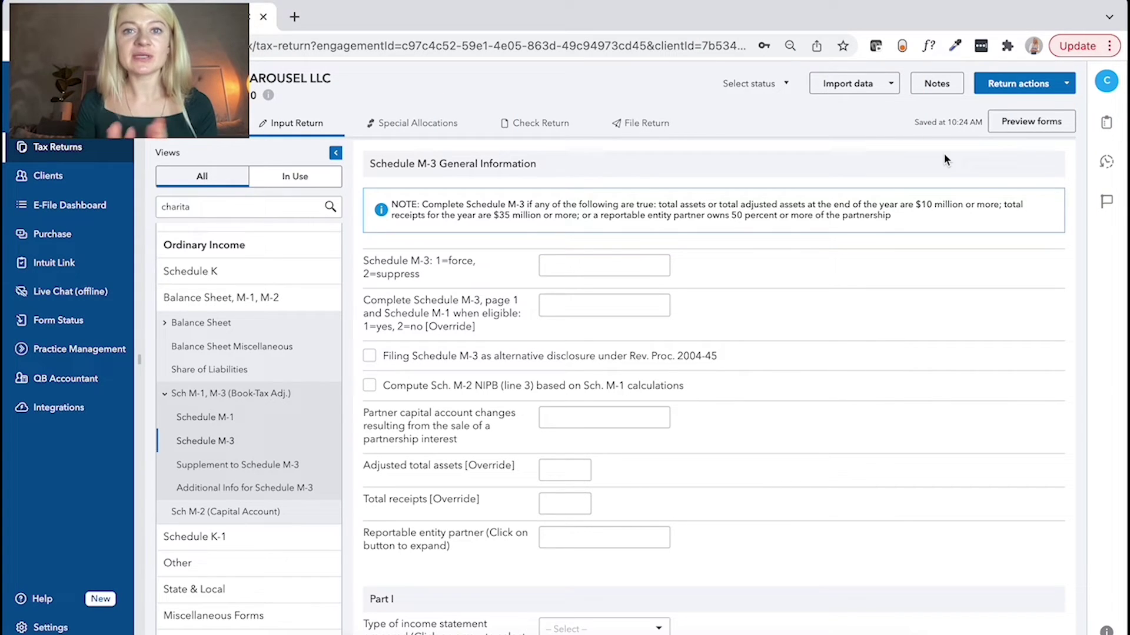
left_click(890, 83)
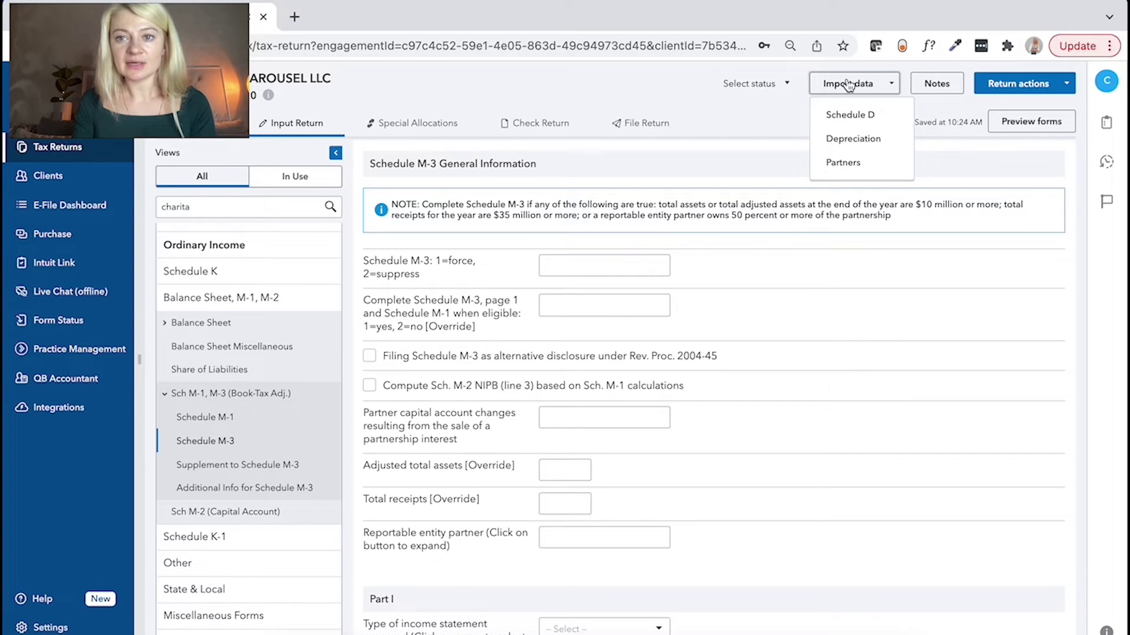
left_click(788, 84)
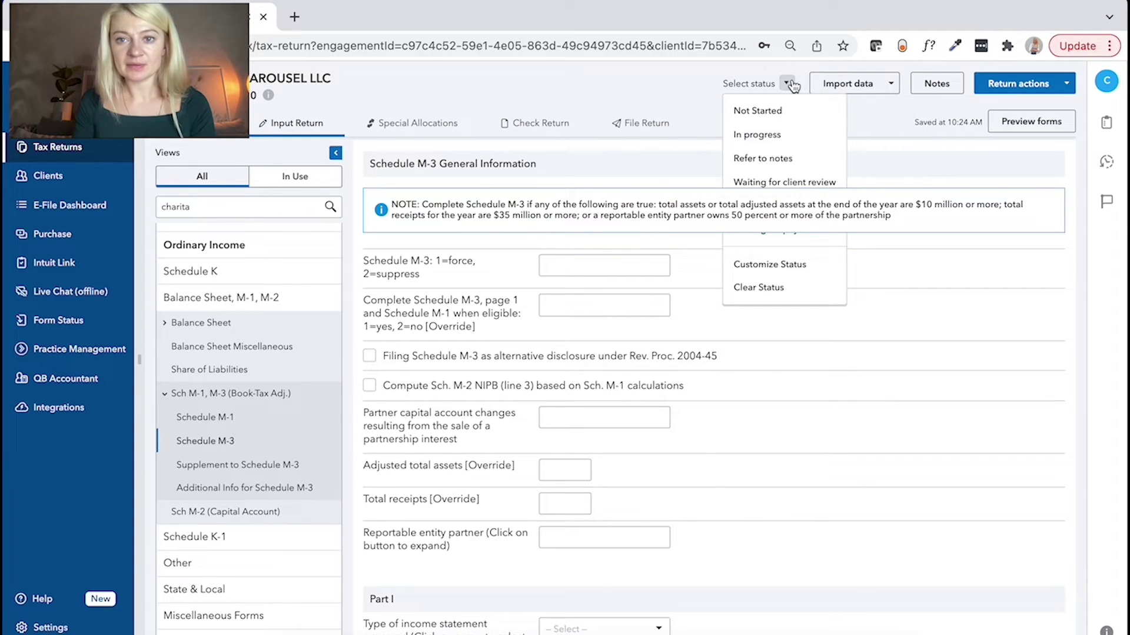
left_click(858, 83)
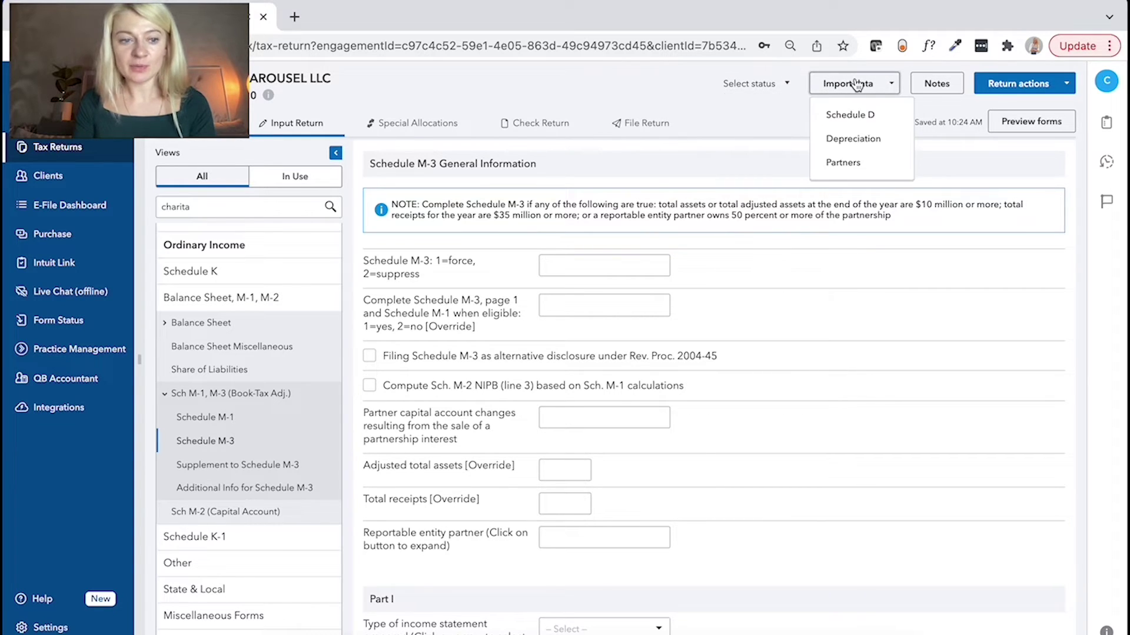
left_click(91, 377)
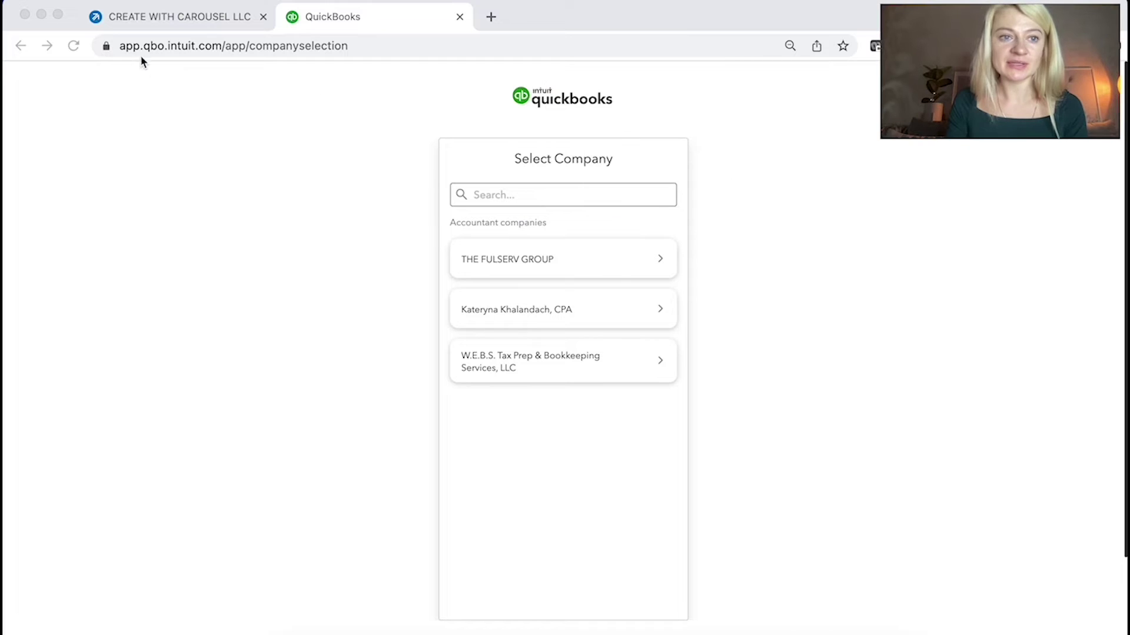
left_click(116, 18)
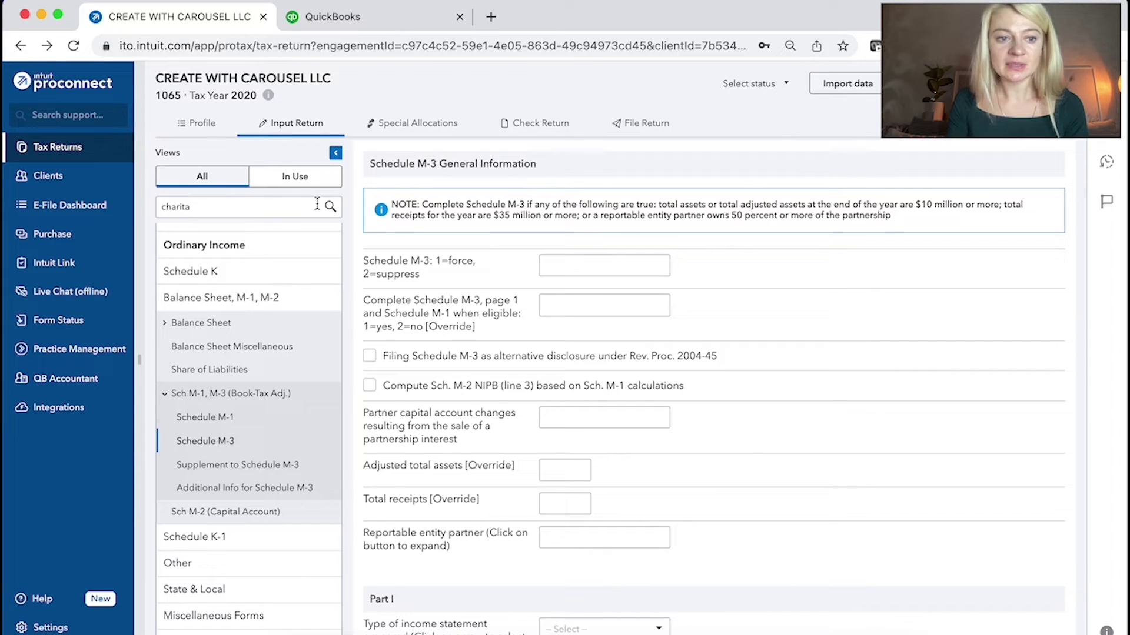
Step: Expand Ordinary Income, glance at the Import data choices, and open the Special Allocations tab
mouse_move(510, 258)
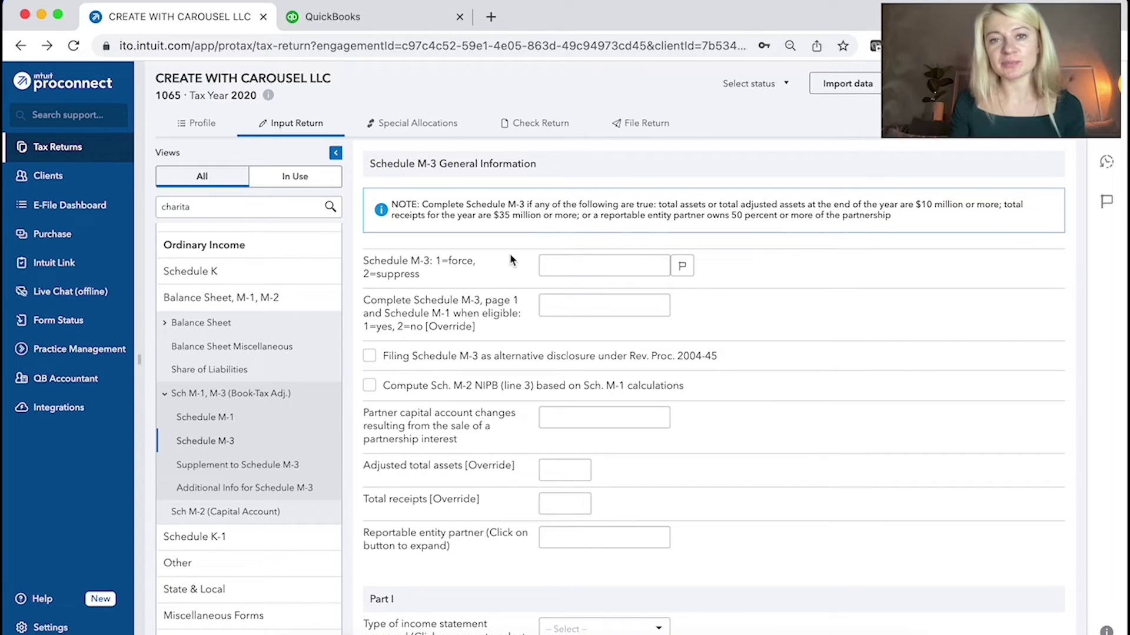
left_click(247, 244)
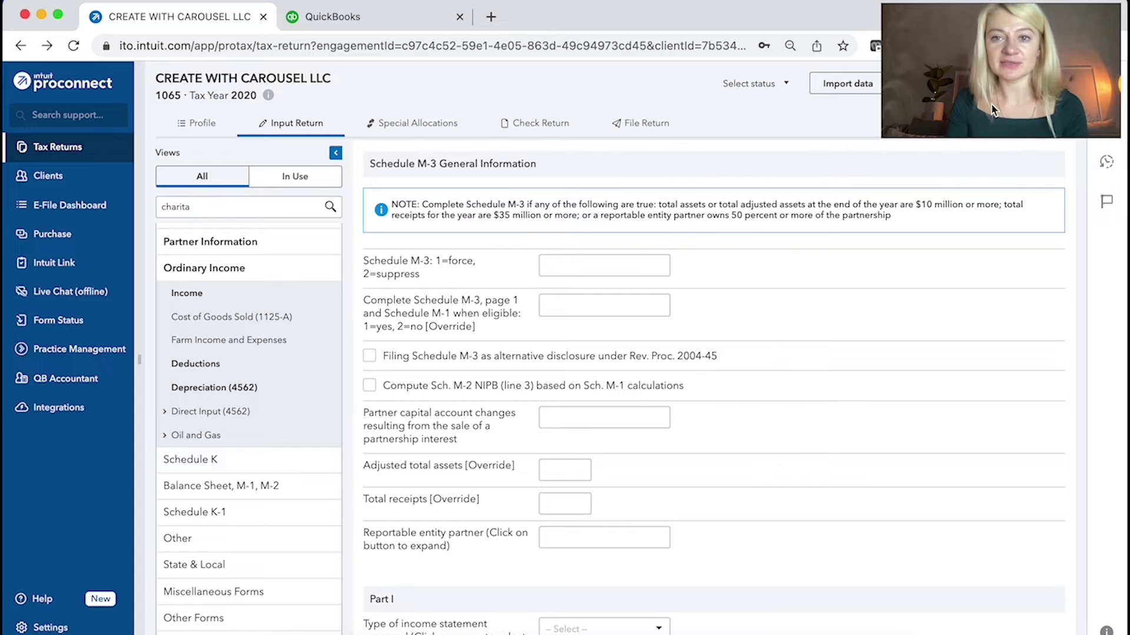
left_click_drag(991, 104, 438, 161)
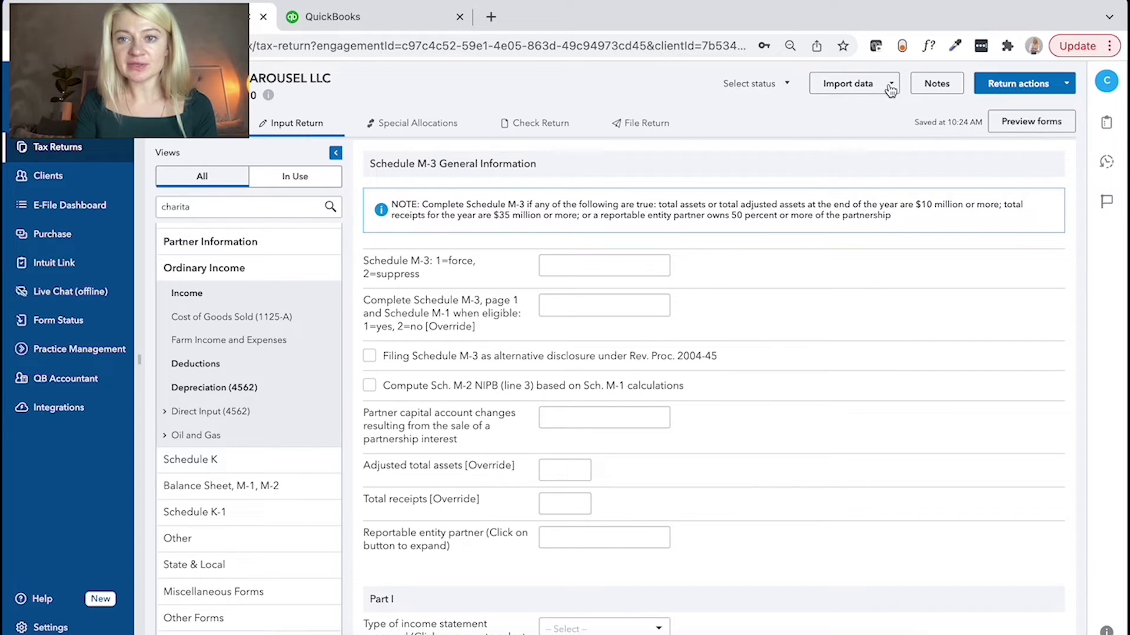
left_click(890, 86)
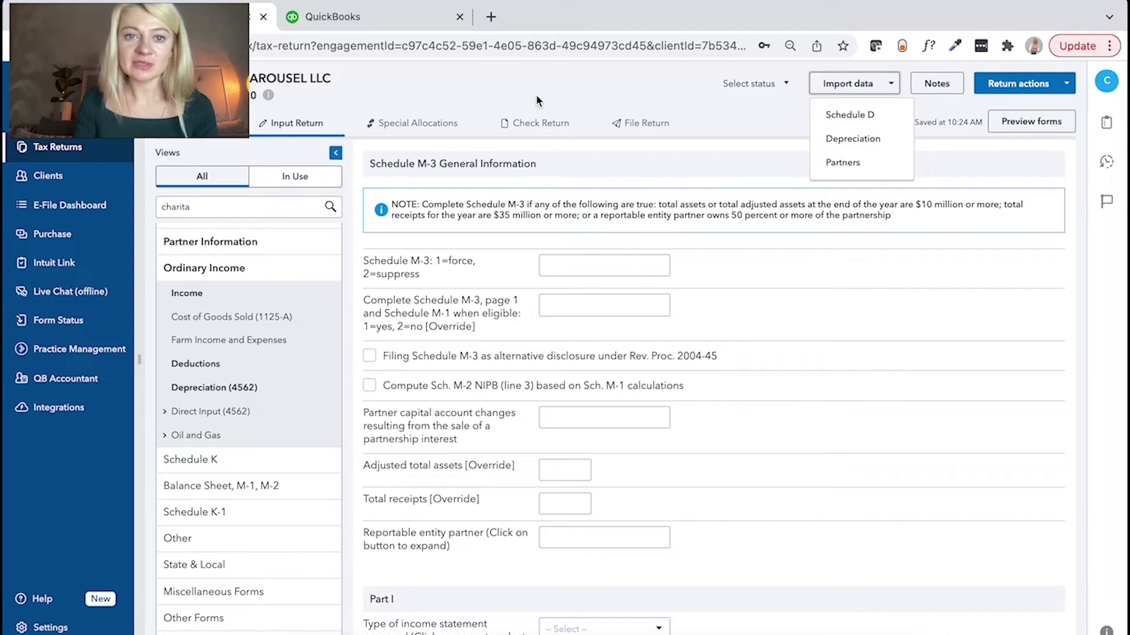
left_click(460, 94)
left_click(408, 129)
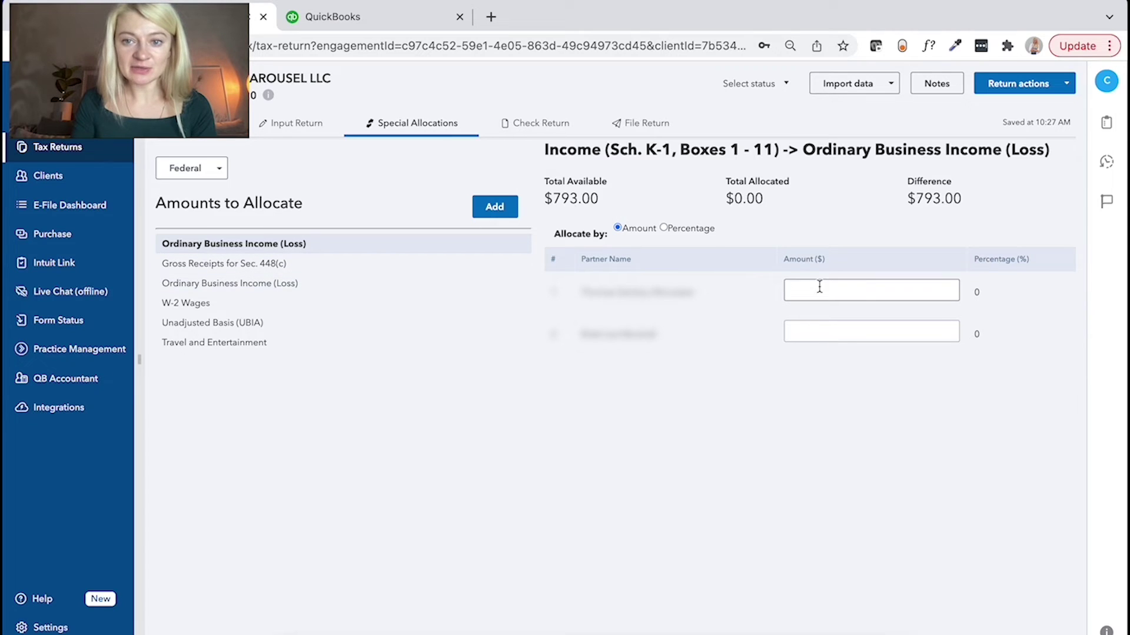
Step: Try a 1000 allocation for the first partner, clear it, and open Check Return
left_click(841, 287)
type("1000")
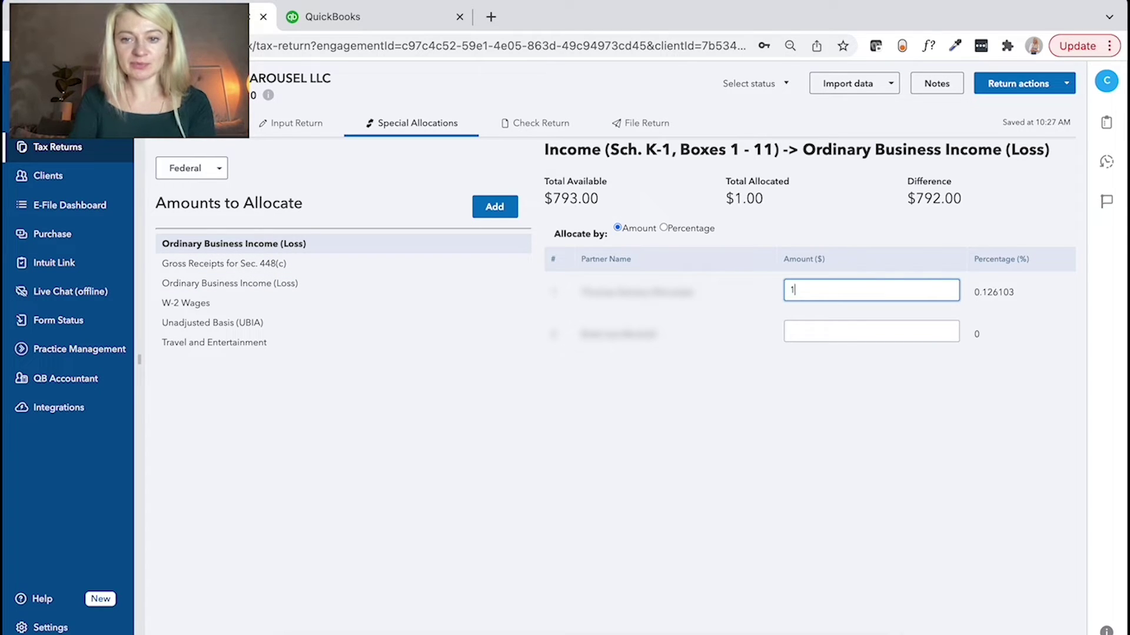
key("BackSpace")
key("BackSpace")
key("BackSpace")
key("BackSpace")
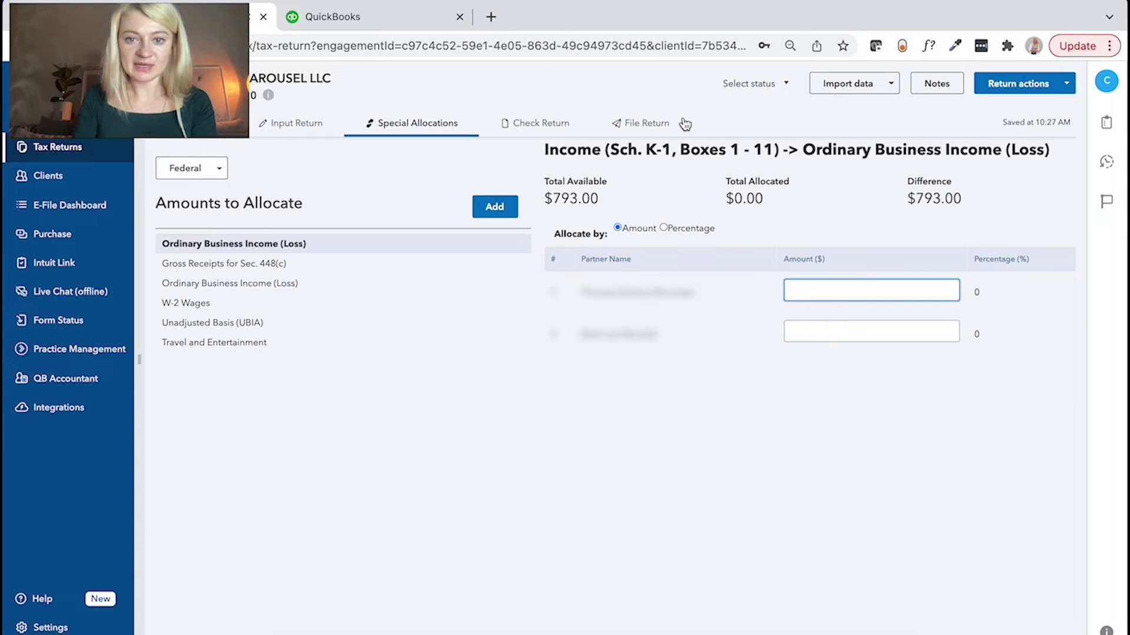
left_click_drag(188, 73, 1049, 128)
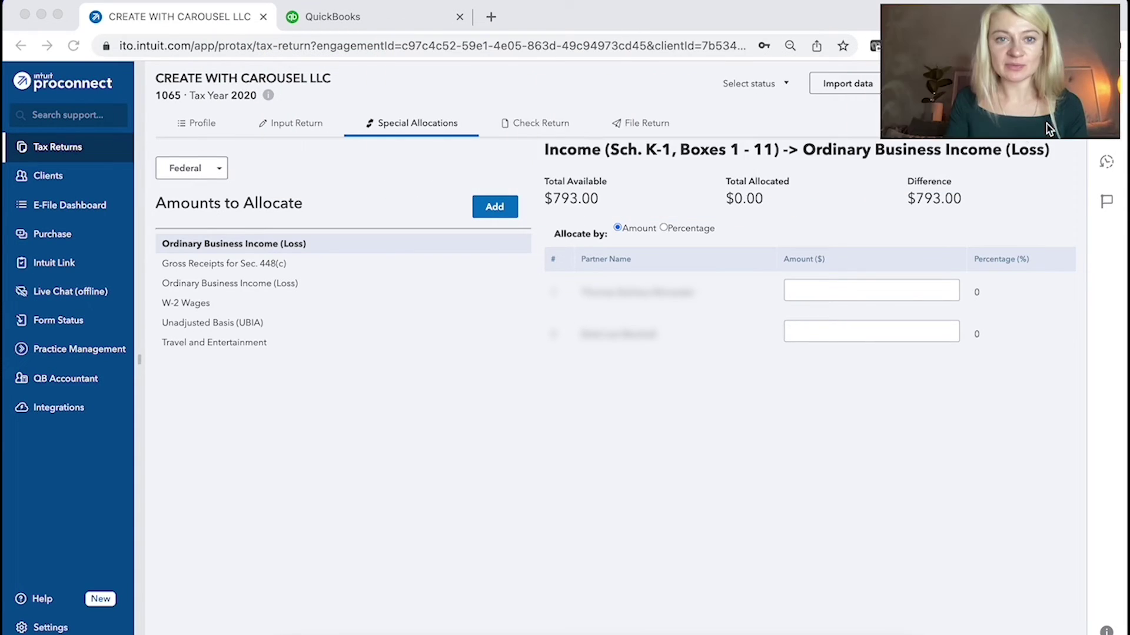
left_click(541, 127)
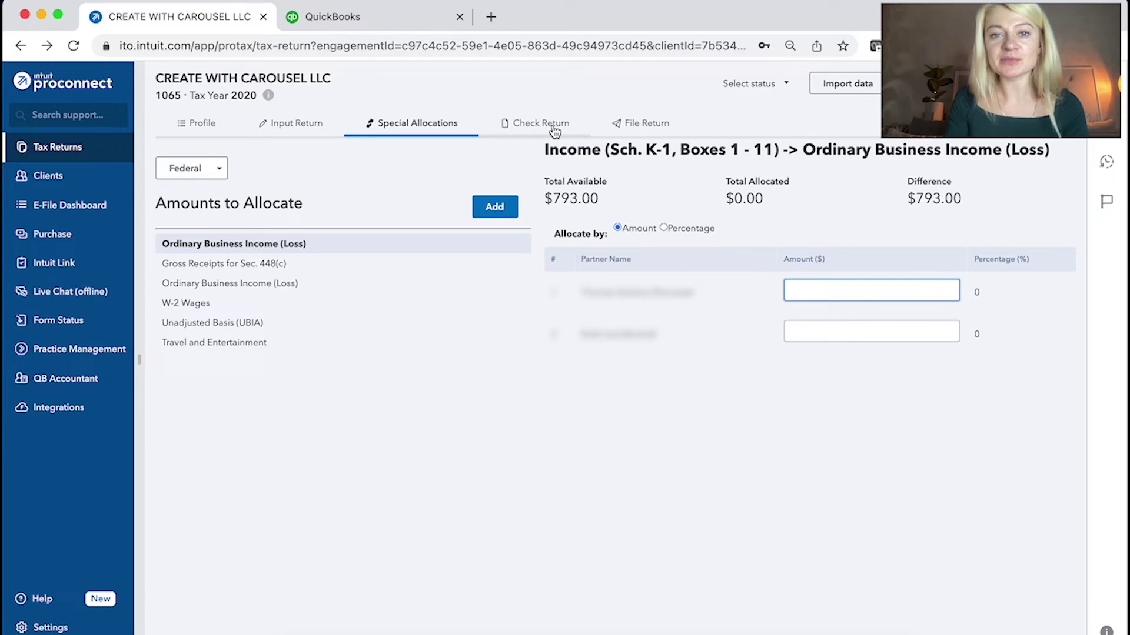
left_click(553, 130)
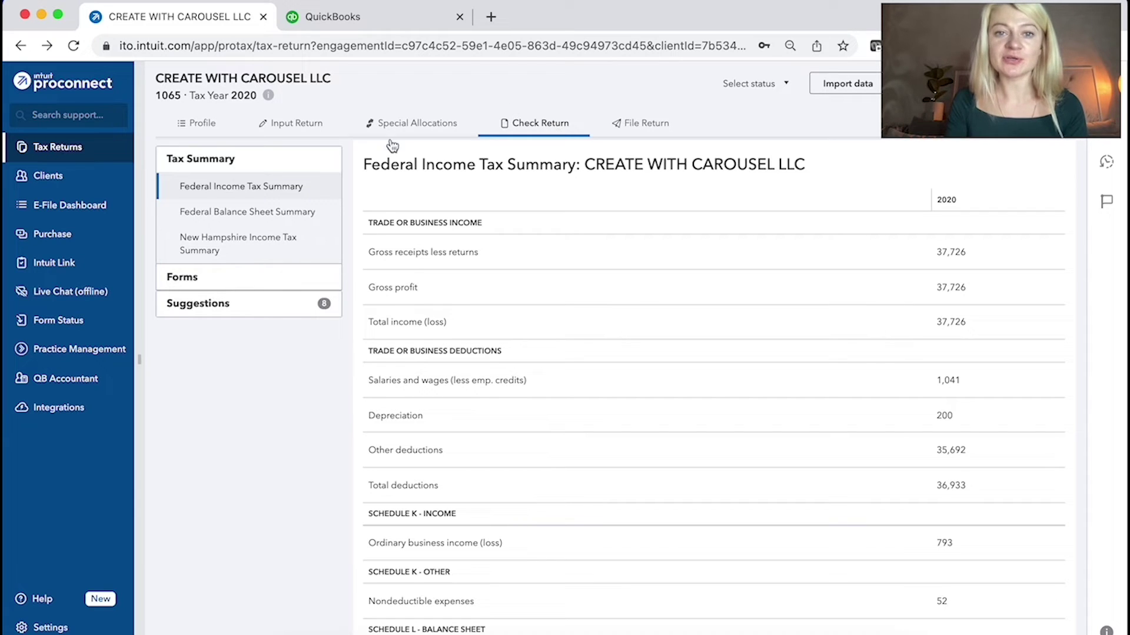
Step: Expand Forms and preview the Letter (US Standard) and Form 1065
left_click(182, 278)
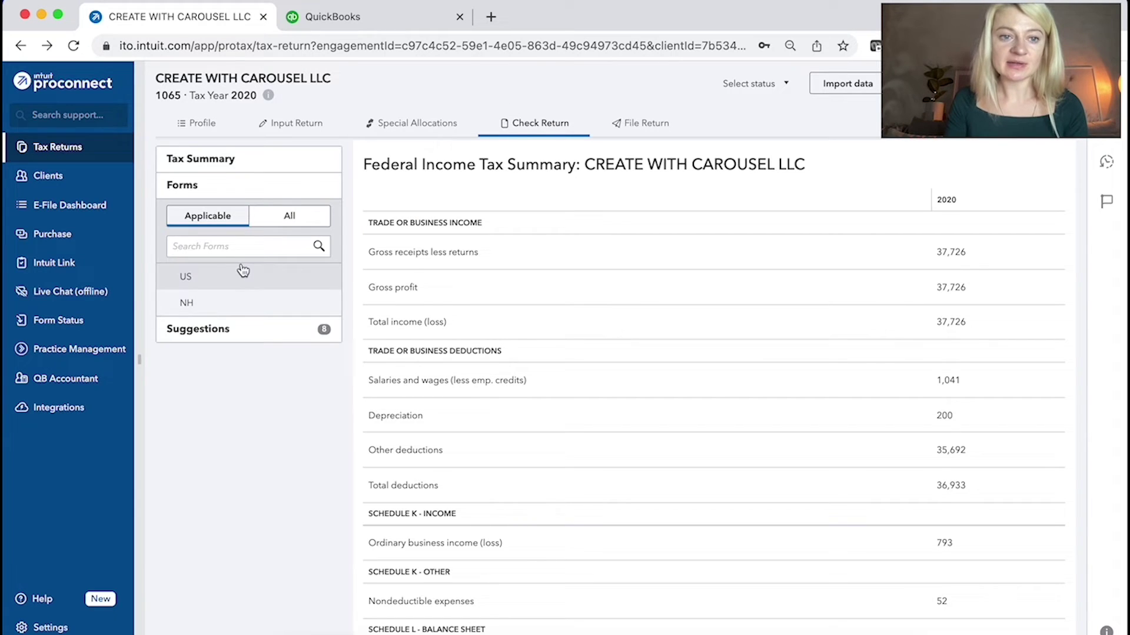
left_click(241, 302)
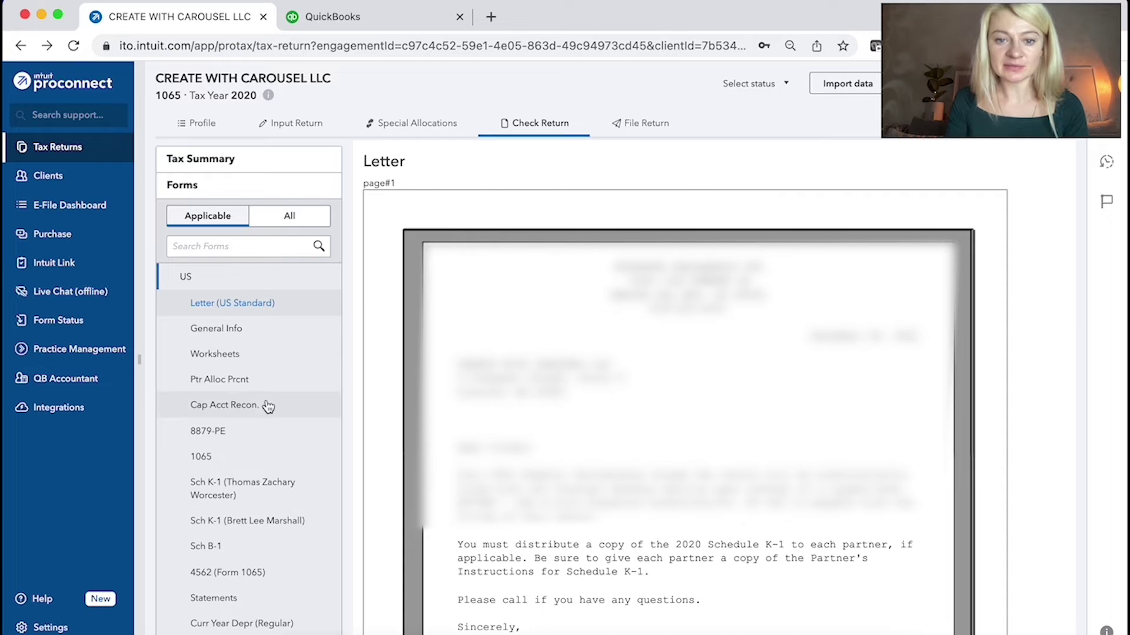
left_click(243, 458)
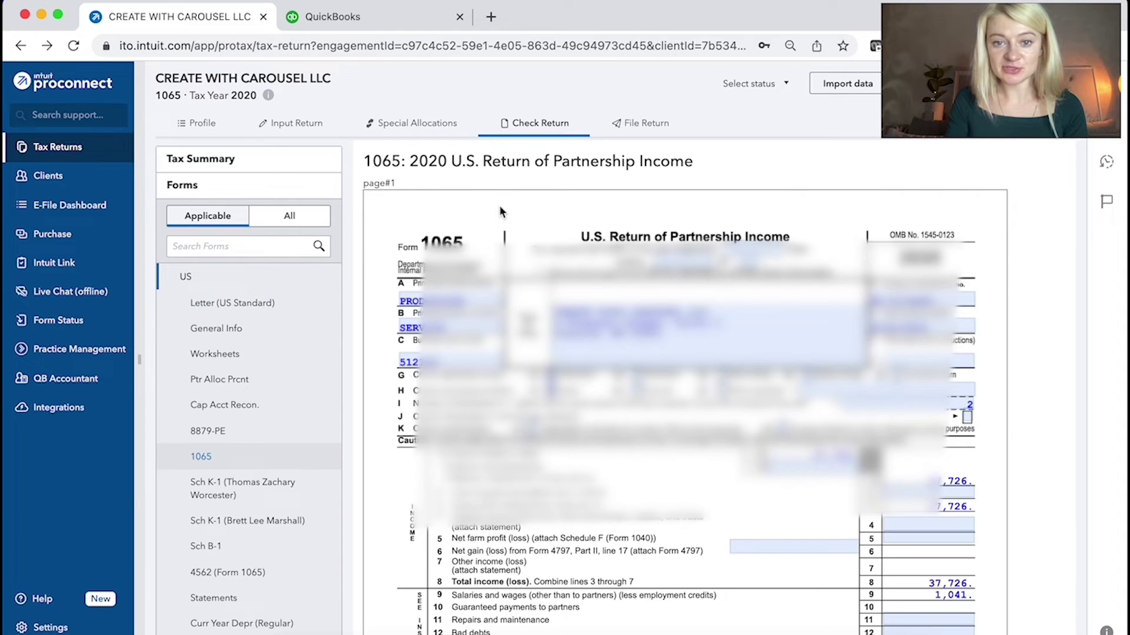
left_click(299, 125)
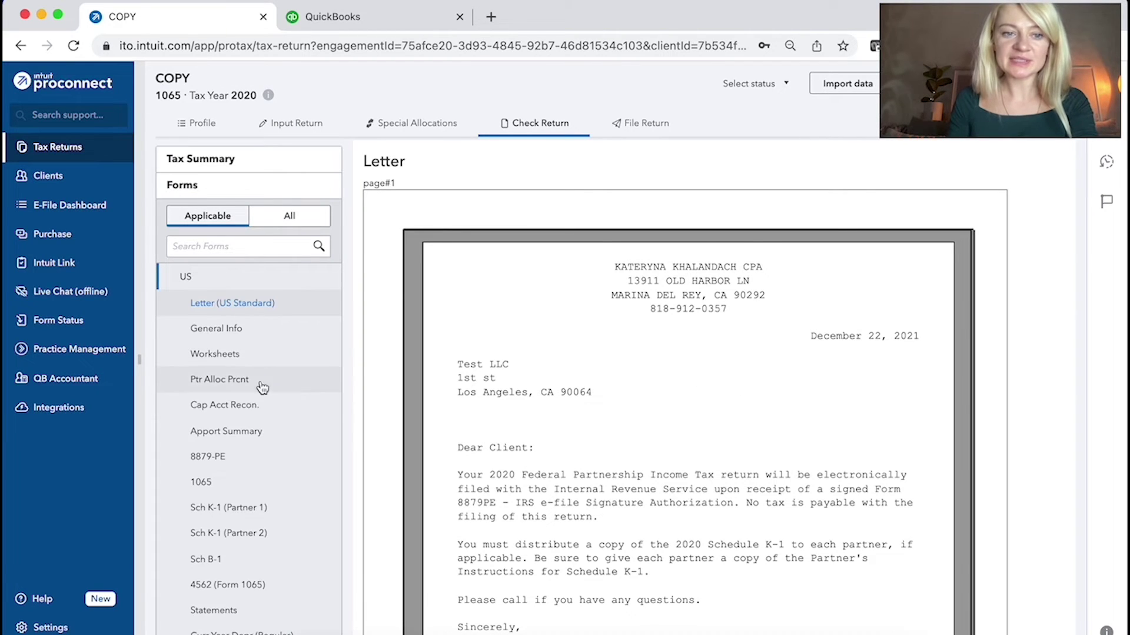
Step: Preview the capital account reconciliation, Schedule B-1 and Form 1065 page 1 with All forms shown
left_click(258, 405)
left_click(250, 277)
left_click(281, 217)
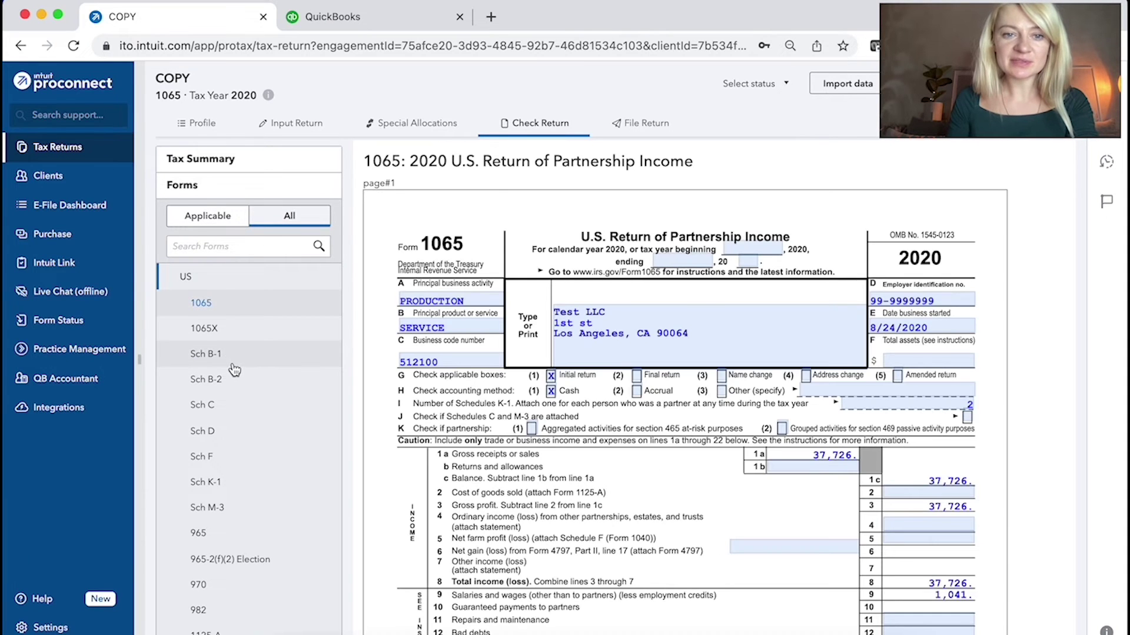
left_click(234, 355)
left_click(431, 296)
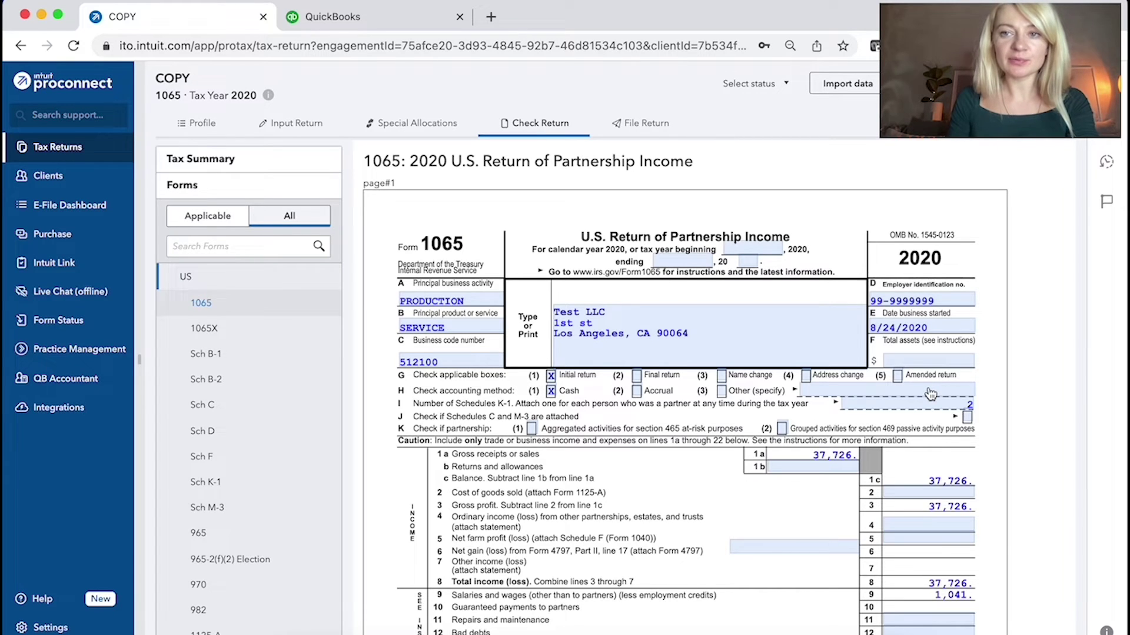
left_click(930, 393)
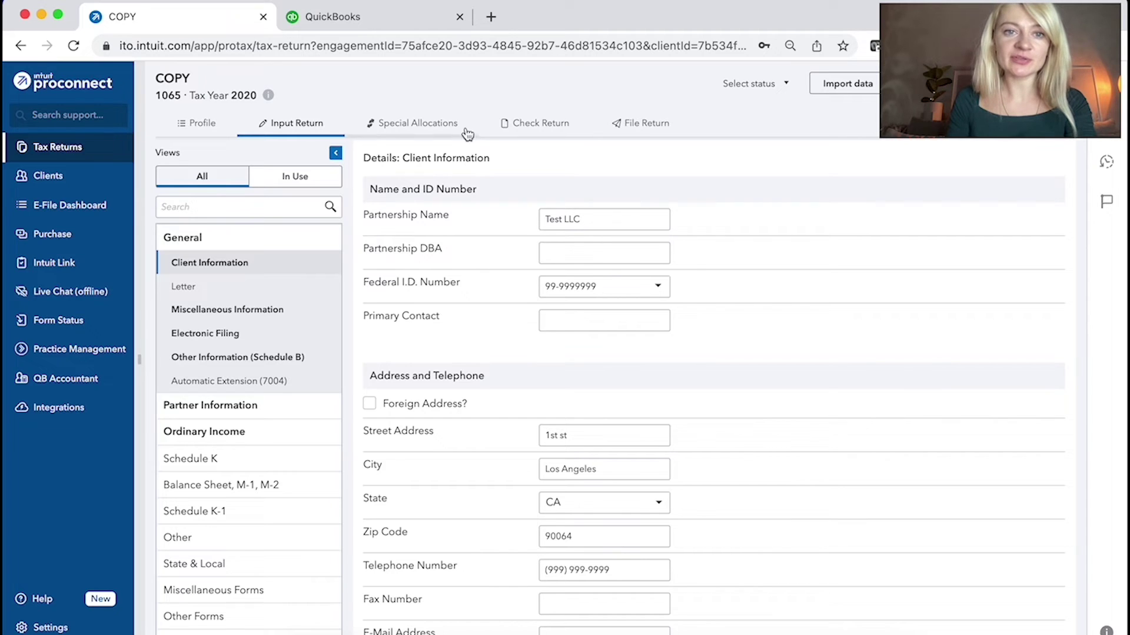
left_click(525, 125)
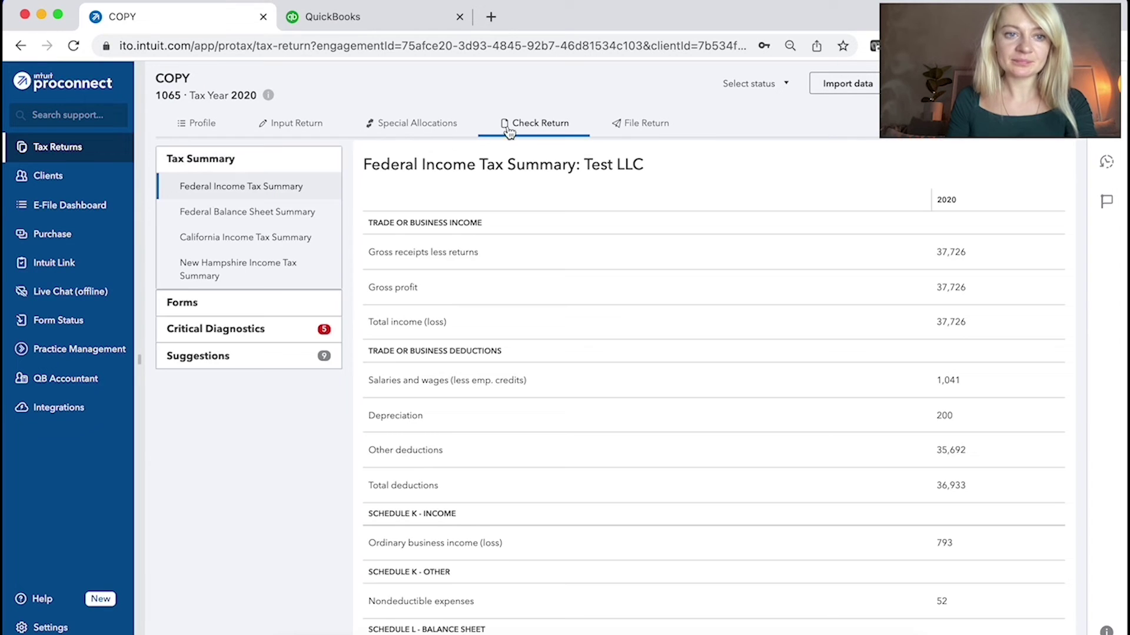
Step: List the five critical diagnostics and nine suggestions, then ignore the Schedule B Question 18a suggestion
left_click(190, 306)
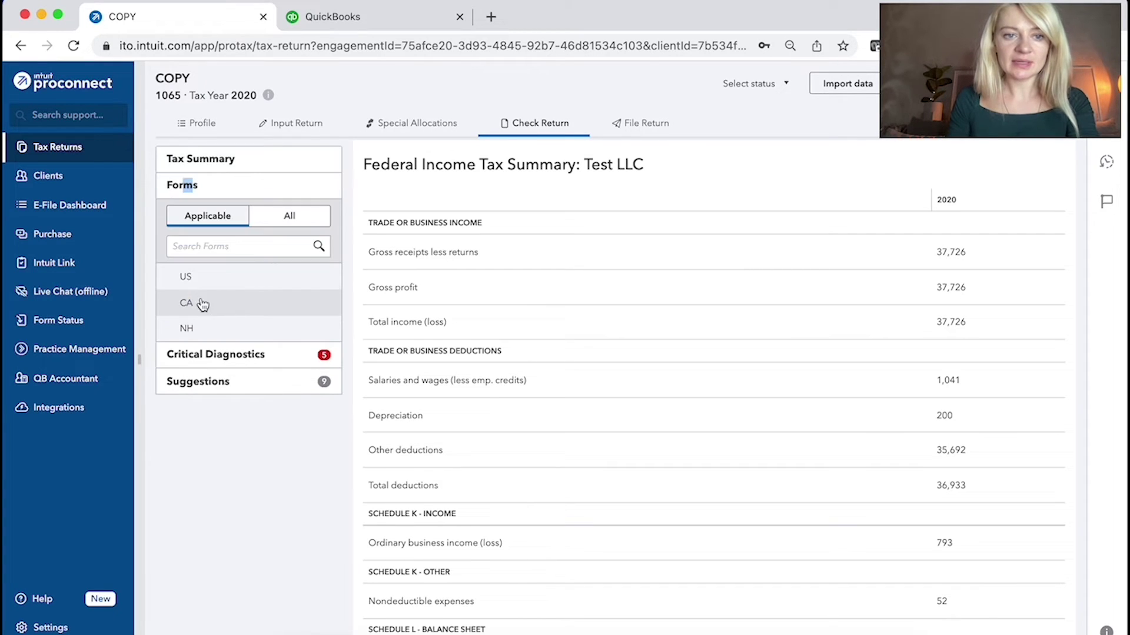
left_click(239, 276)
left_click(236, 277)
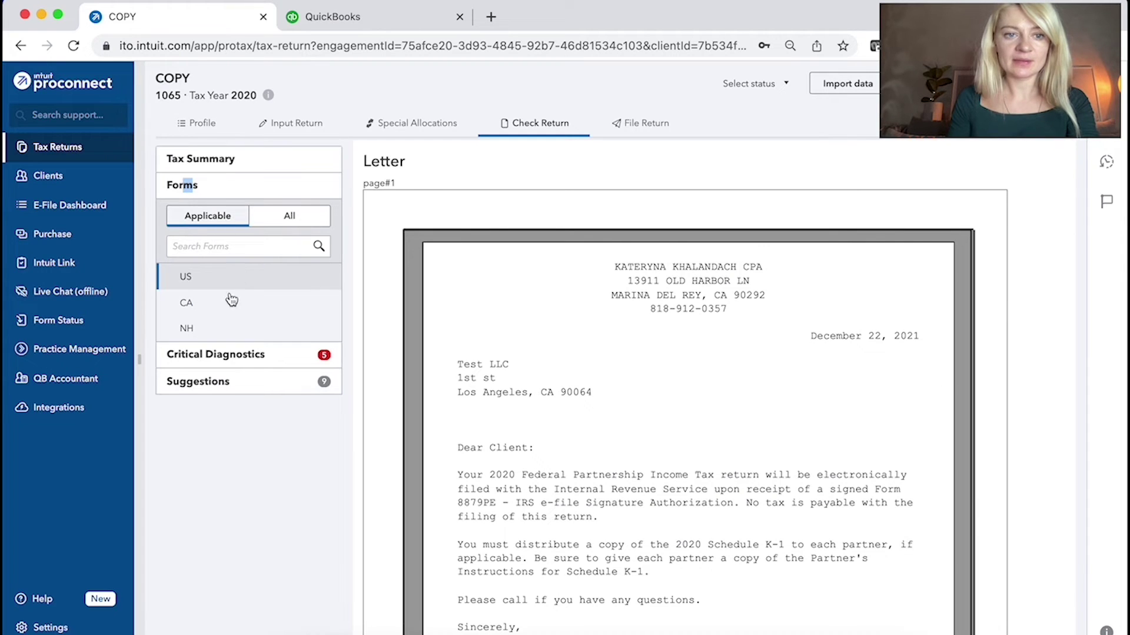
left_click(226, 365)
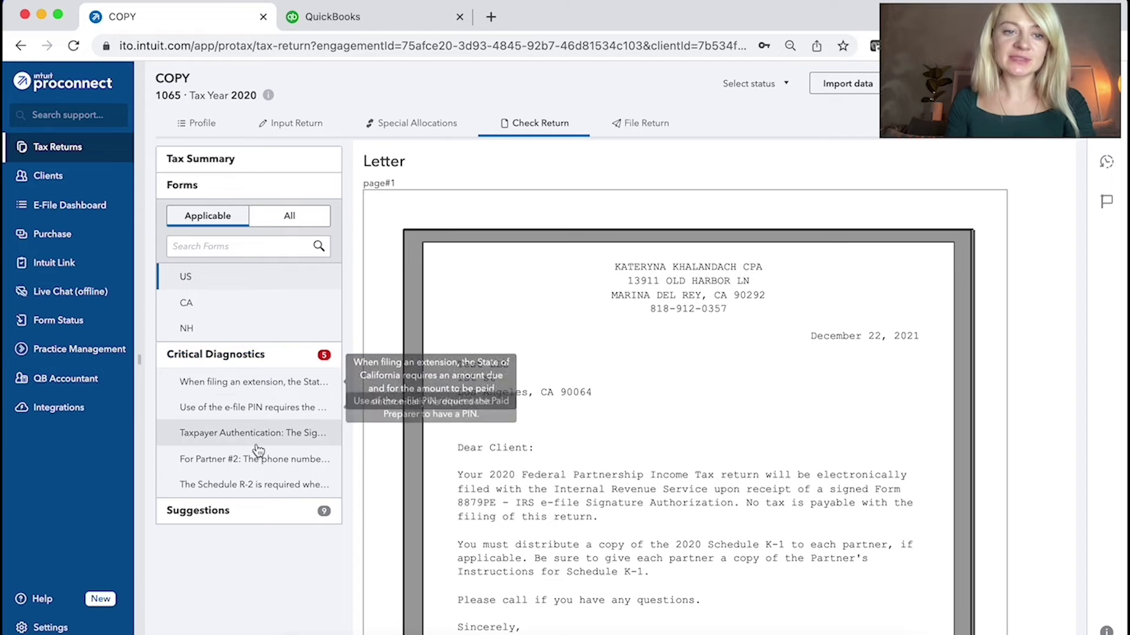
left_click(220, 510)
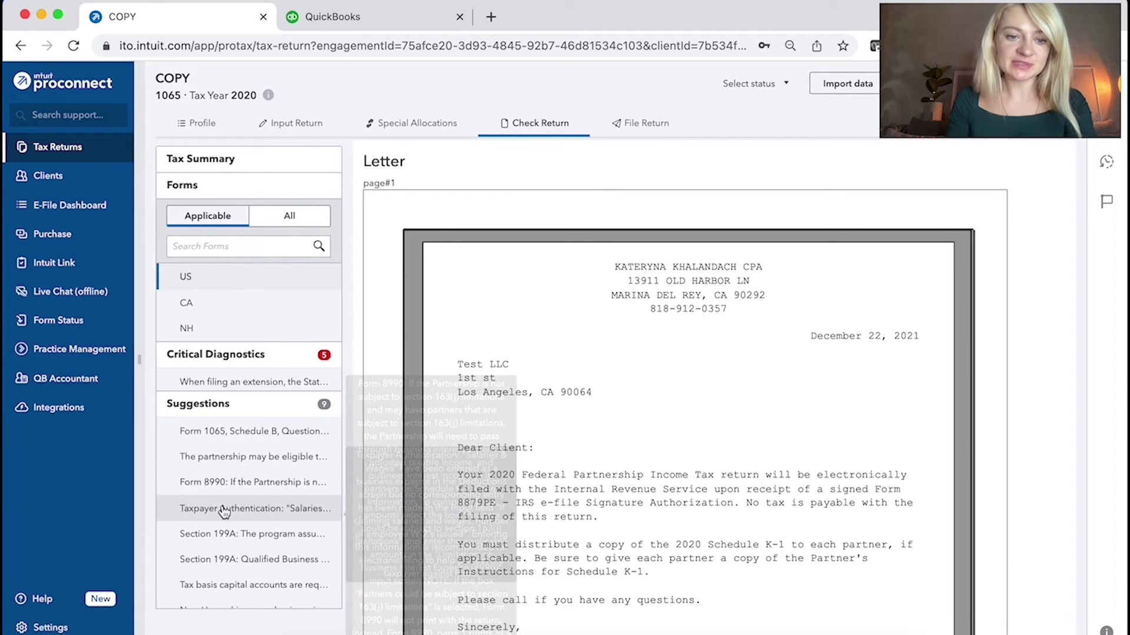
left_click(289, 406)
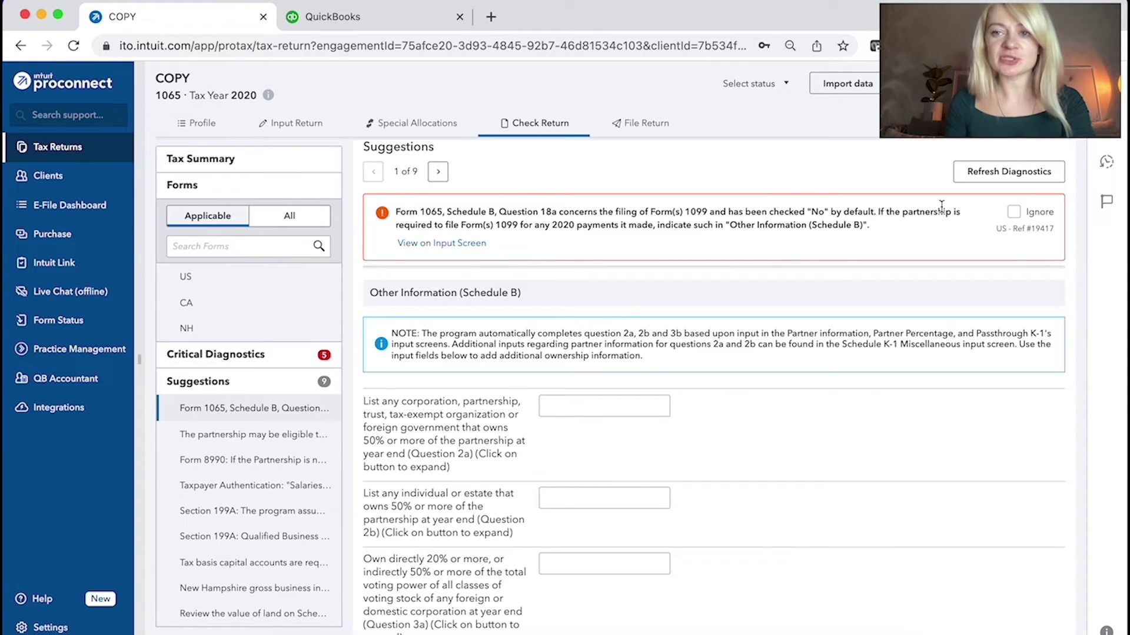
left_click(1011, 213)
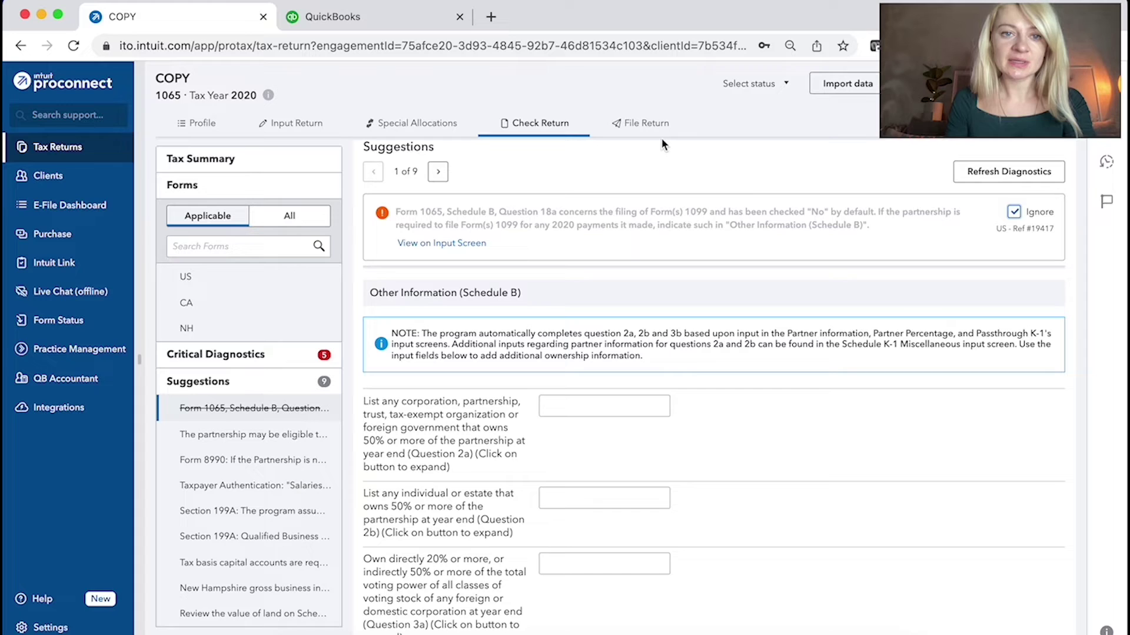
Step: Step through E-File Extension, Amendment, Estimated Payment, PDF Attachments, eSignature and View/Print Return PDF pages
left_click(648, 131)
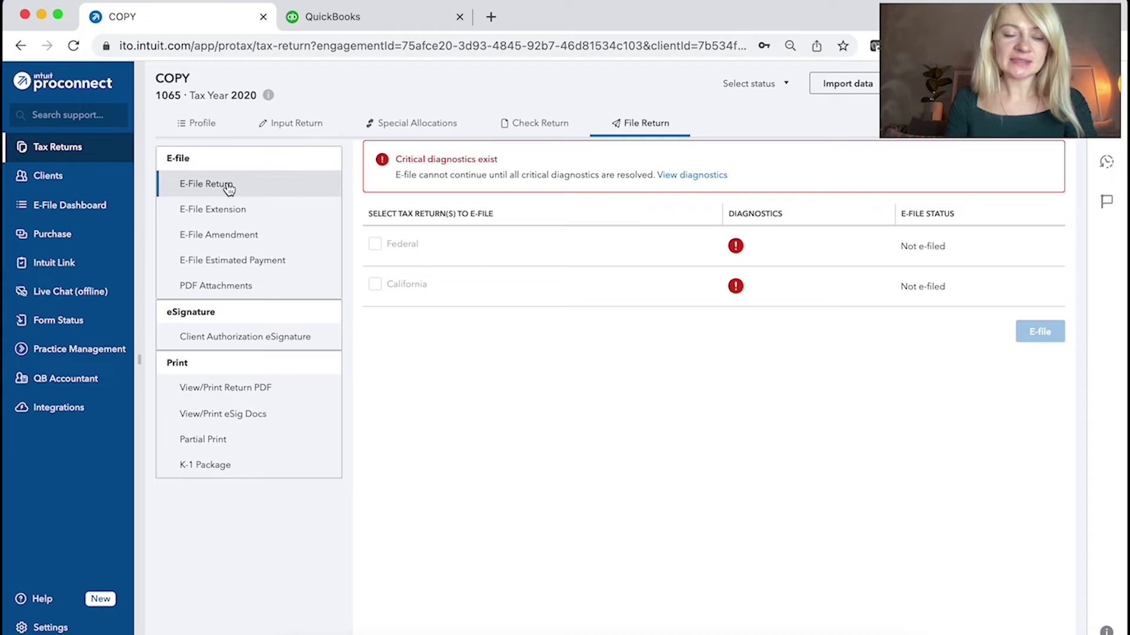
left_click(235, 210)
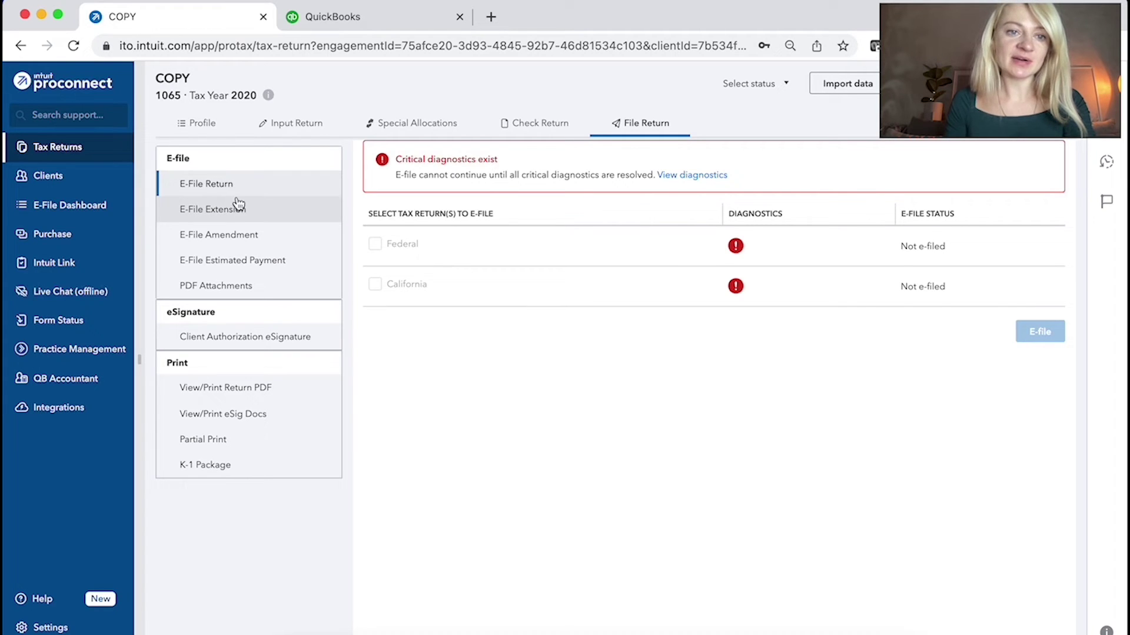
left_click(240, 230)
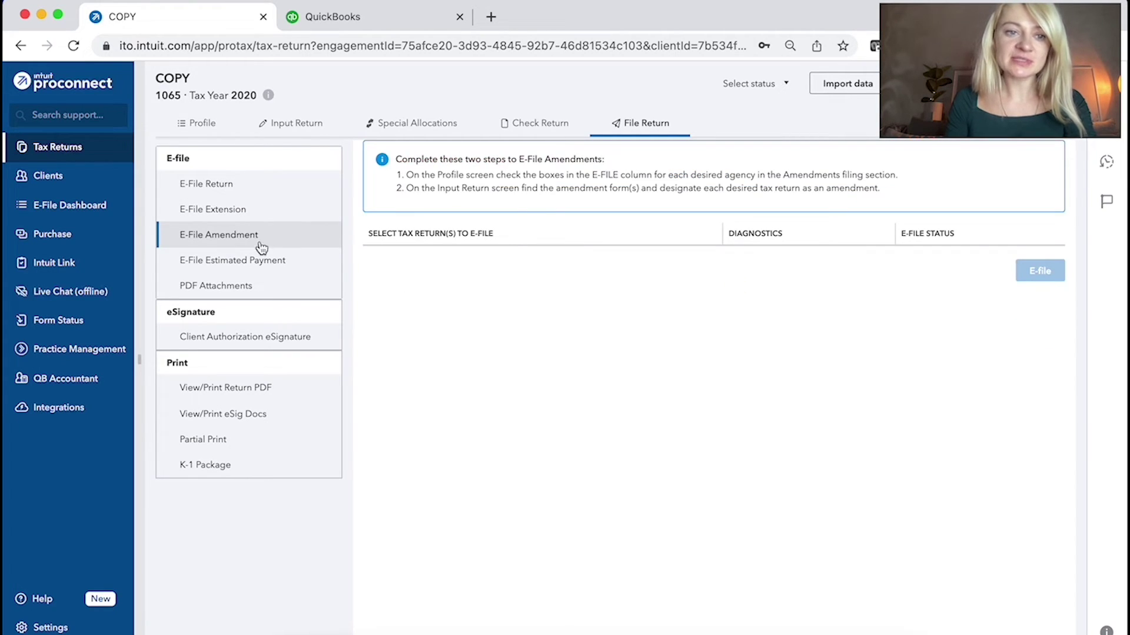
left_click(275, 261)
left_click(268, 285)
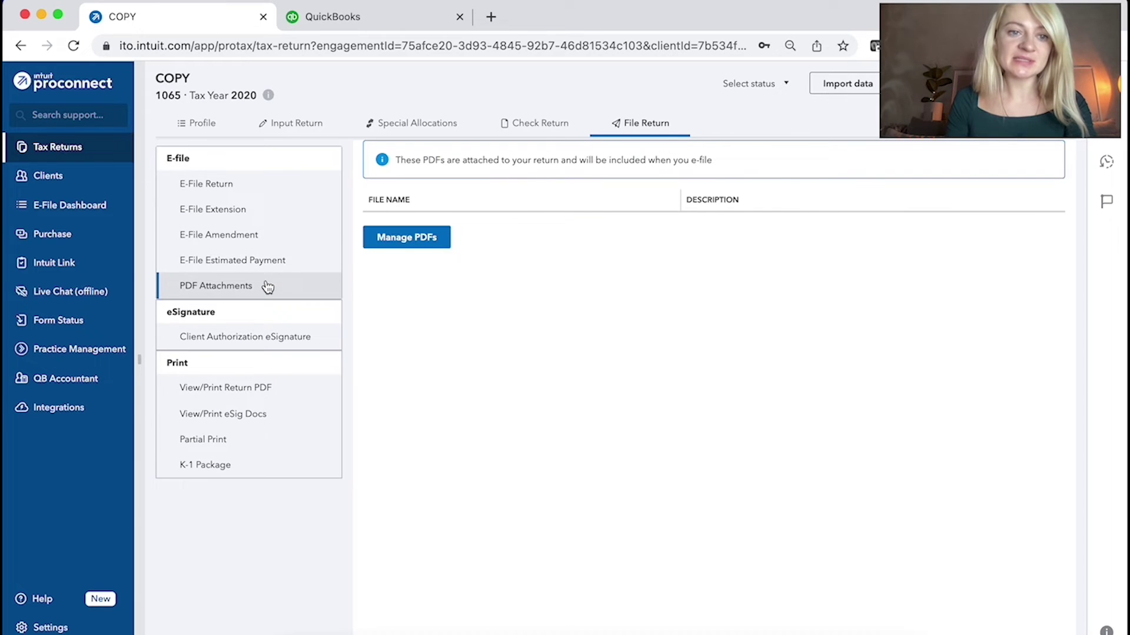
left_click(293, 337)
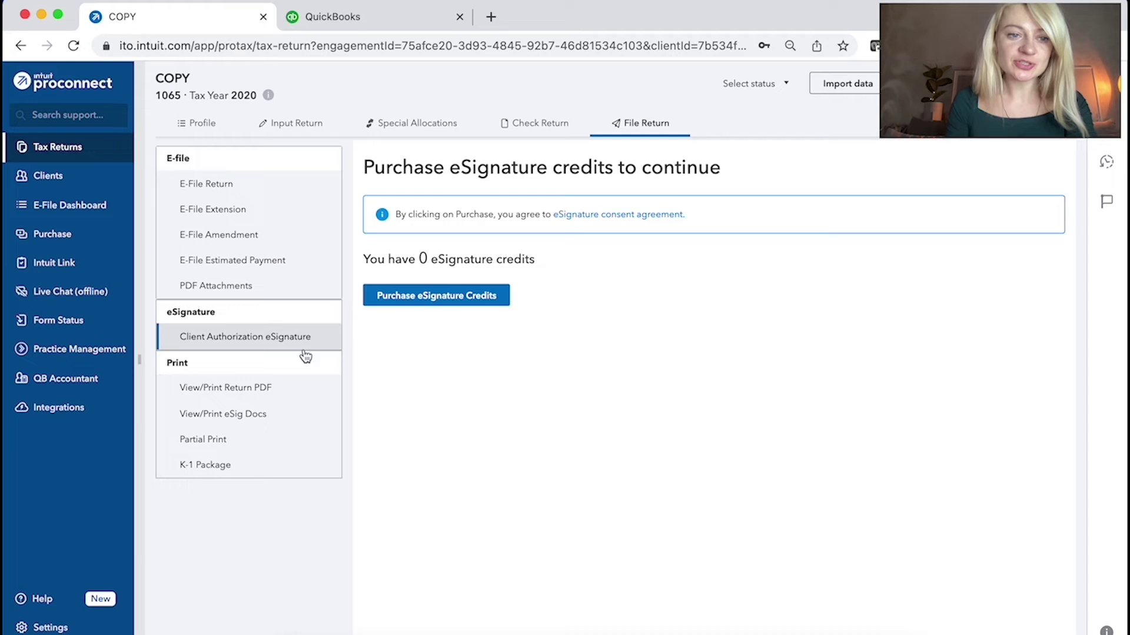
left_click(293, 389)
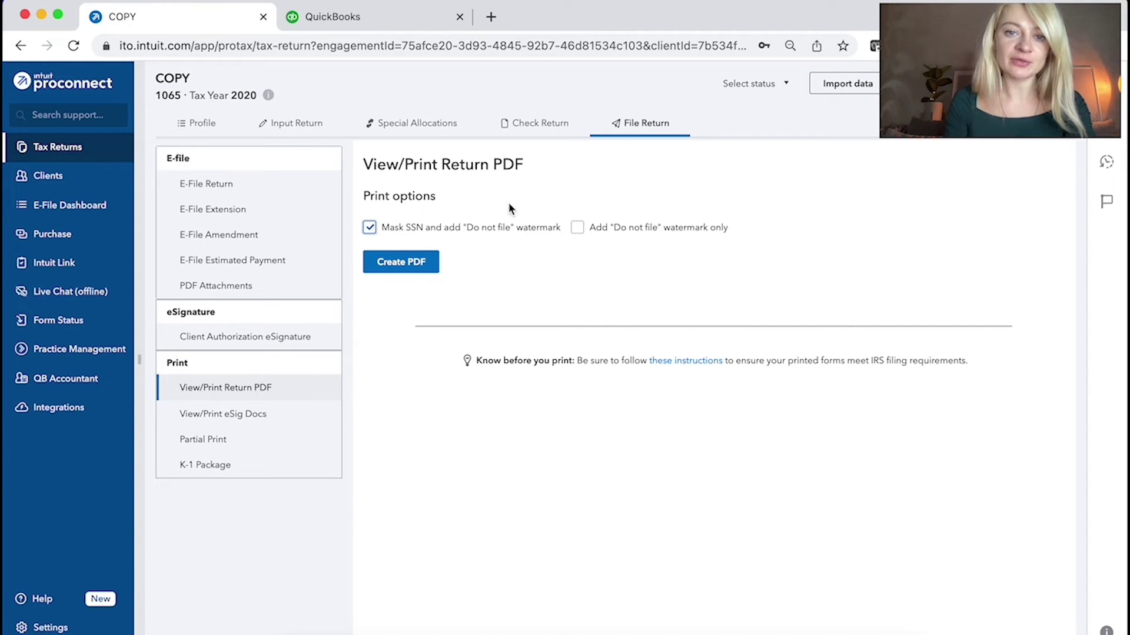
Step: View eSignature documents, tick Depr Sch-2021 under Partial Print, then open K-1 Package
left_click(266, 411)
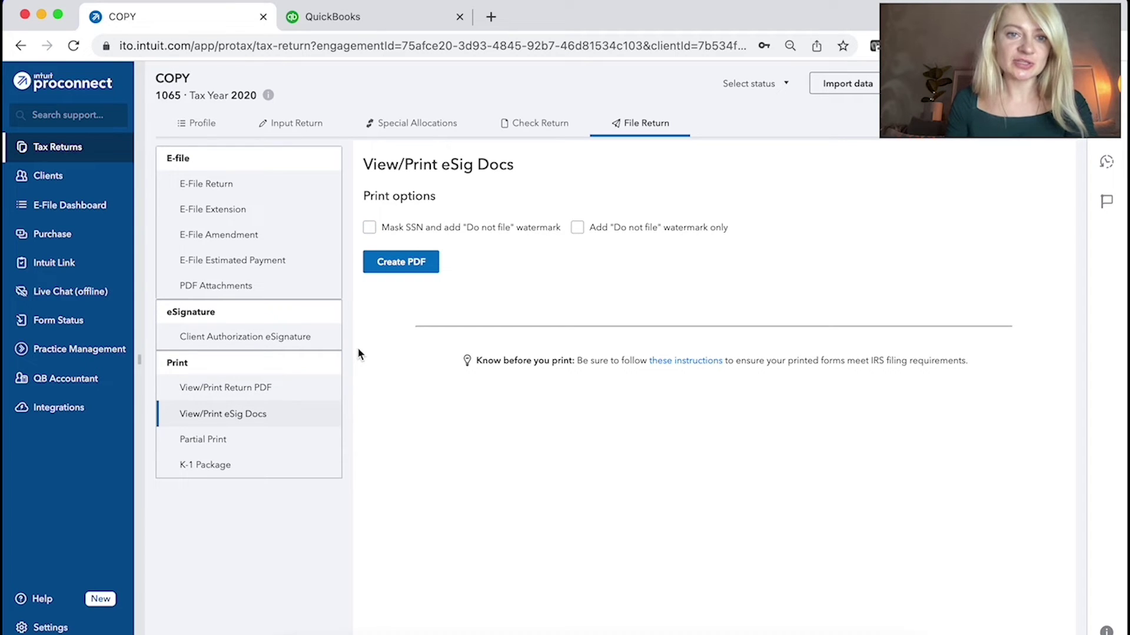
left_click(278, 444)
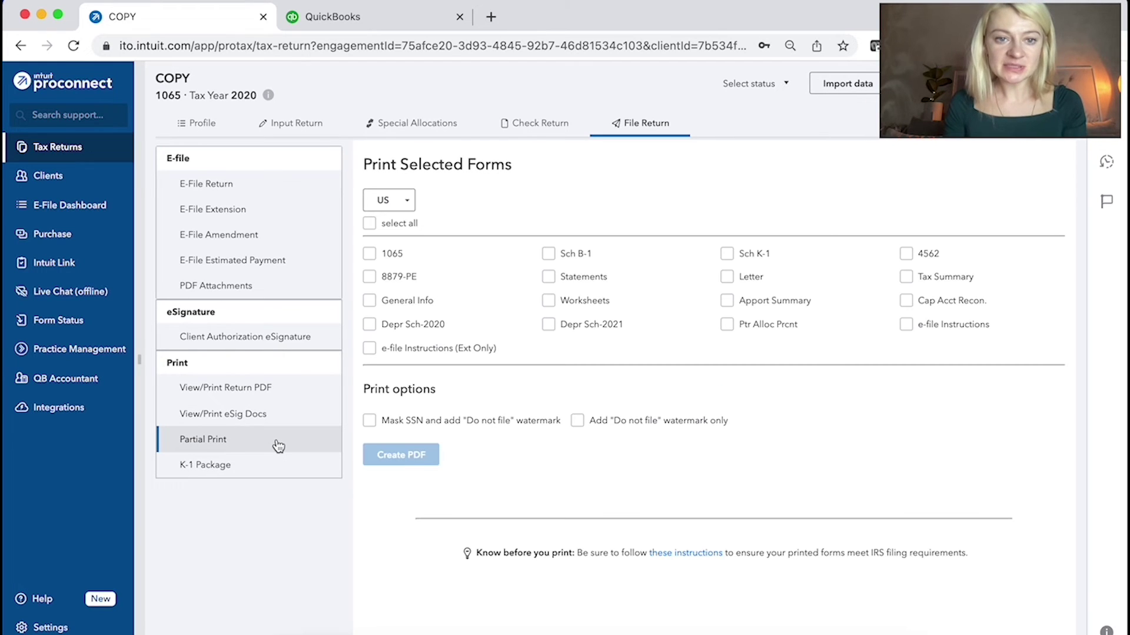
left_click(551, 329)
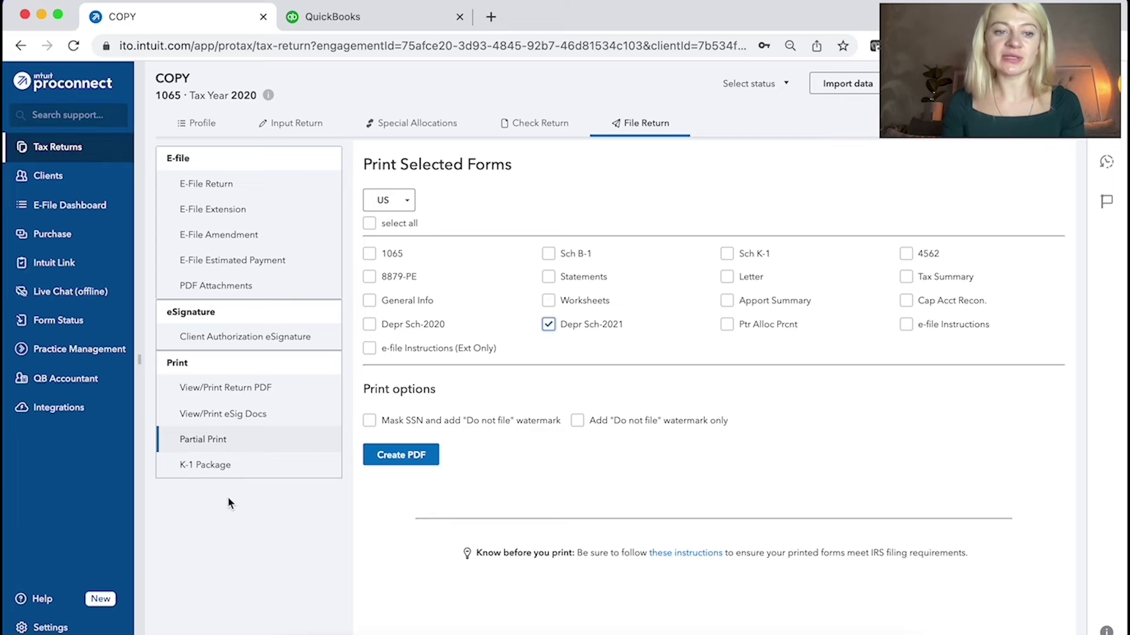
left_click(247, 465)
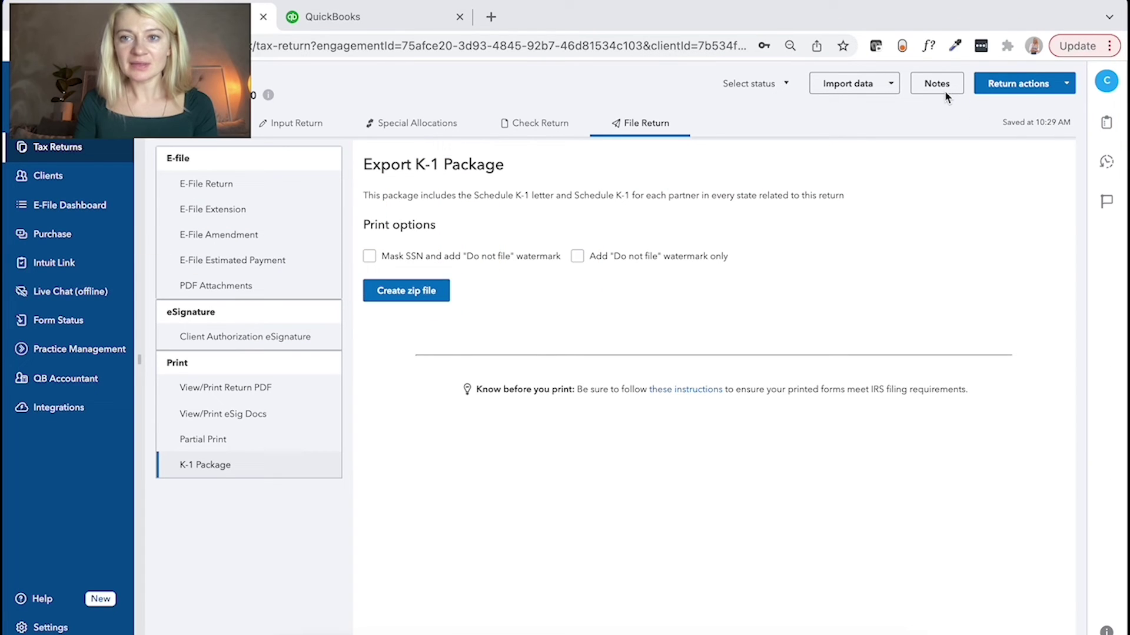
Step: Open and cancel the empty Notes, browse Import data and Return actions, then open Profile
left_click(947, 95)
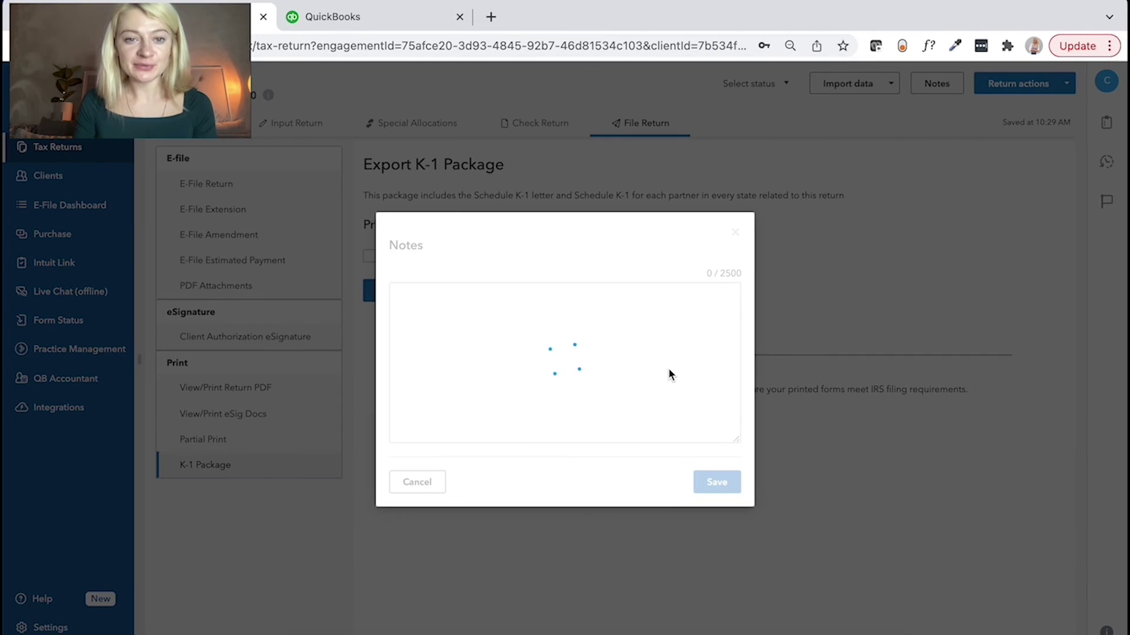
left_click(419, 484)
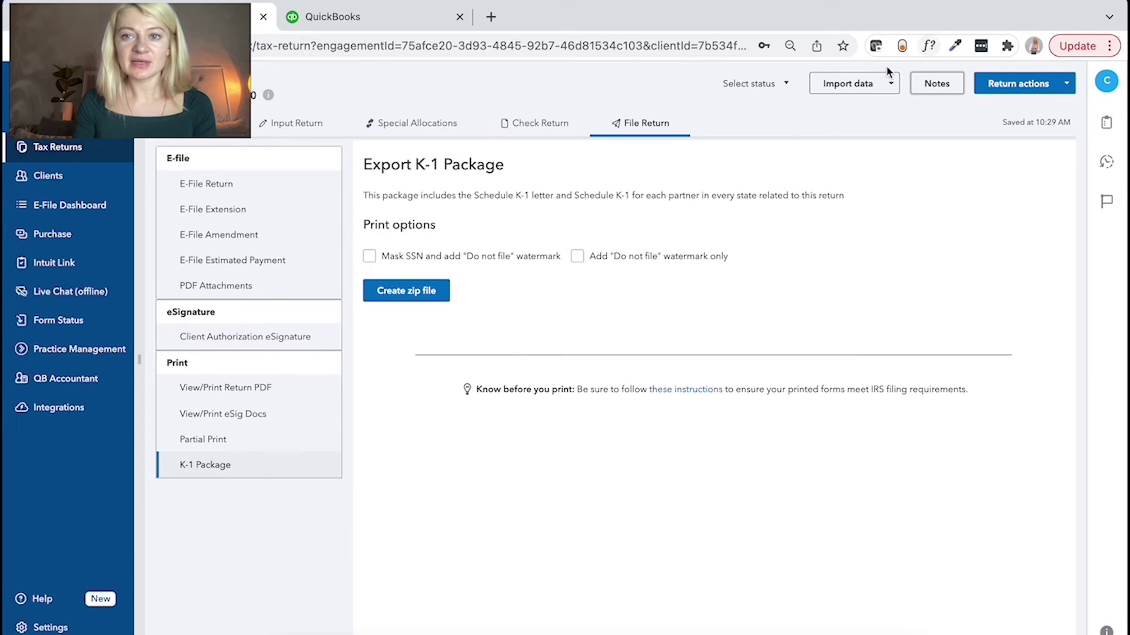
left_click(885, 86)
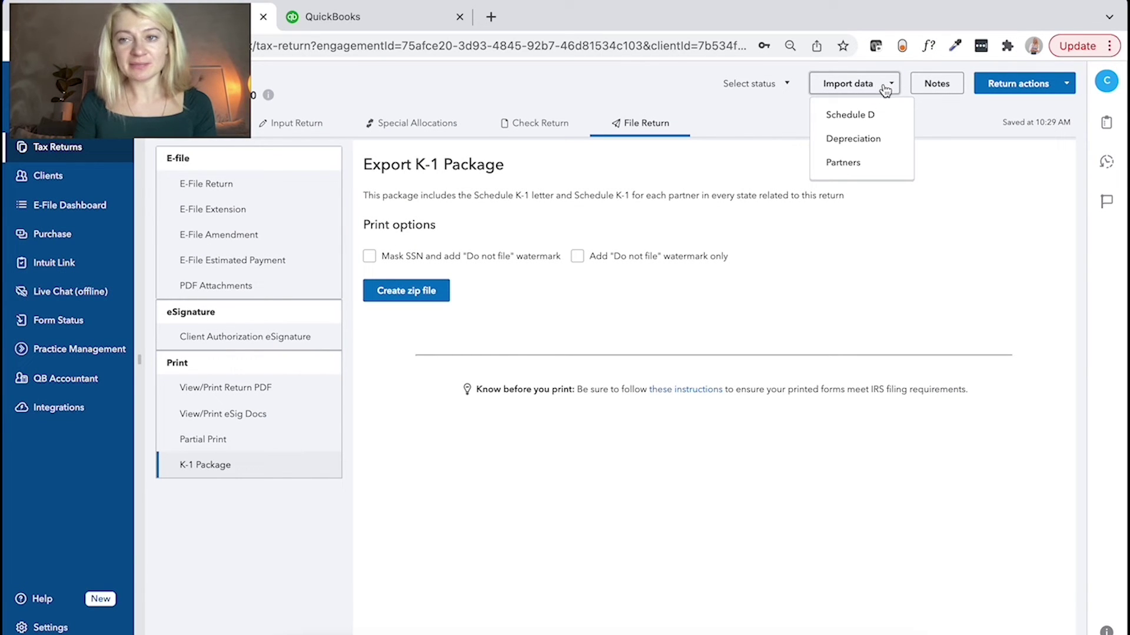
left_click(1038, 84)
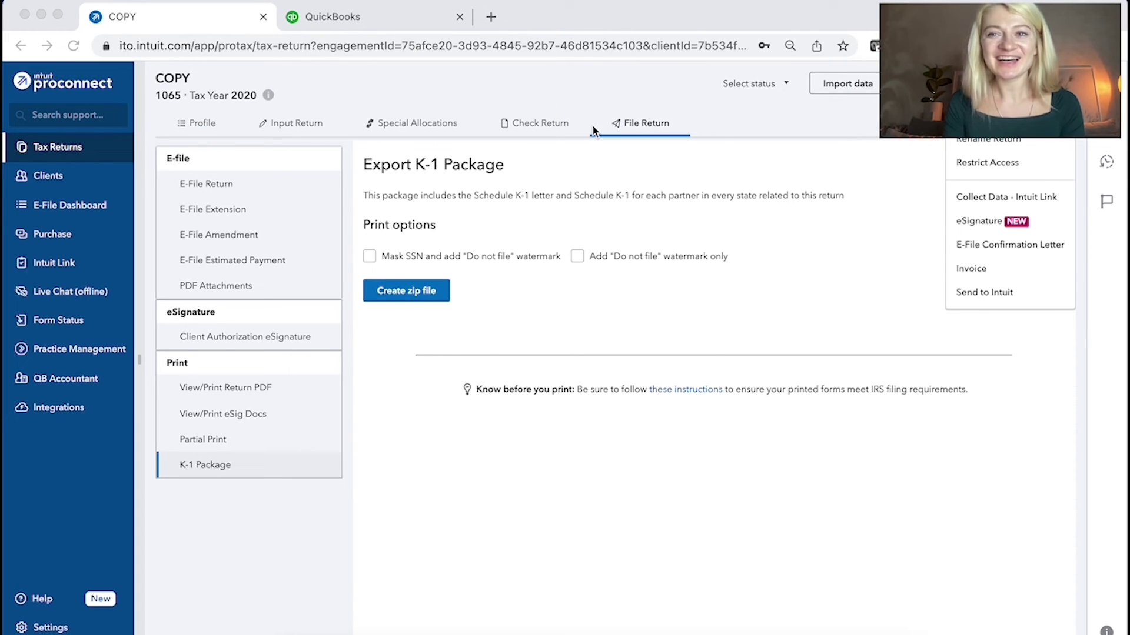
left_click(206, 126)
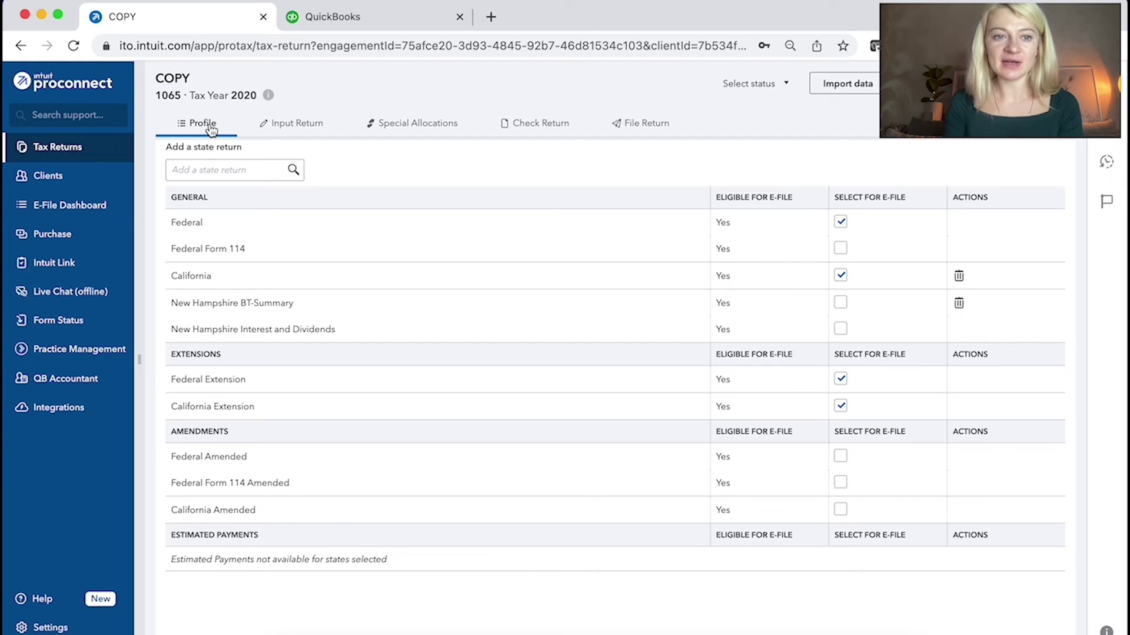
Step: Go to Input Return, browse the Integrations list, then return to the Client Information screen
left_click(325, 127)
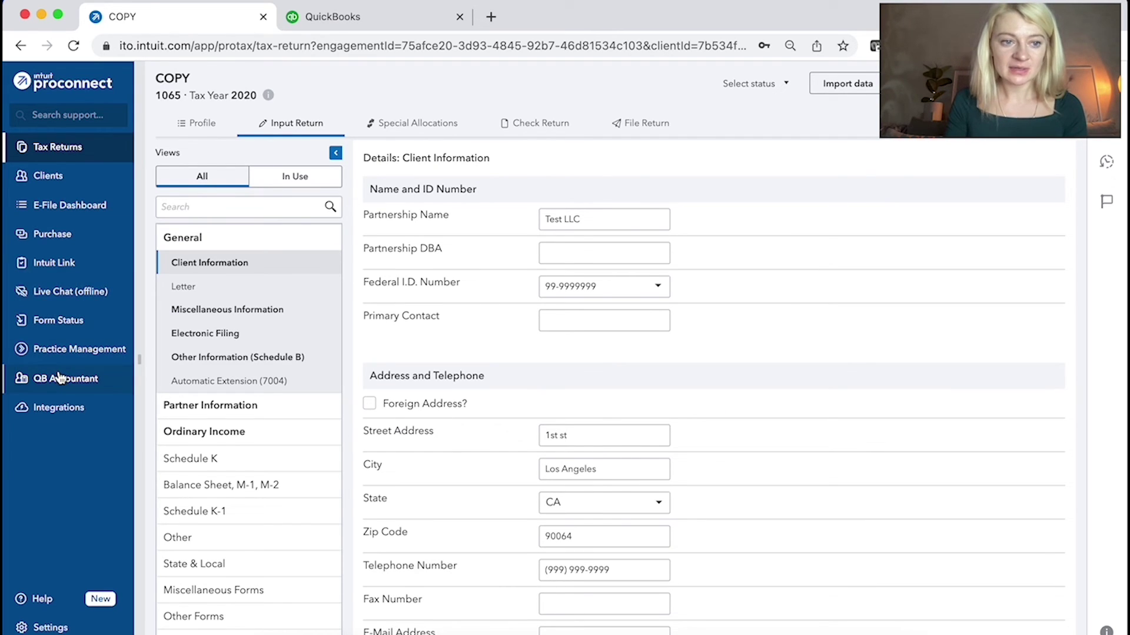
left_click(59, 407)
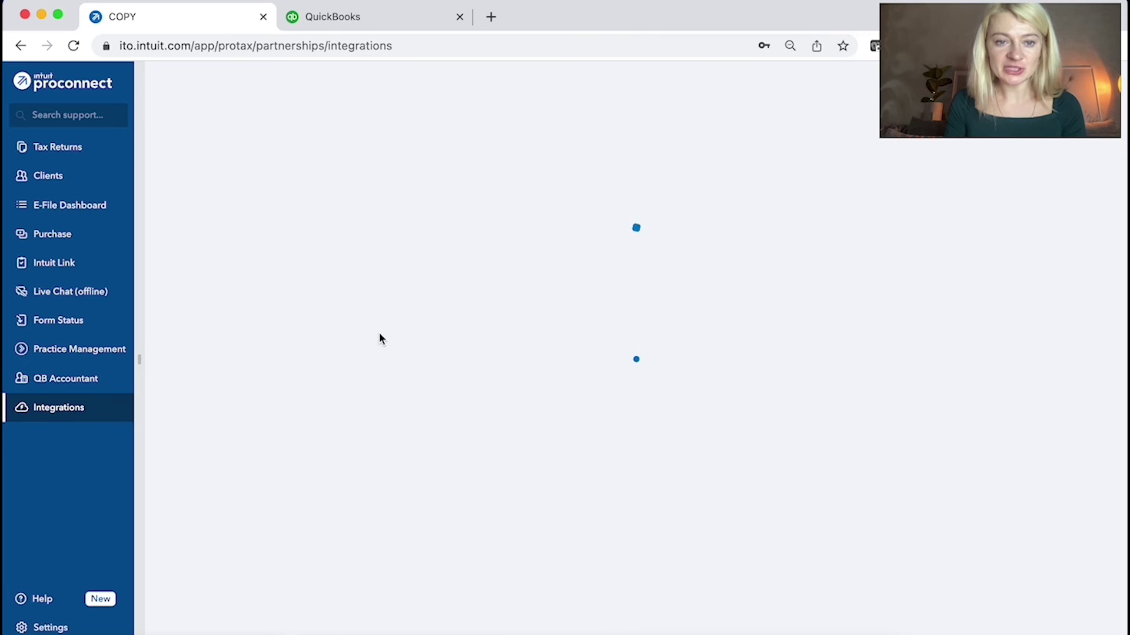
scroll(470, 360, "down", 5)
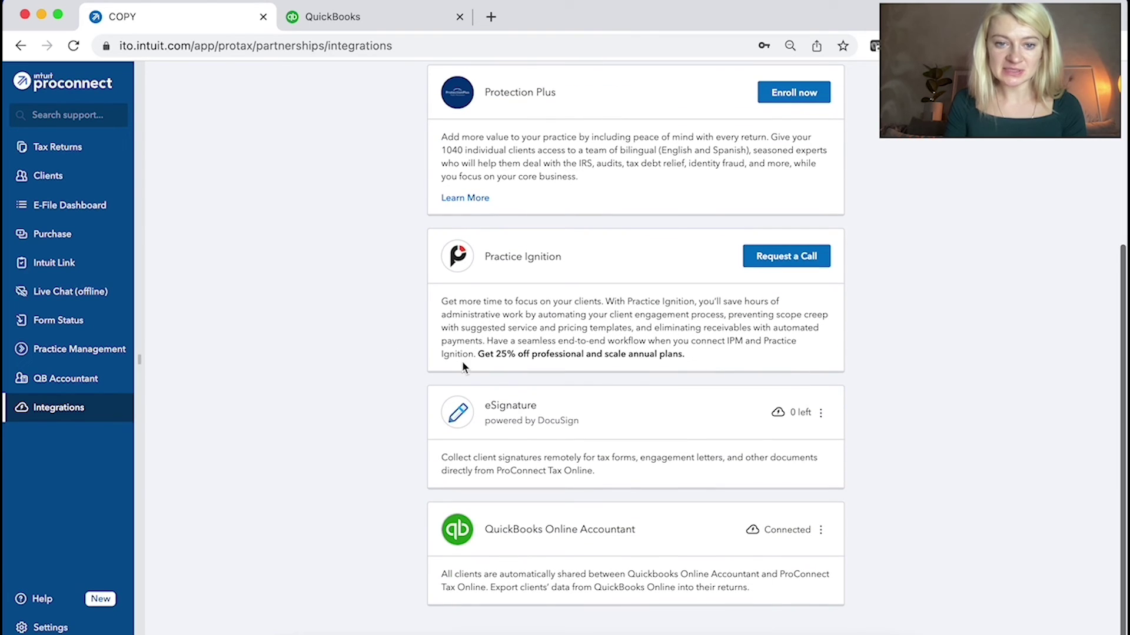
left_click(26, 51)
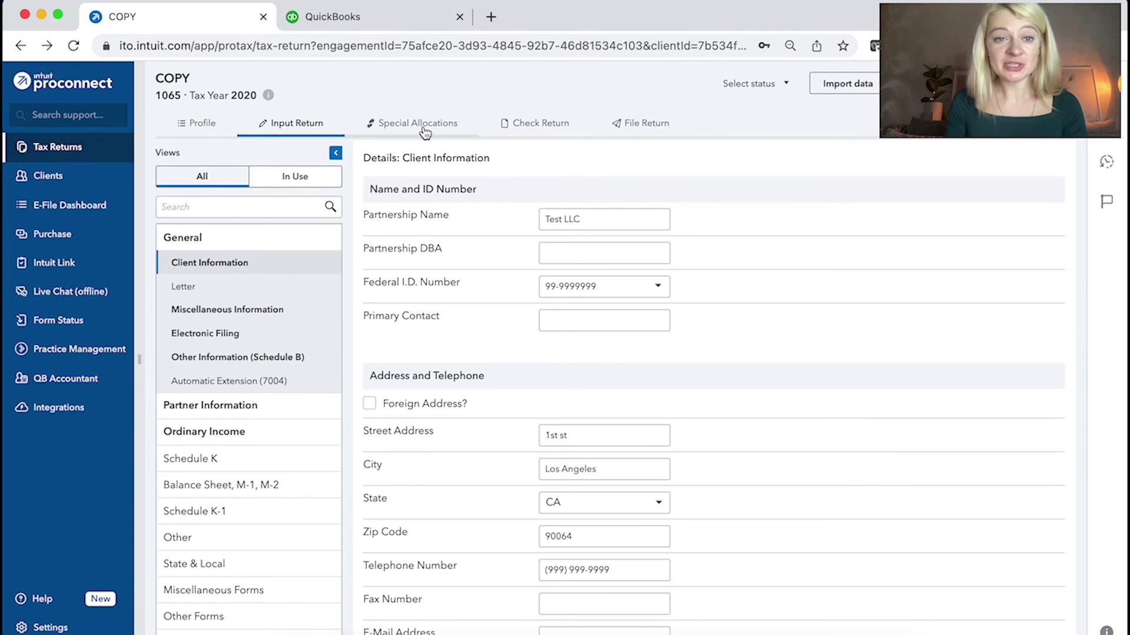
Step: Allocate $100 to Partner 1 and $693 to Partner 2, leaving $0.00 unallocated, then check the return
left_click(425, 132)
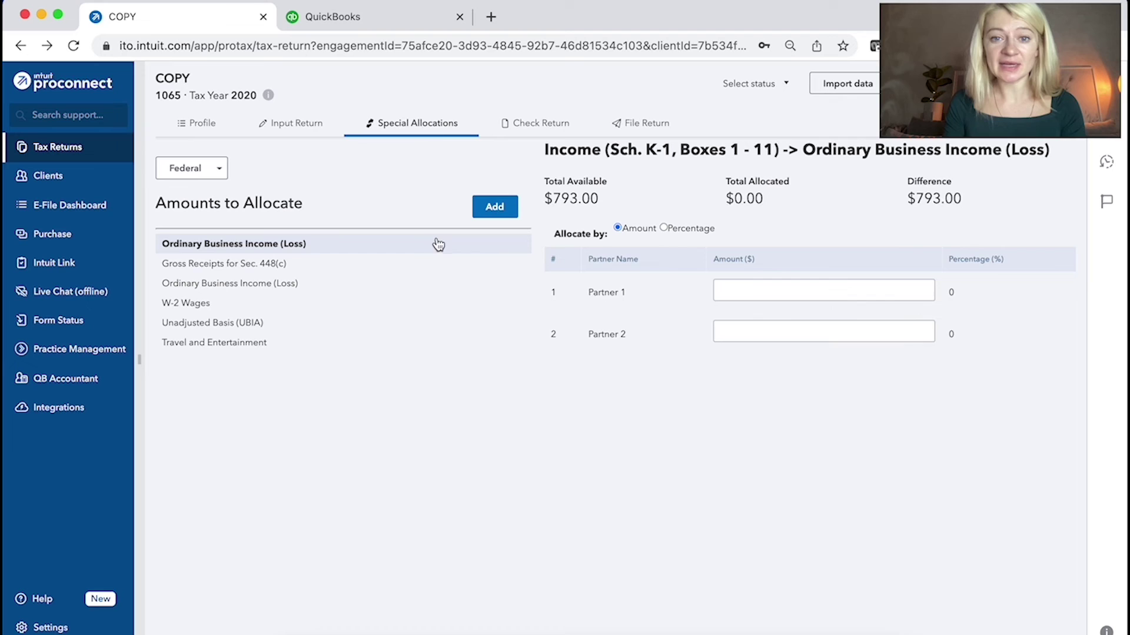
left_click(748, 289)
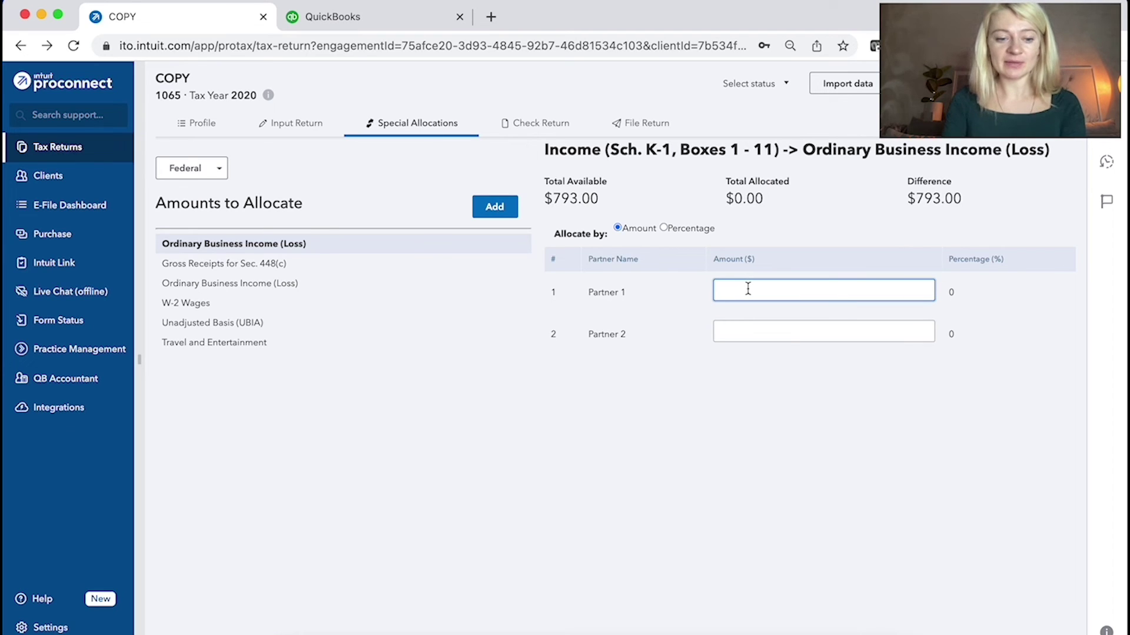
type("100")
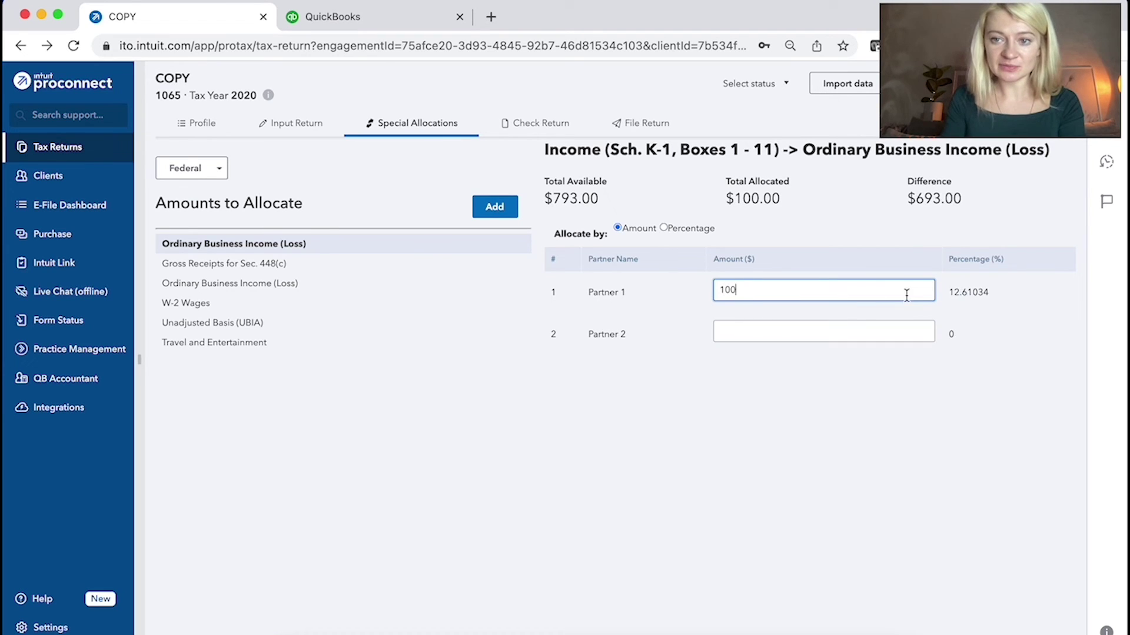
left_click(799, 327)
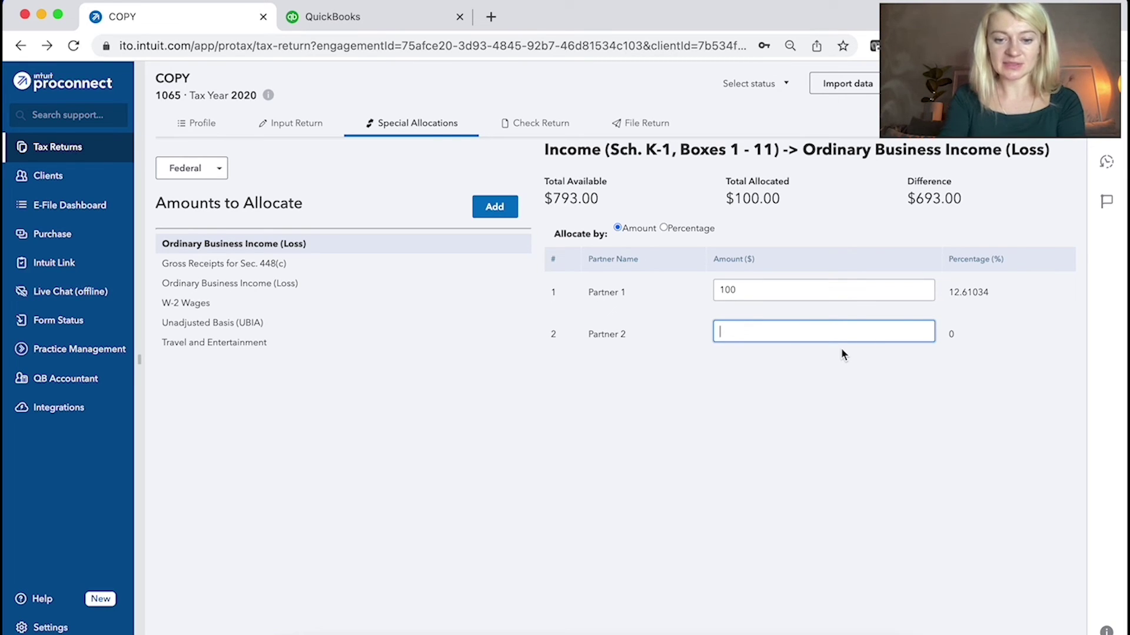
type("693")
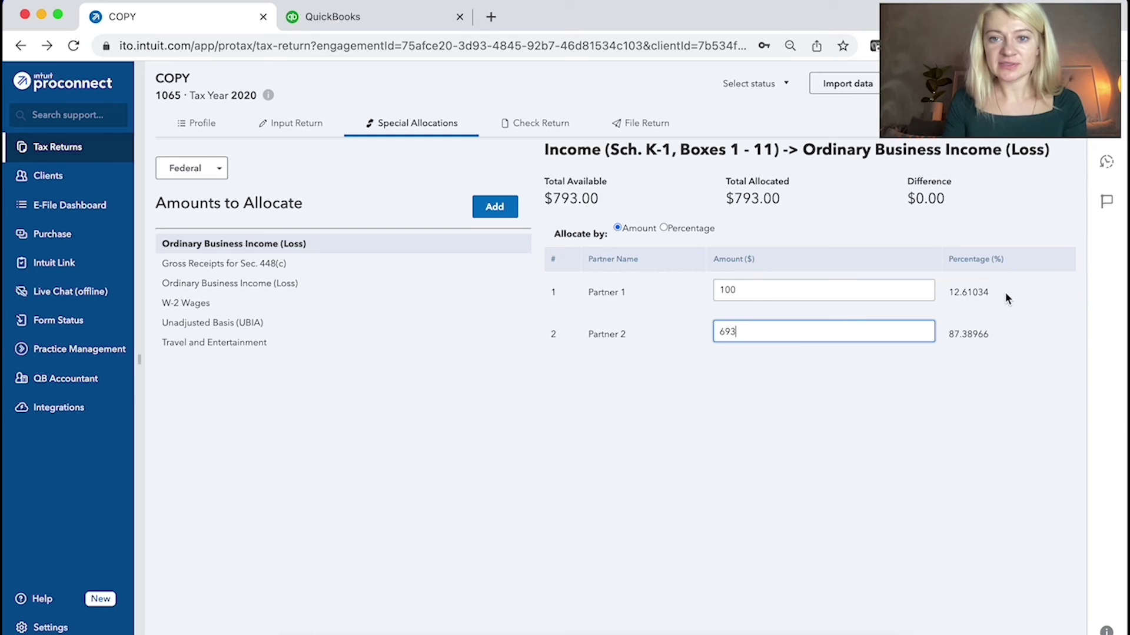
left_click(952, 213)
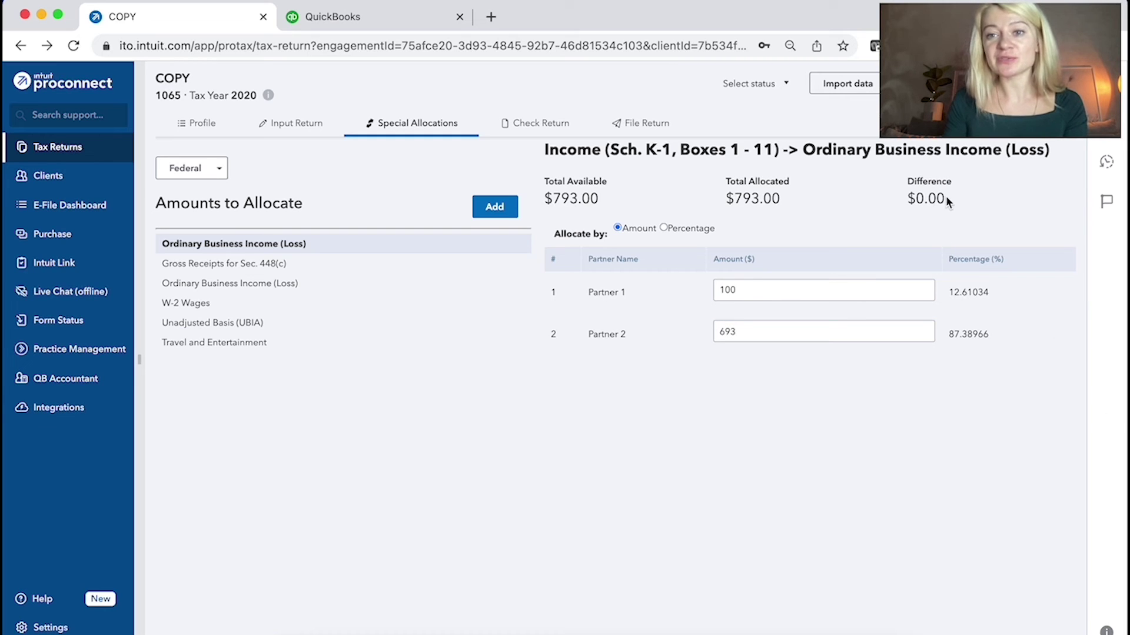
left_click_drag(944, 198, 901, 199)
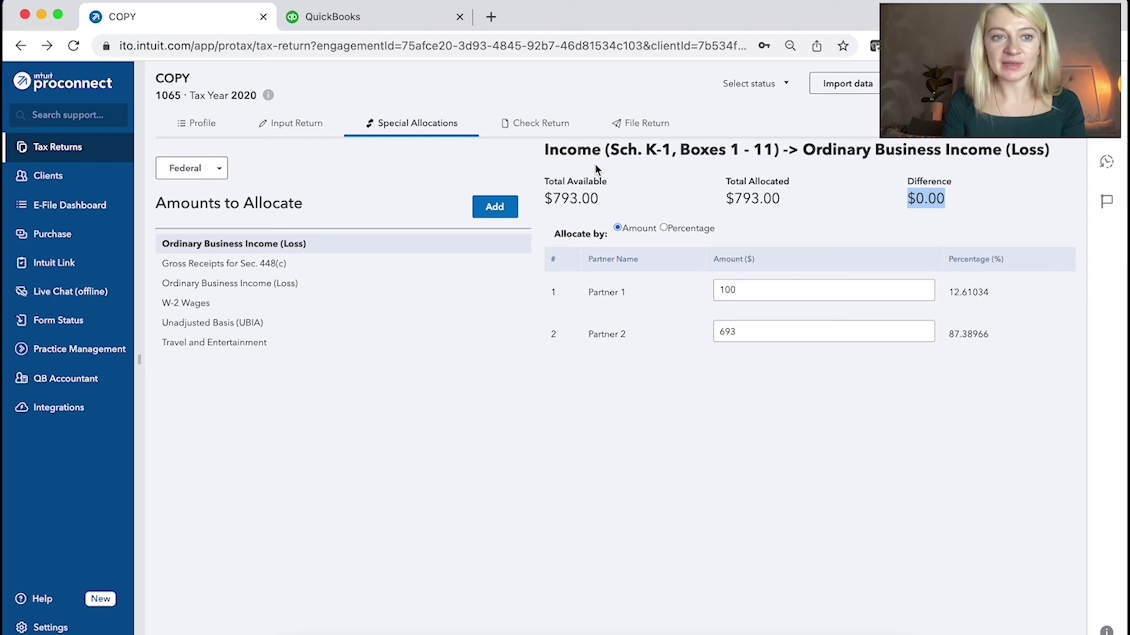
left_click(564, 127)
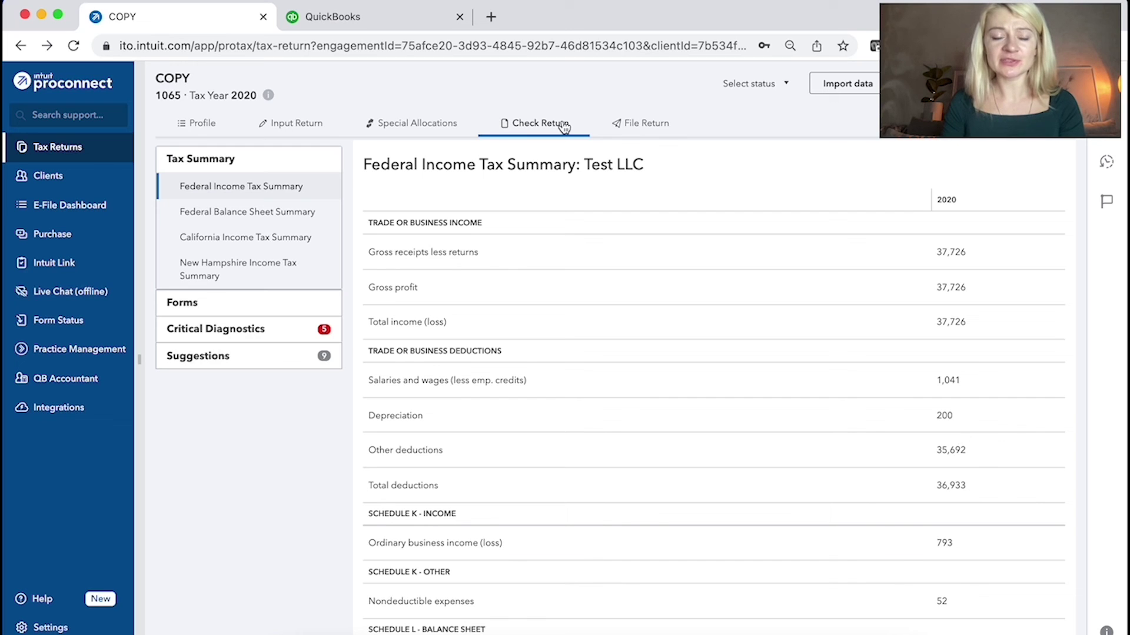
Step: Return to Check Return from the input screens and expand the US federal forms list
left_click(303, 124)
left_click(212, 206)
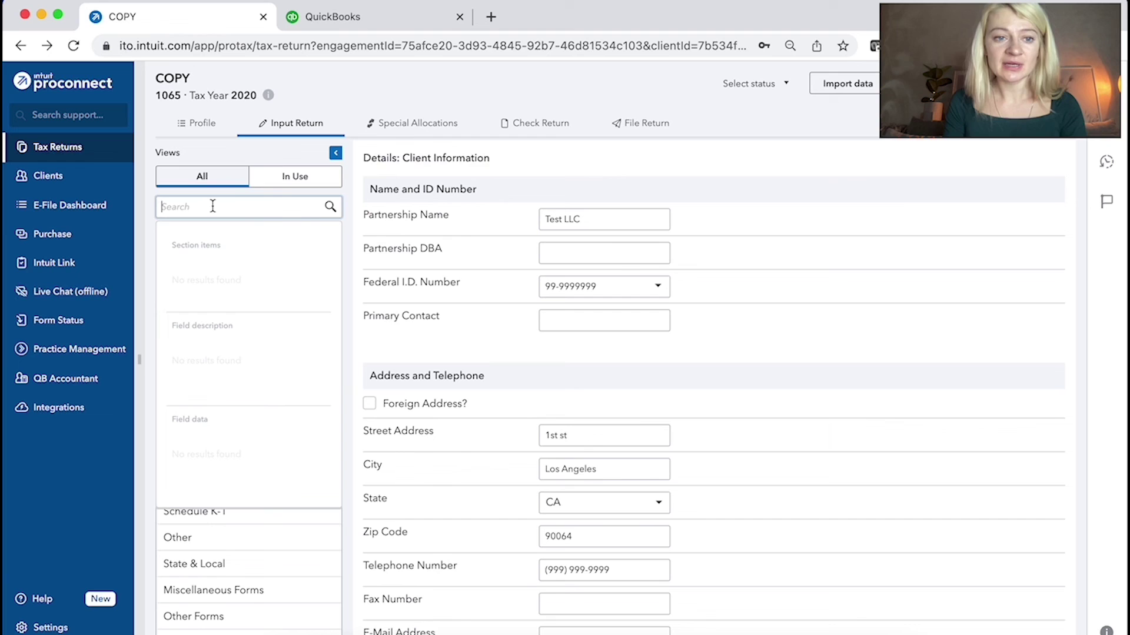
left_click(535, 127)
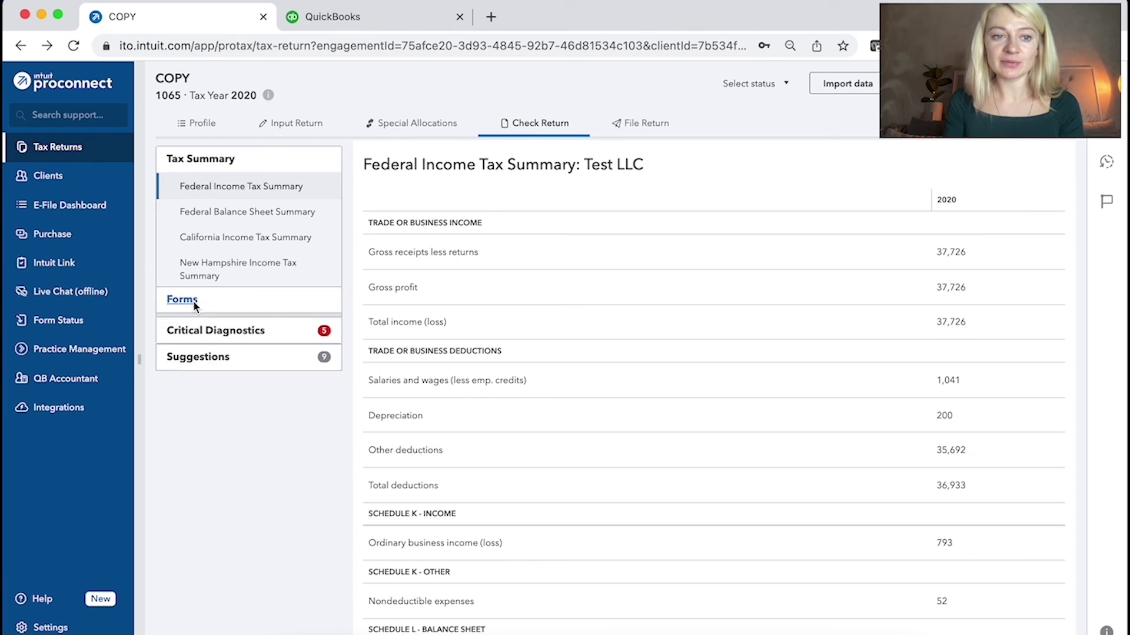
left_click(194, 300)
left_click(249, 279)
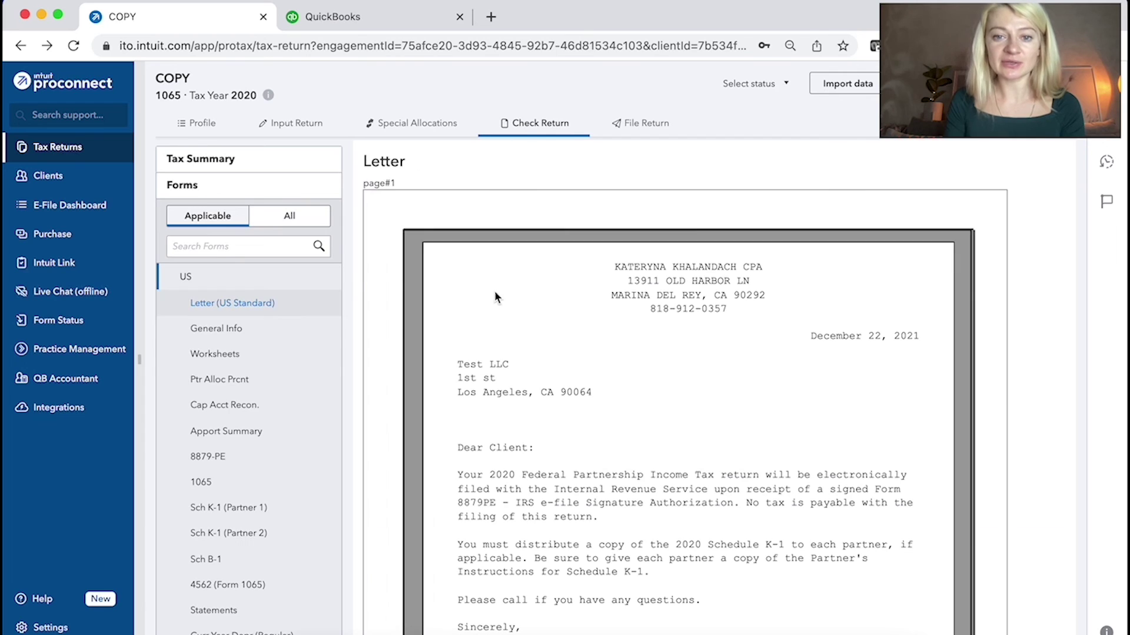
Step: Preview the Capital Account Reconciliation, General Info and Form 1065, then jump to a 1065 field's input
left_click(236, 405)
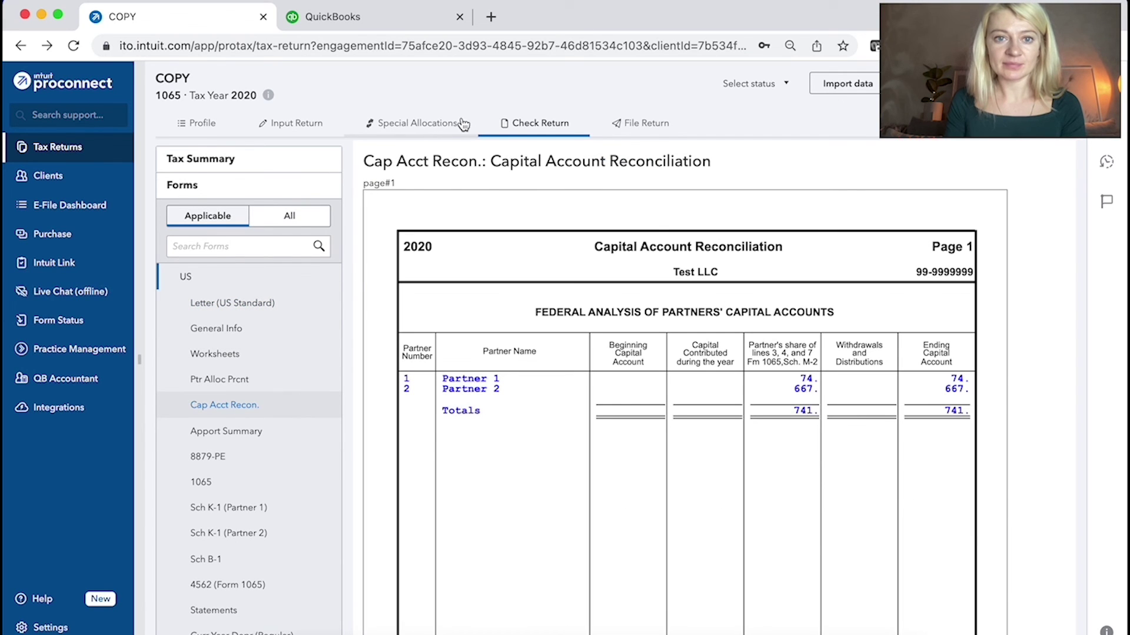
left_click(254, 332)
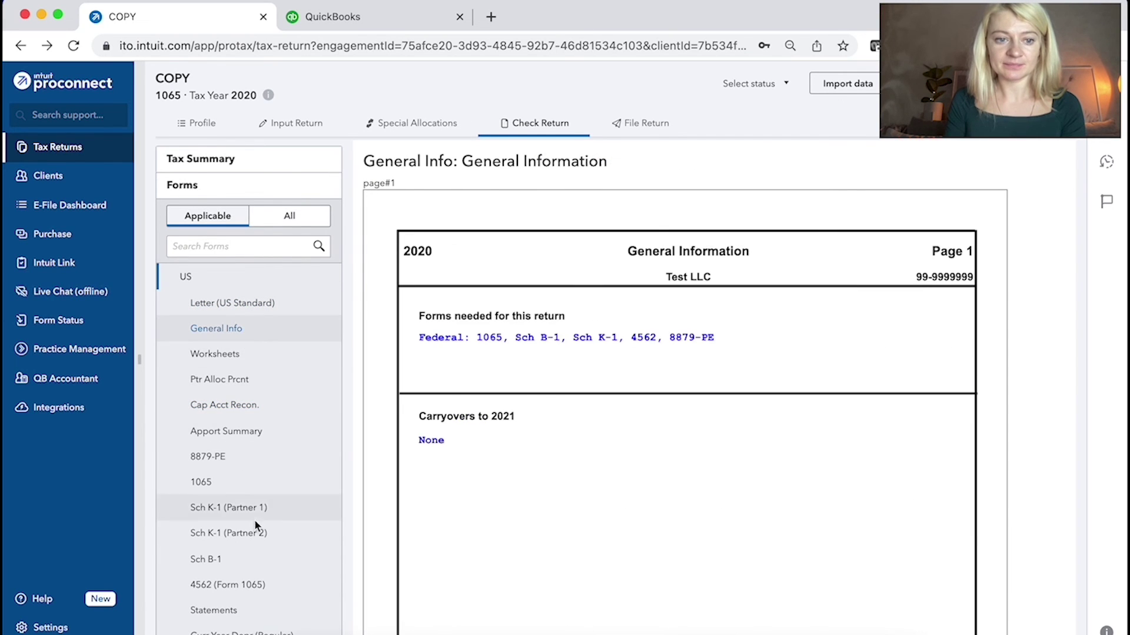
left_click(237, 487)
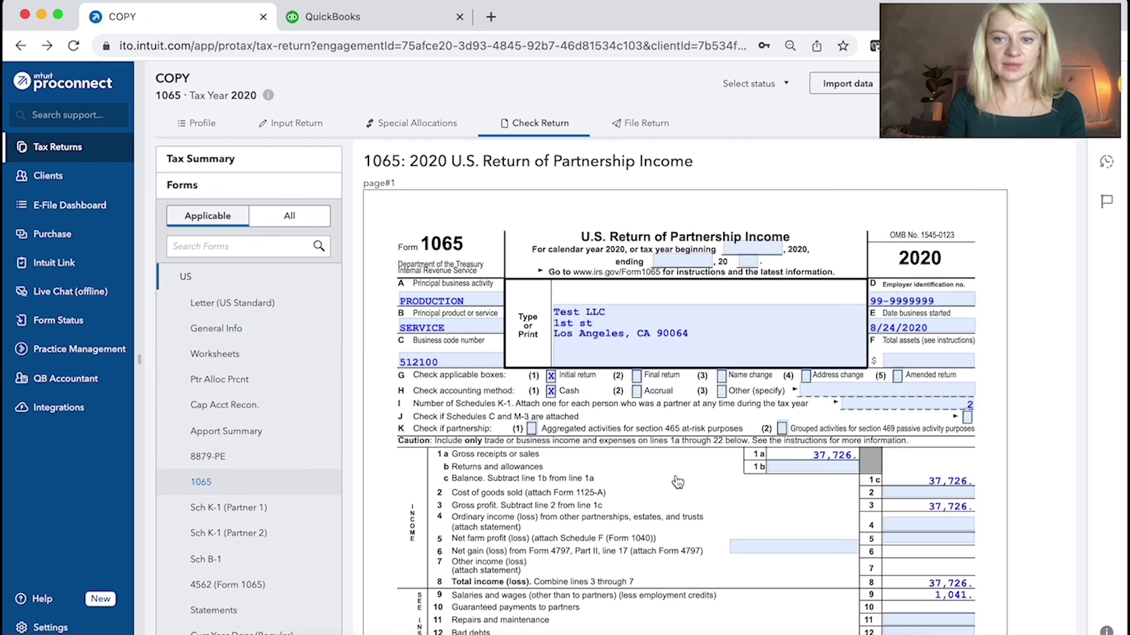
left_click(889, 395)
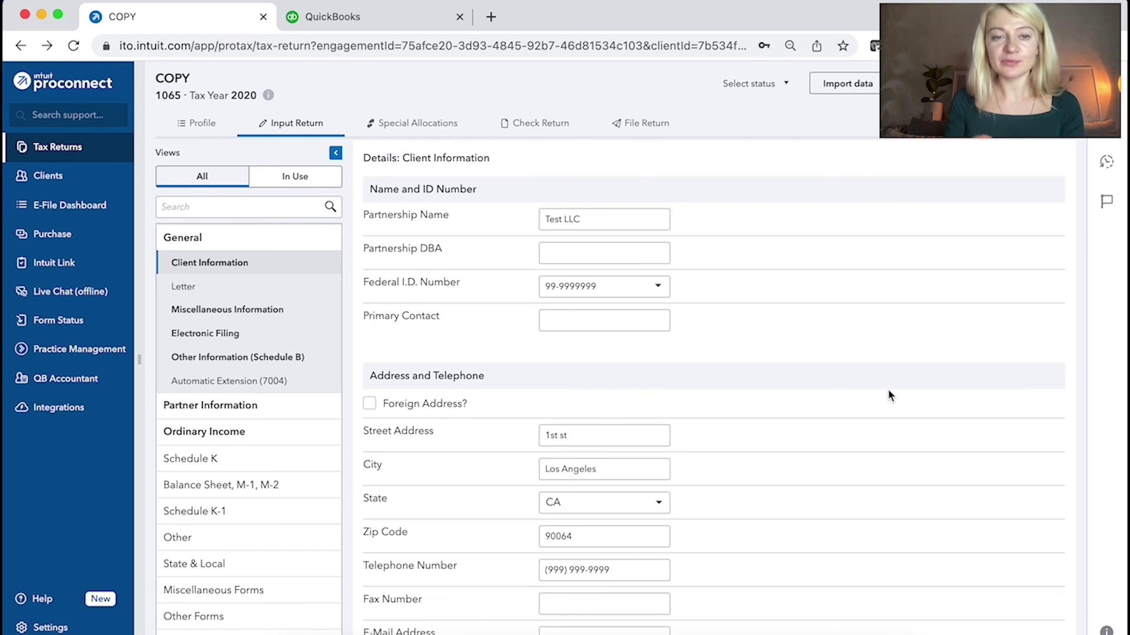